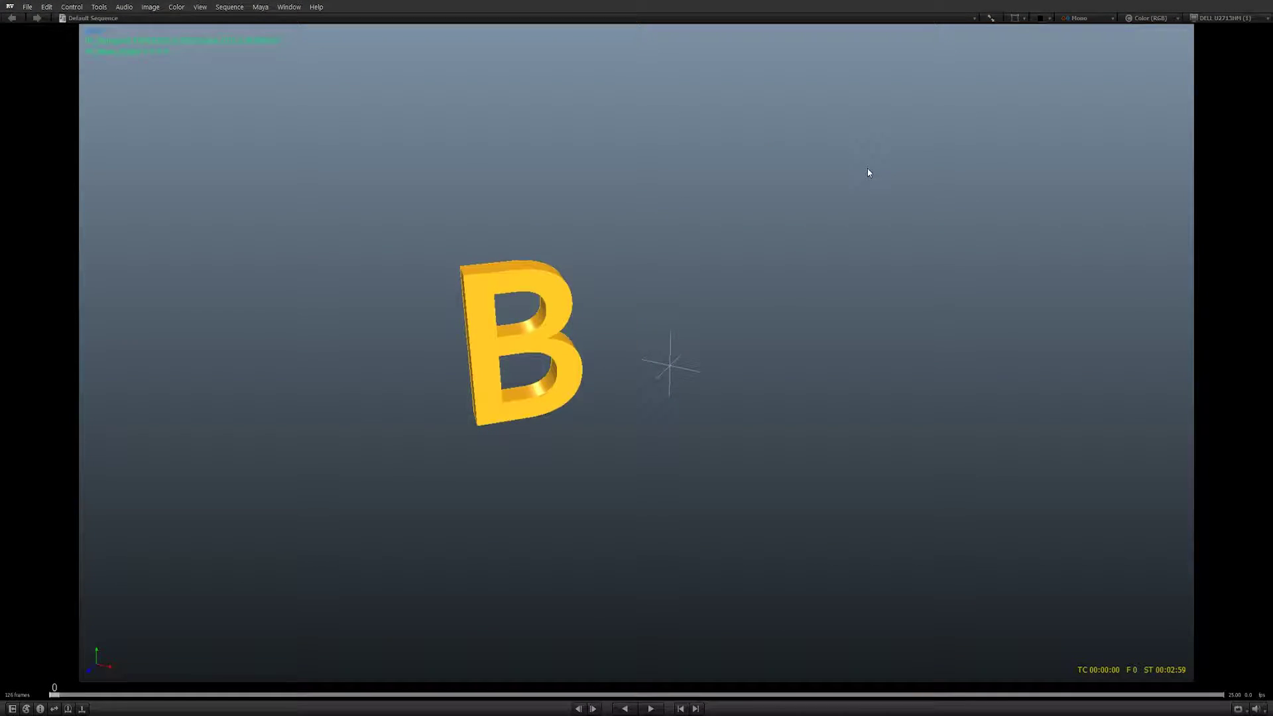
# Play back the preview of the letter B moving through the water, and dismiss the viewer and the file browser.
pyautogui.press('space')
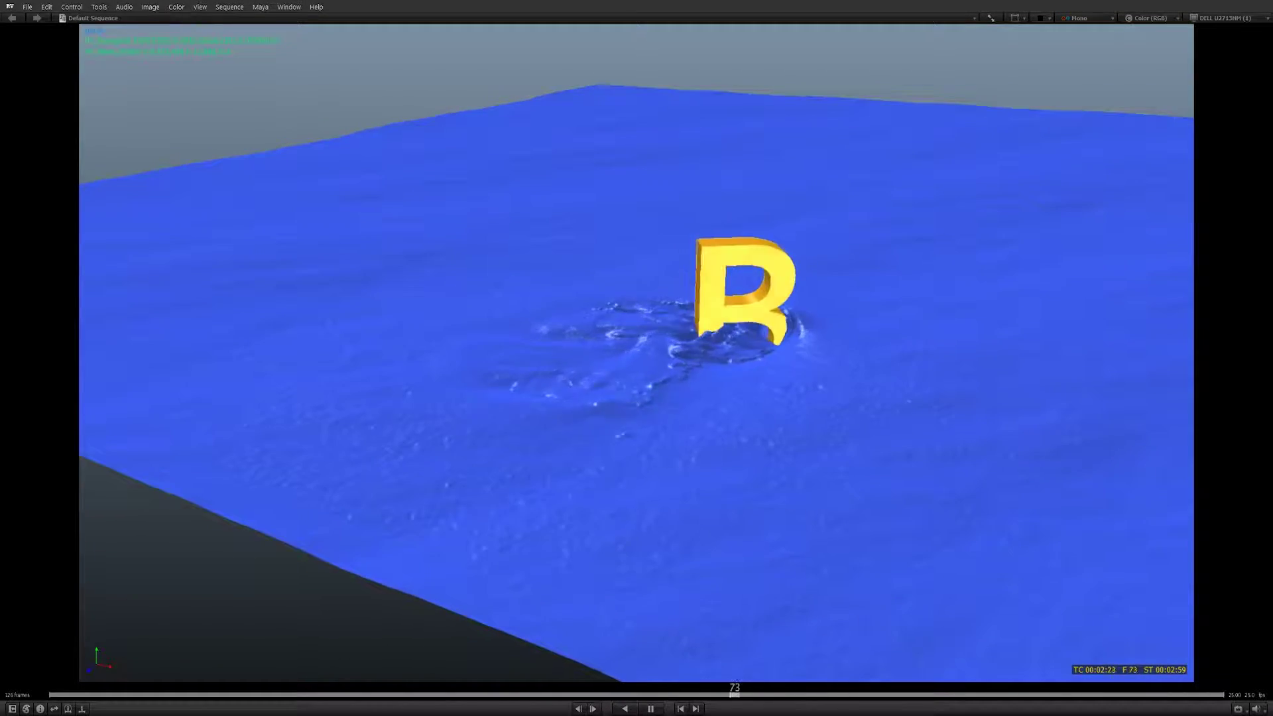
pyautogui.hotkey('alt', 'F4')
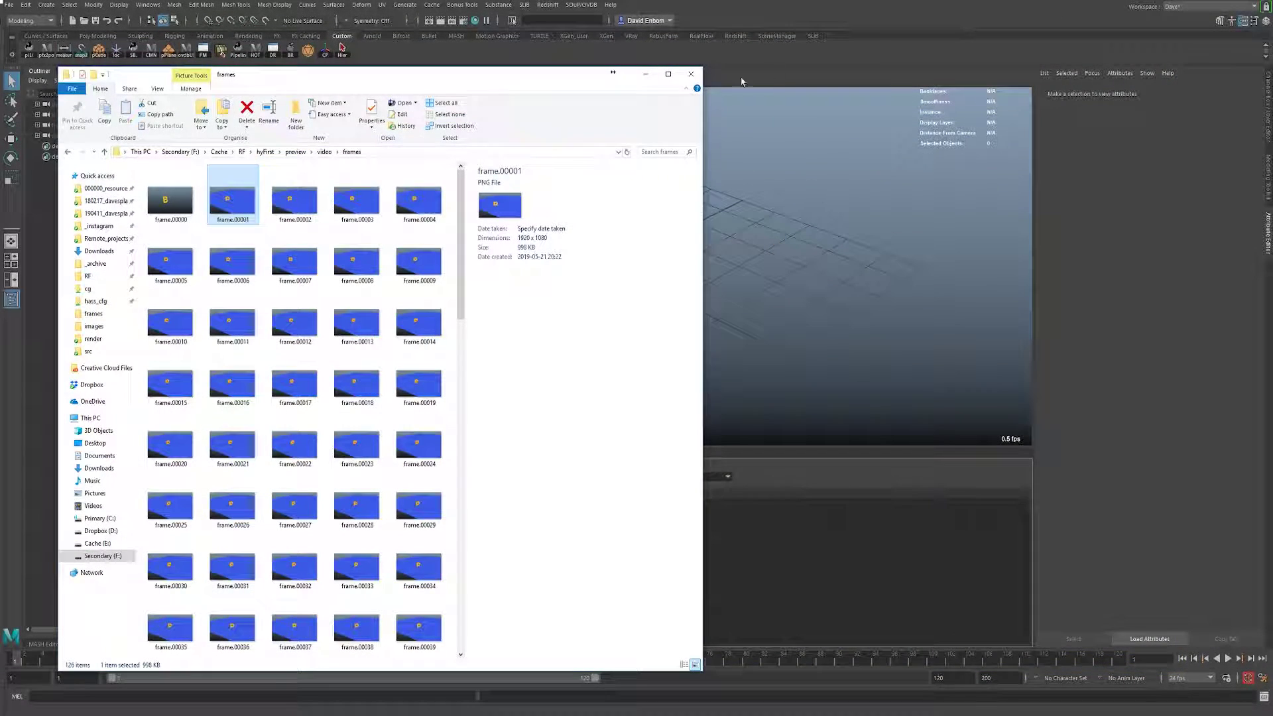
pyautogui.click(648, 74)
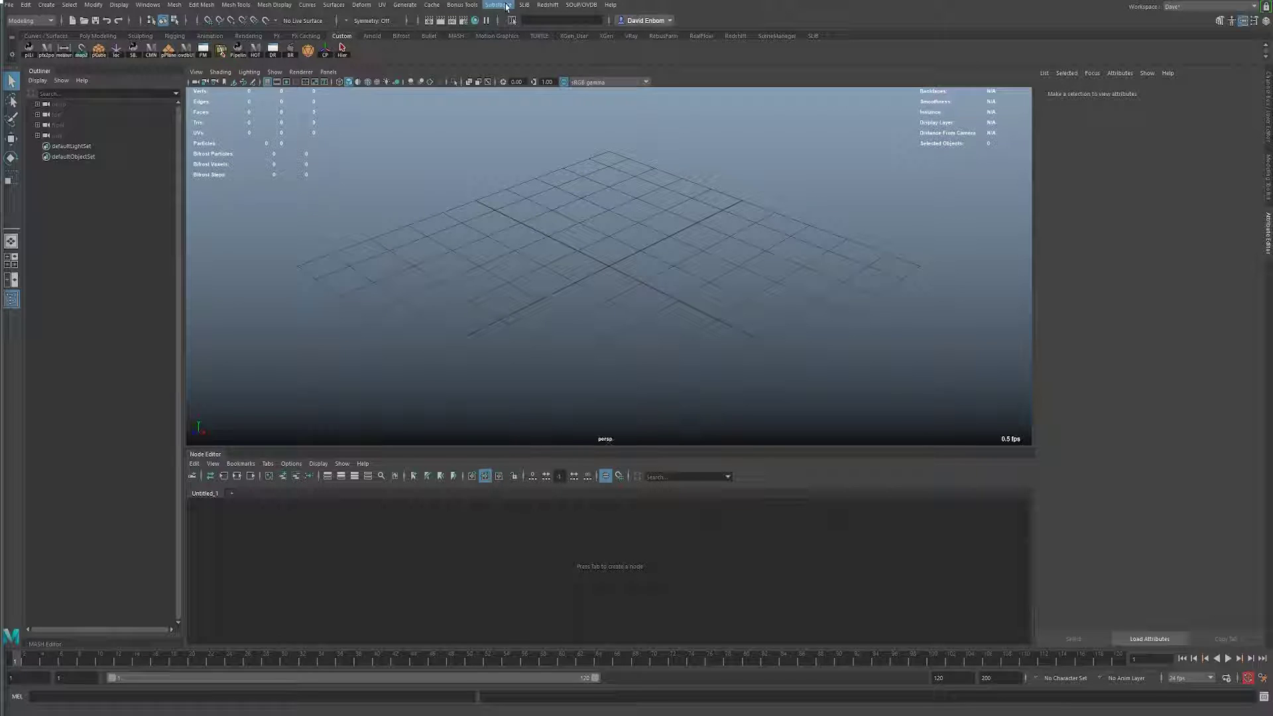
# Set the scene frame rate to 25 fps and the playback range to frames 1 to 125.
pyautogui.click(1190, 678)
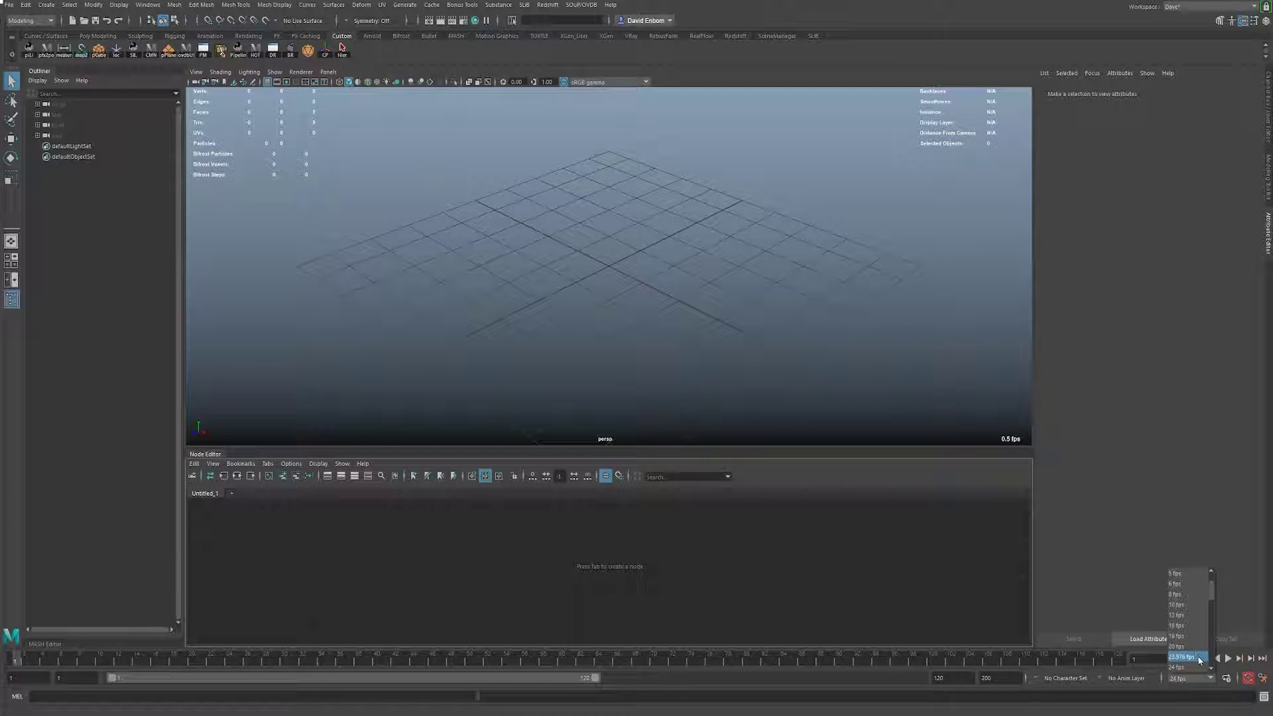
pyautogui.click(1184, 615)
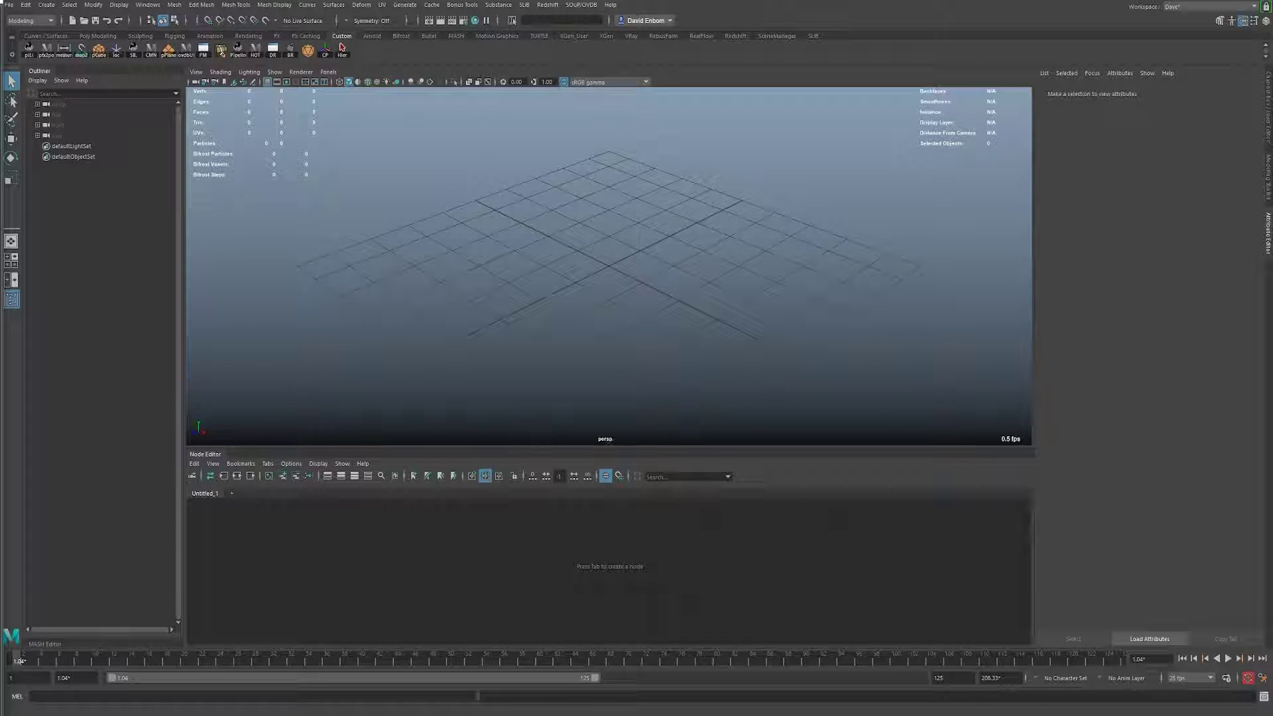
pyautogui.click(91, 678)
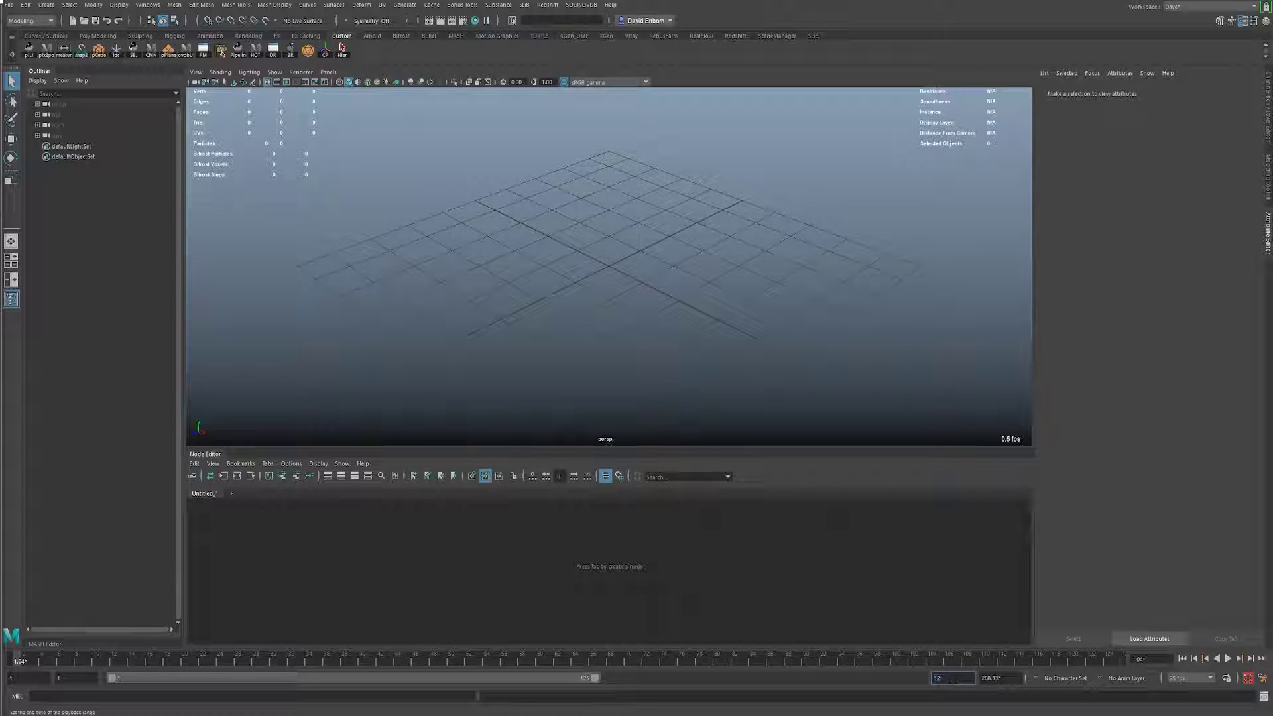
pyautogui.write('125')
pyautogui.press('Return')
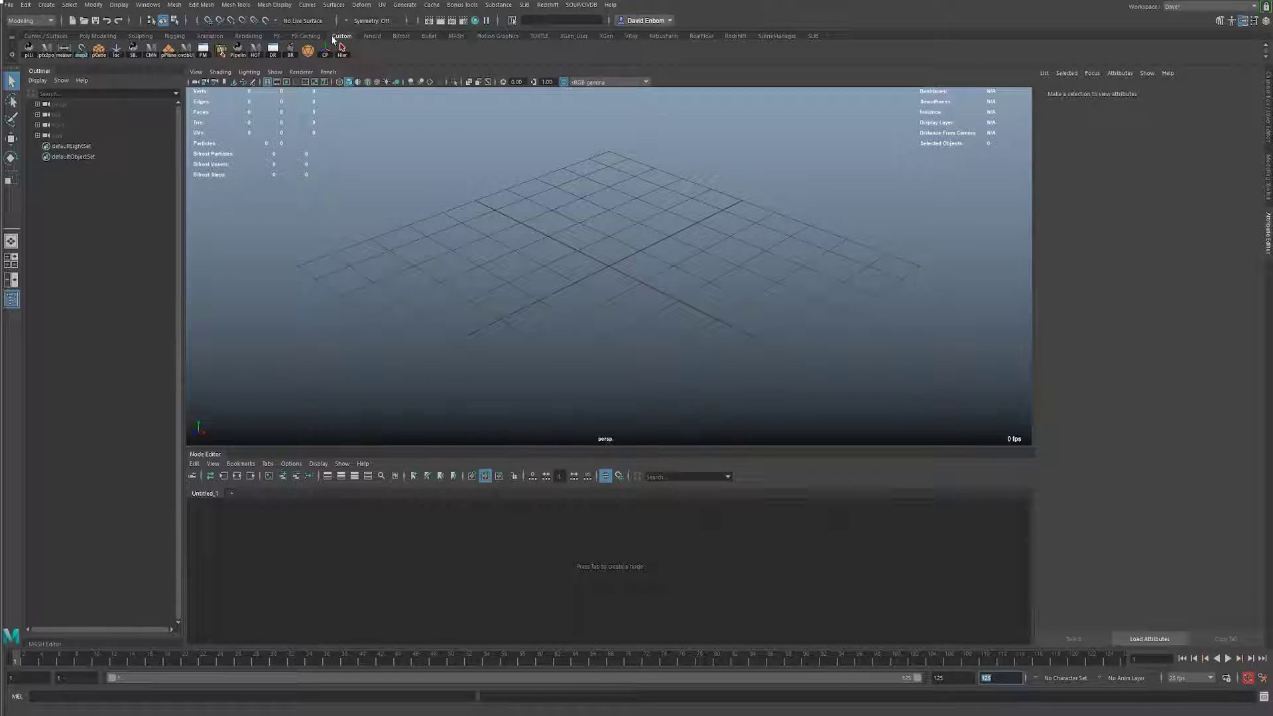
# Switch to RealFlow and check the FPS output in the simulation options.
pyautogui.click(702, 36)
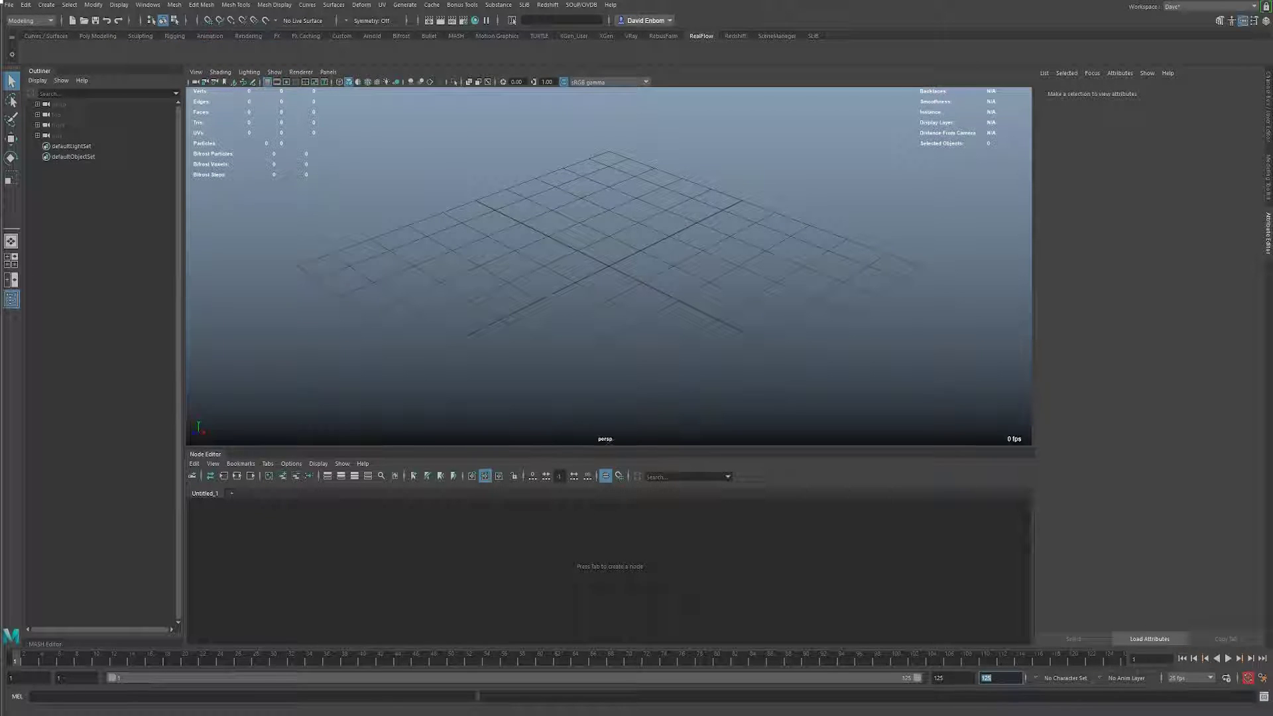
pyautogui.click(274, 666)
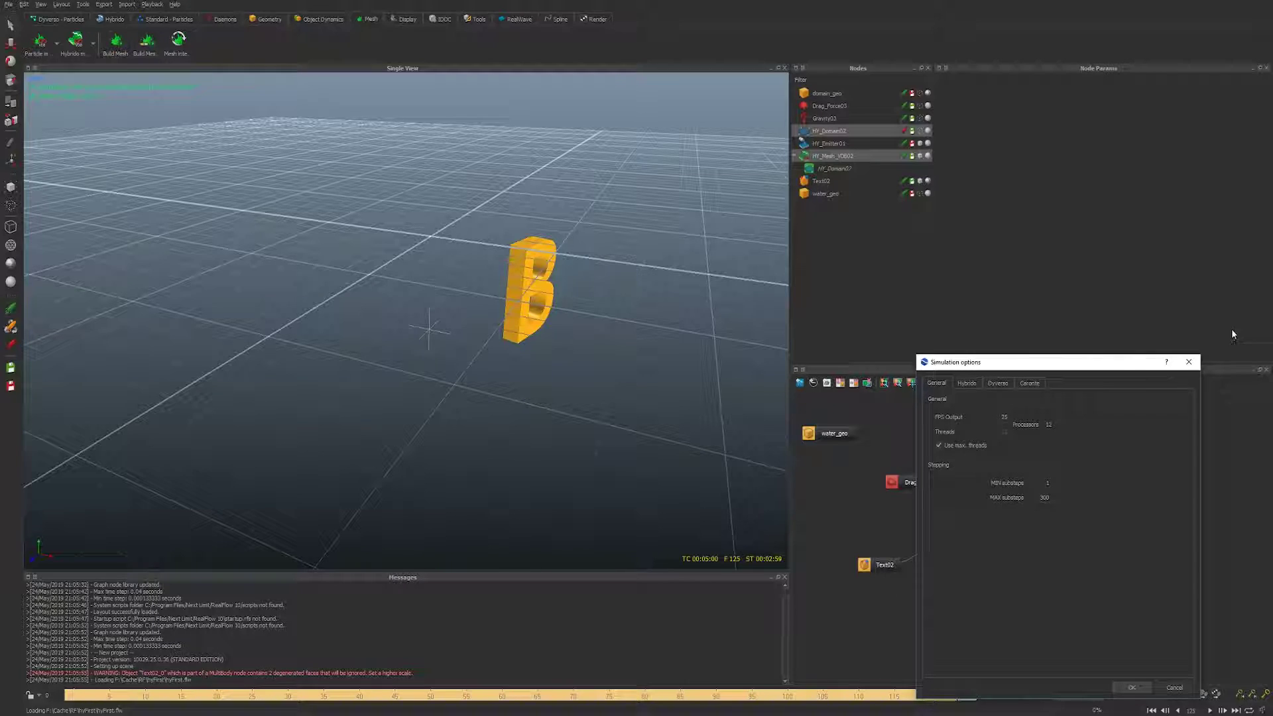
pyautogui.click(1191, 363)
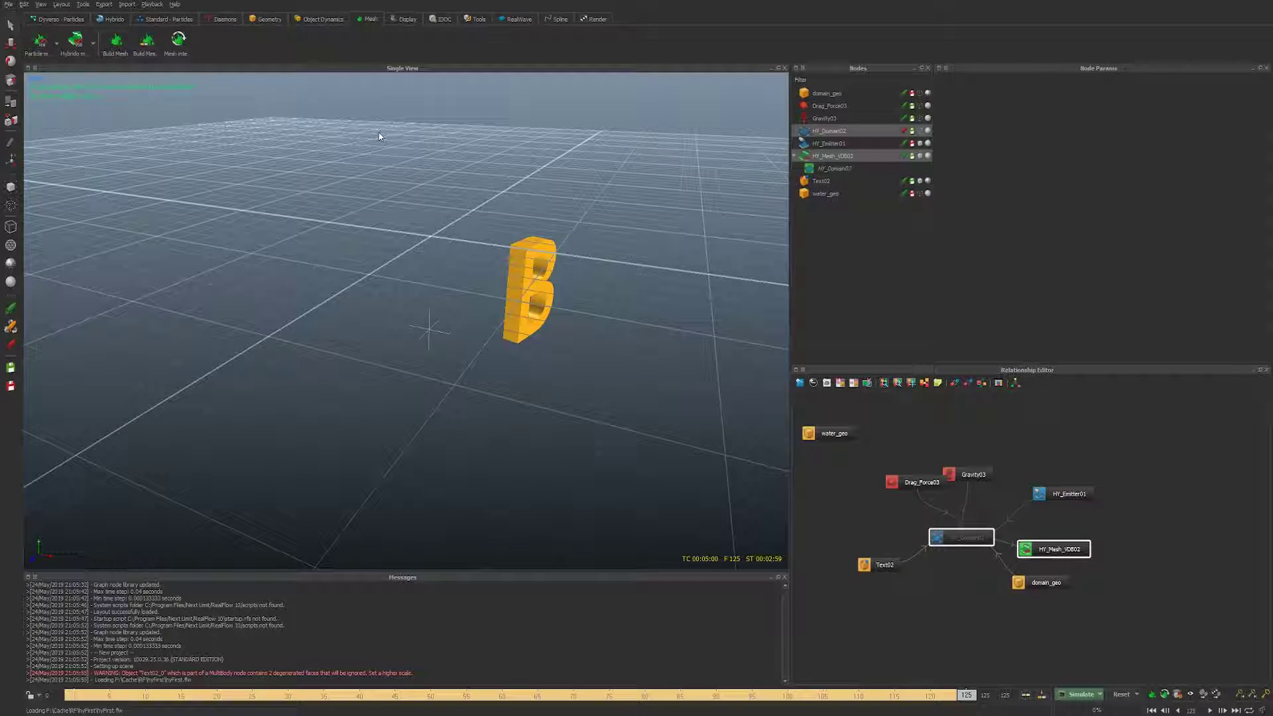
# Open Export Central and examine the mesh cache export options of HY_Mesh_VDB02, including the Alembic sub-options.
pyautogui.press('F12')
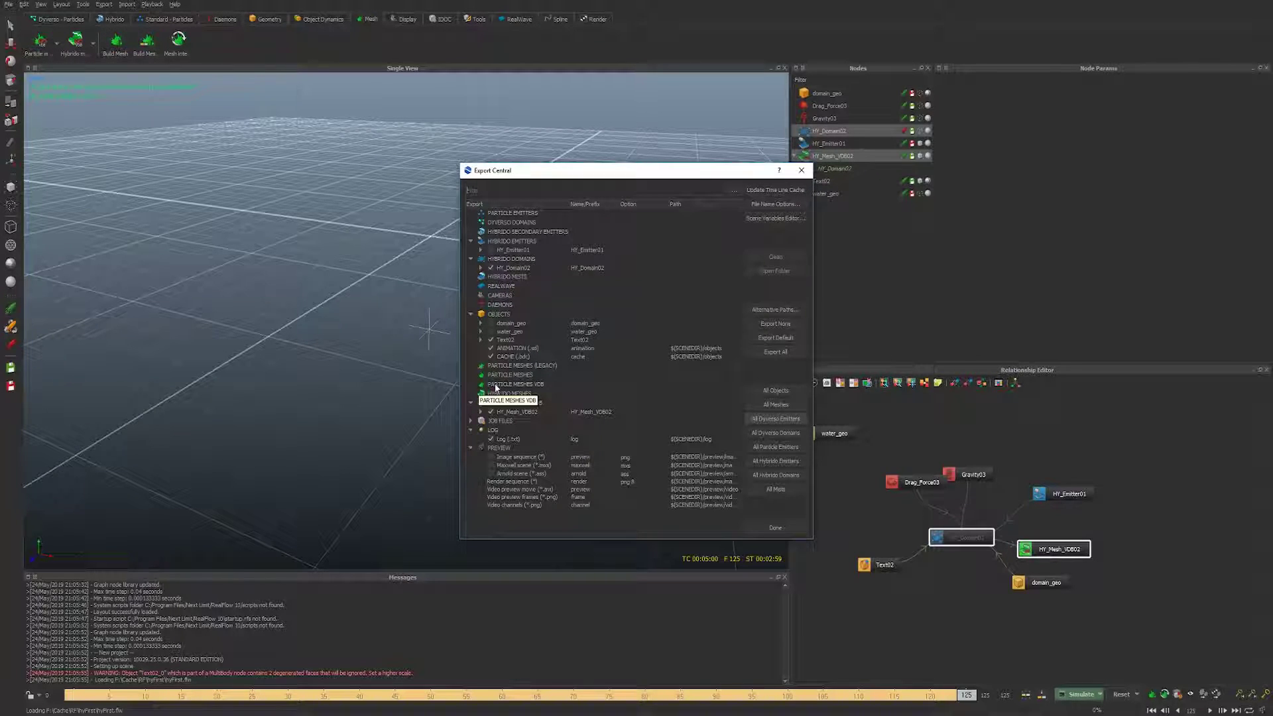
pyautogui.click(481, 414)
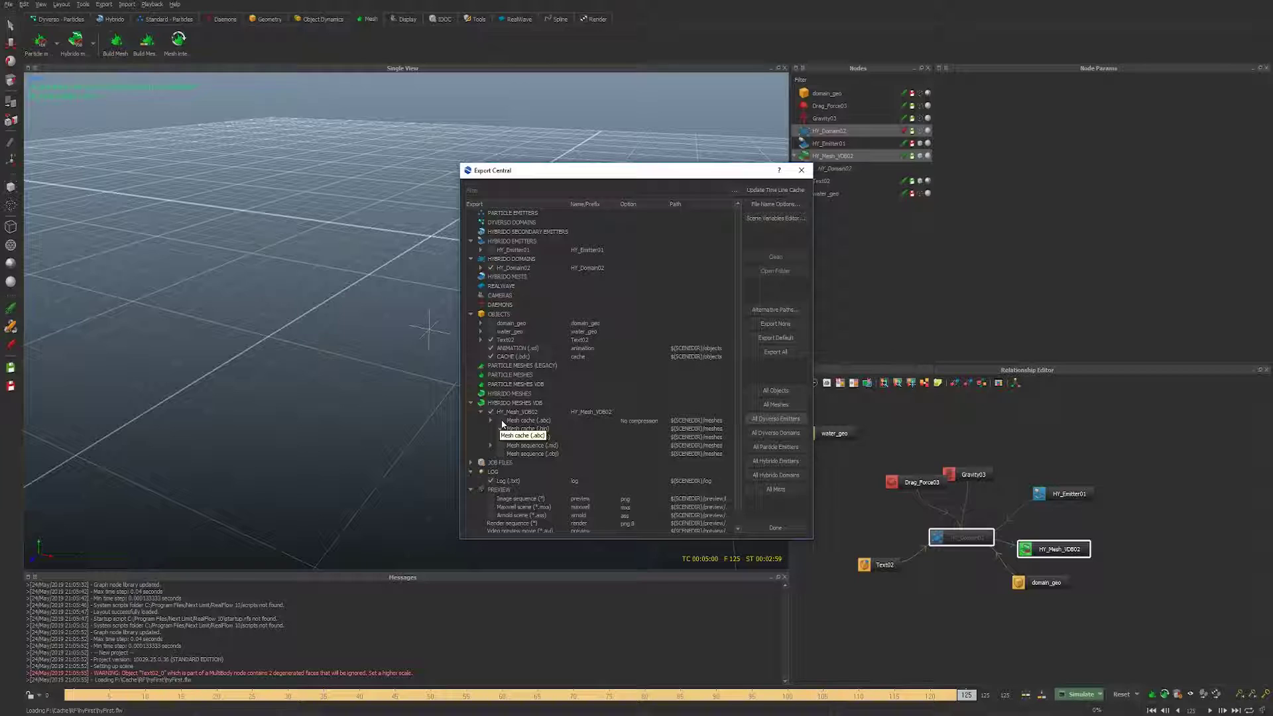
pyautogui.click(492, 420)
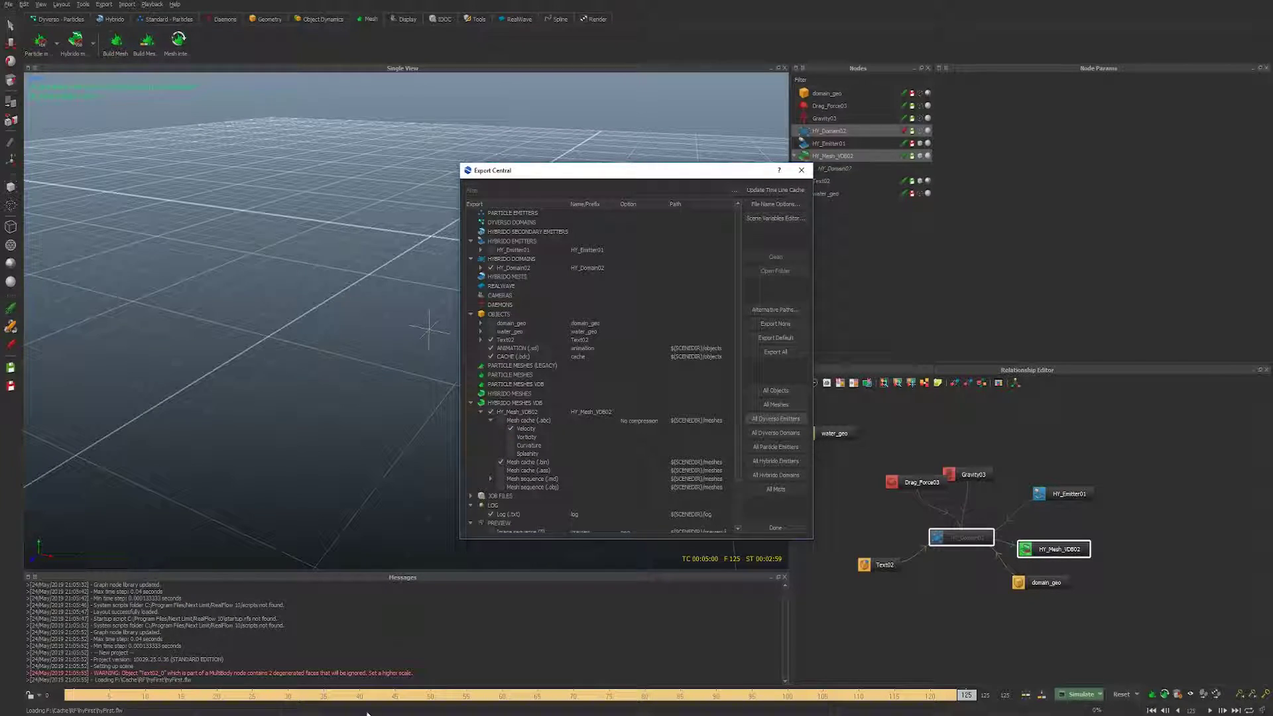
# Watch parts of the 160325_nanoBreakdown video from the _instagram folder, and close the player and folder window.
pyautogui.hotkey('alt', 'Tab')
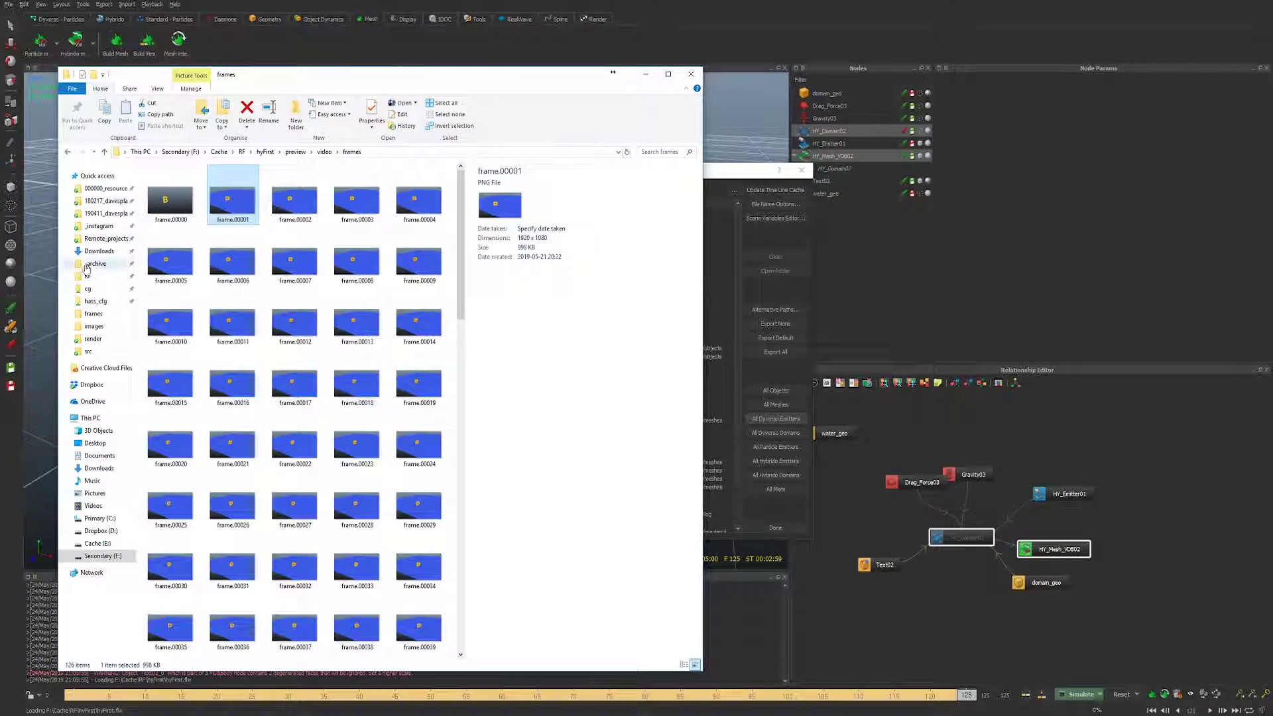
pyautogui.click(100, 226)
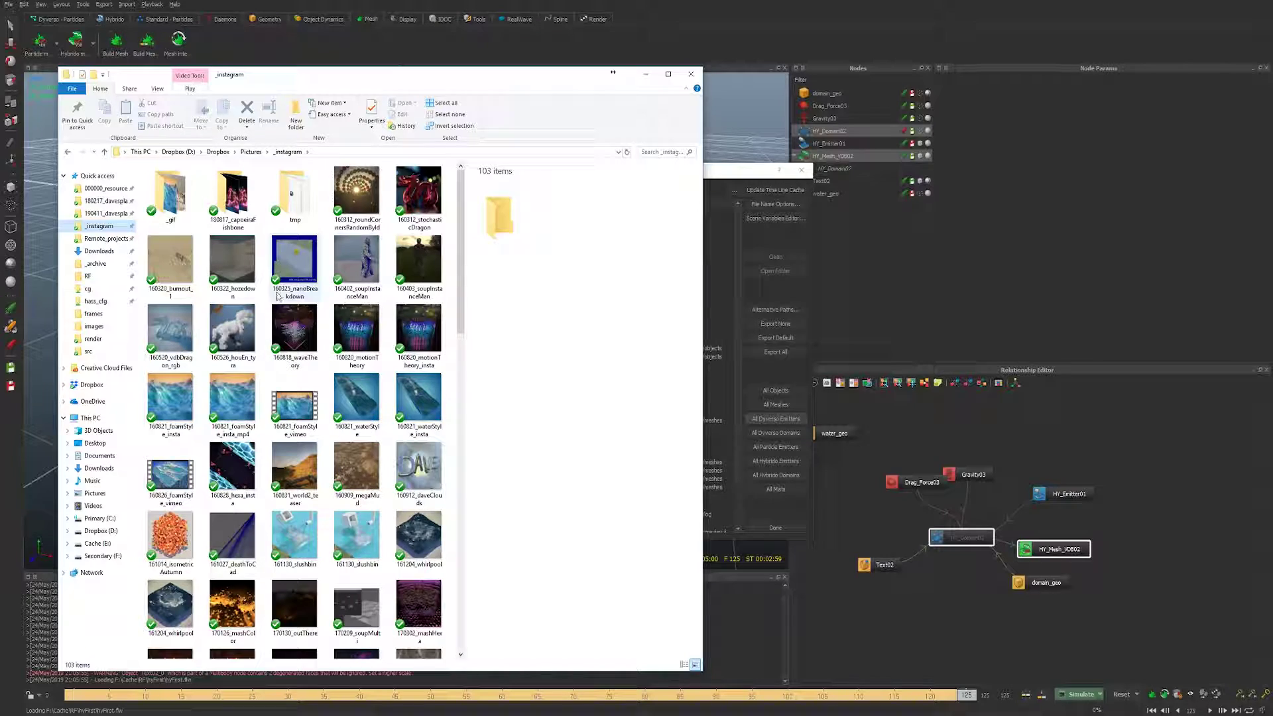
pyautogui.doubleClick(296, 258)
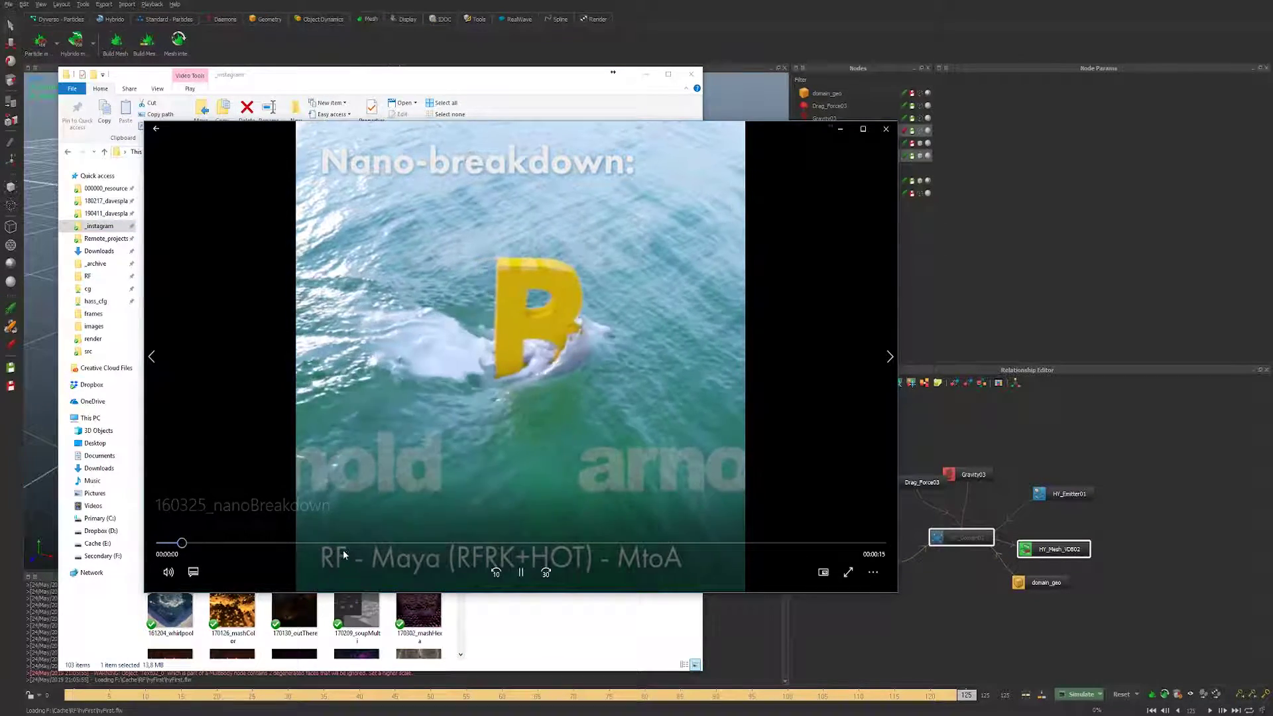
pyautogui.click(338, 543)
pyautogui.moveTo(464, 543); pyautogui.dragTo(516, 544)
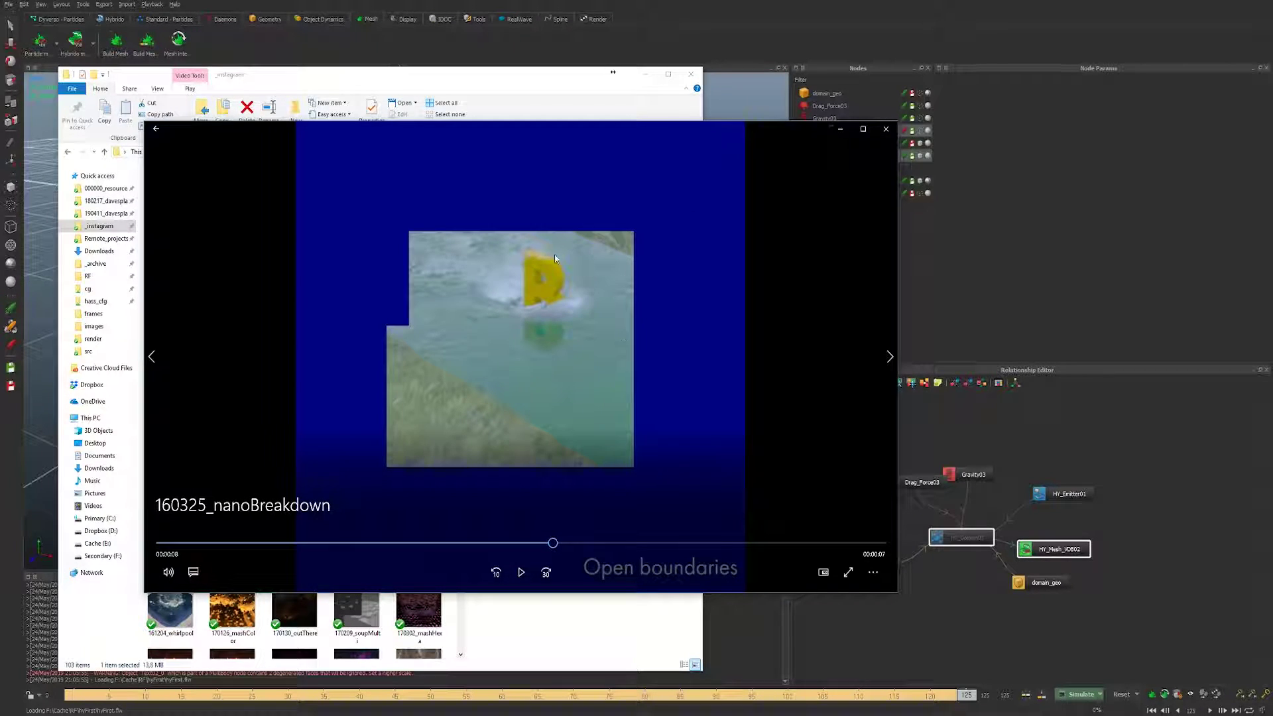
pyautogui.click(887, 130)
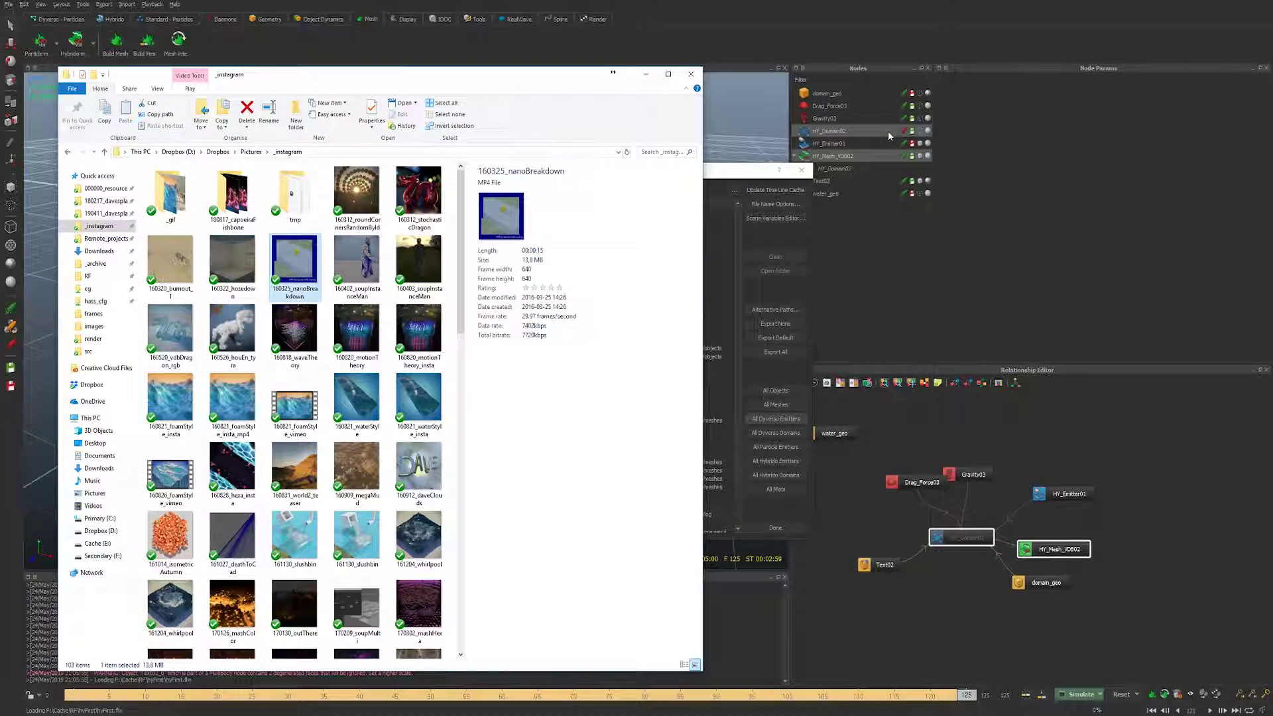
pyautogui.click(691, 75)
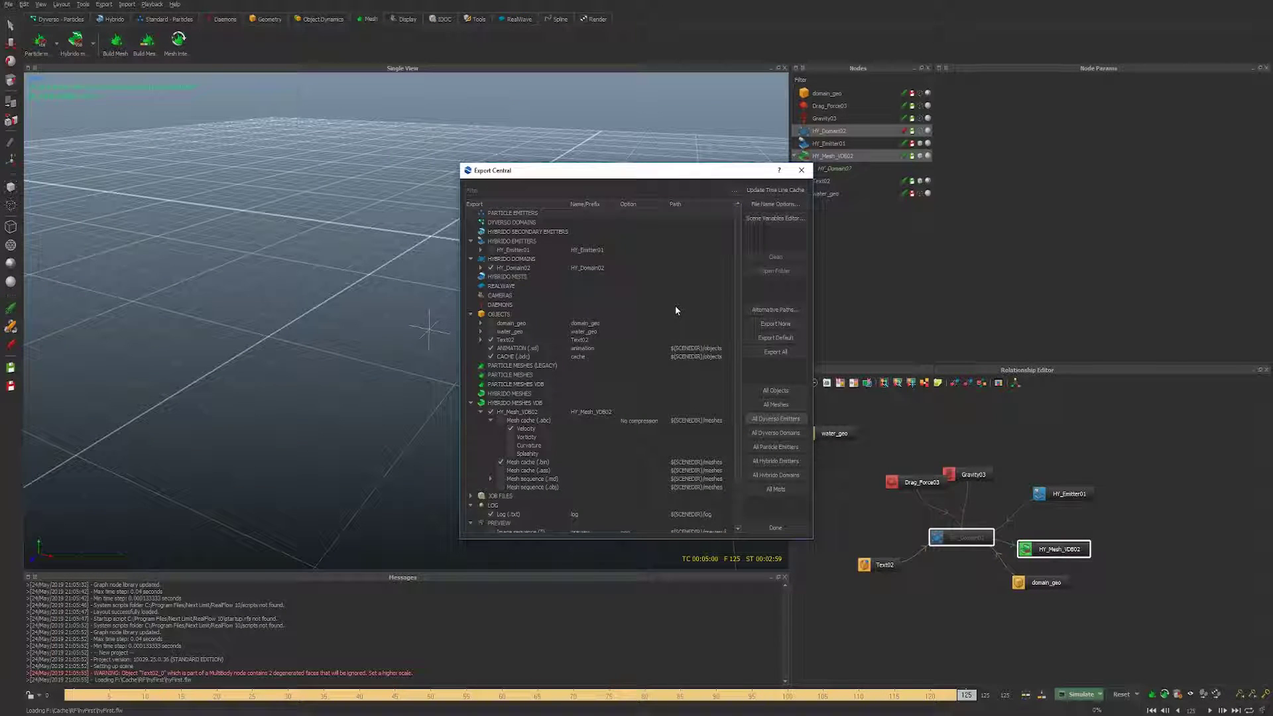
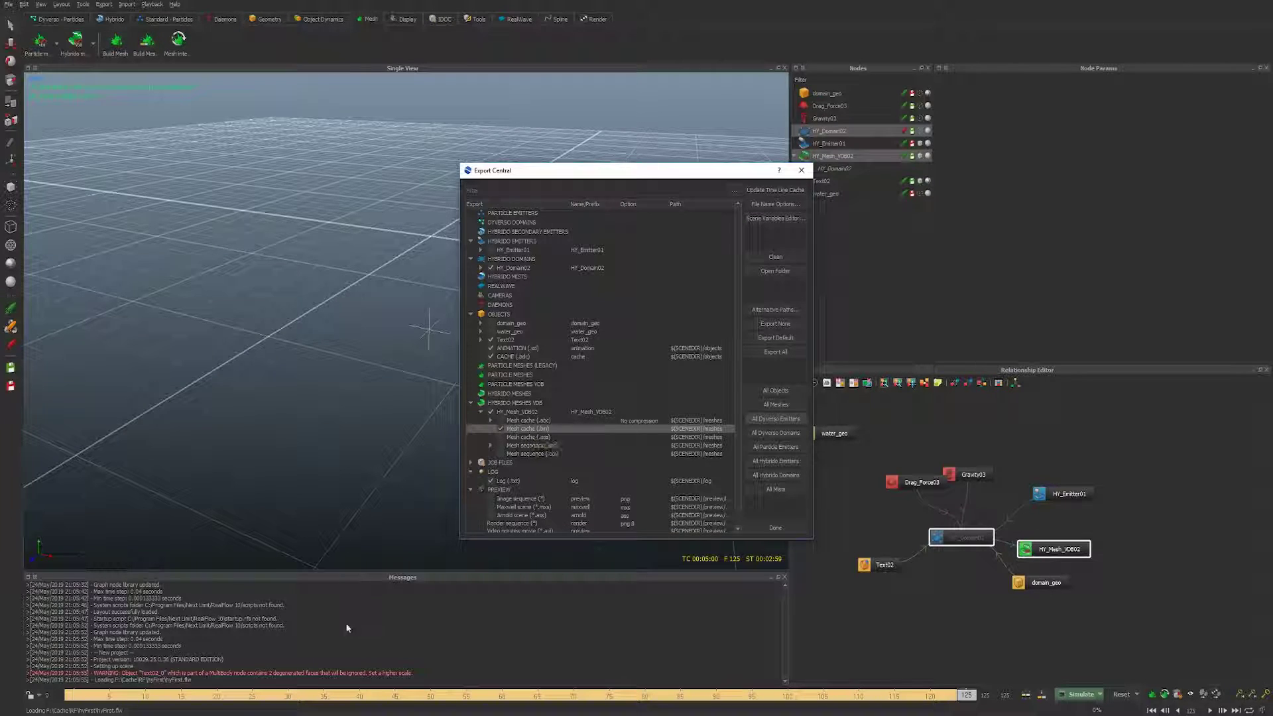
# Switch to Maya, load the RealFlow plug-in through the Plug-in Manager and show the RealFlow tools.
pyautogui.click(347, 682)
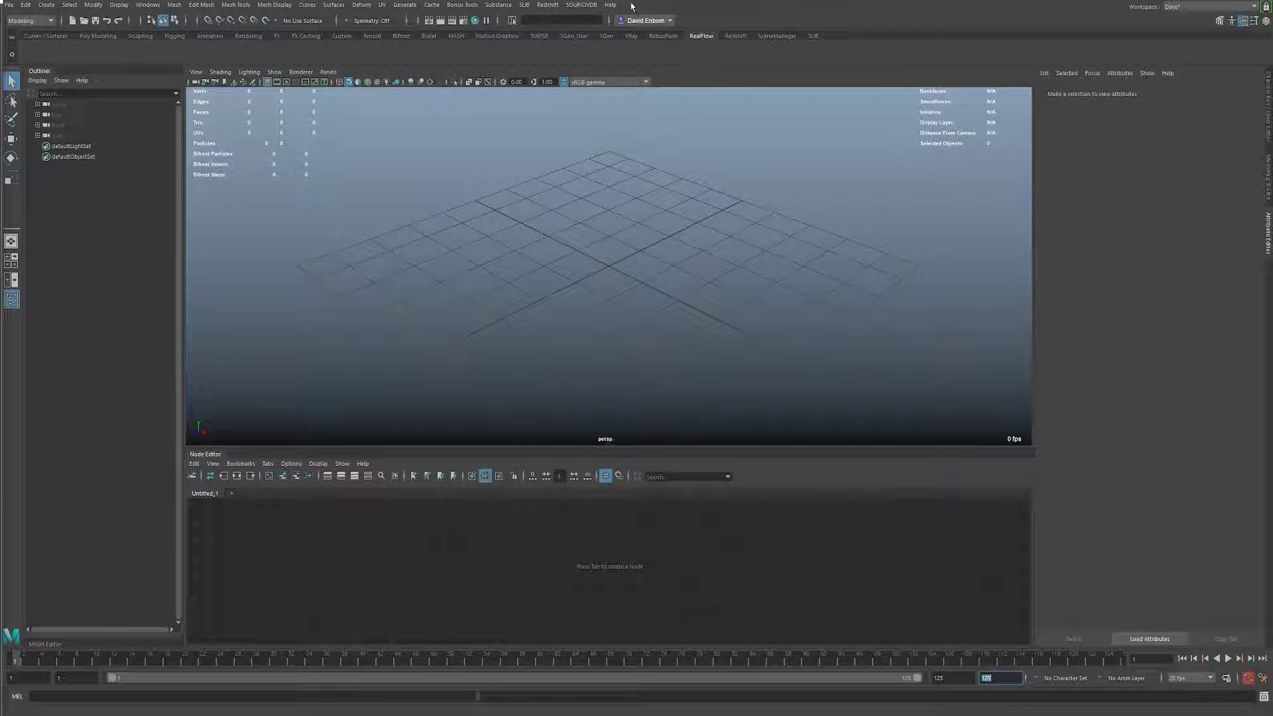
pyautogui.click(594, 232)
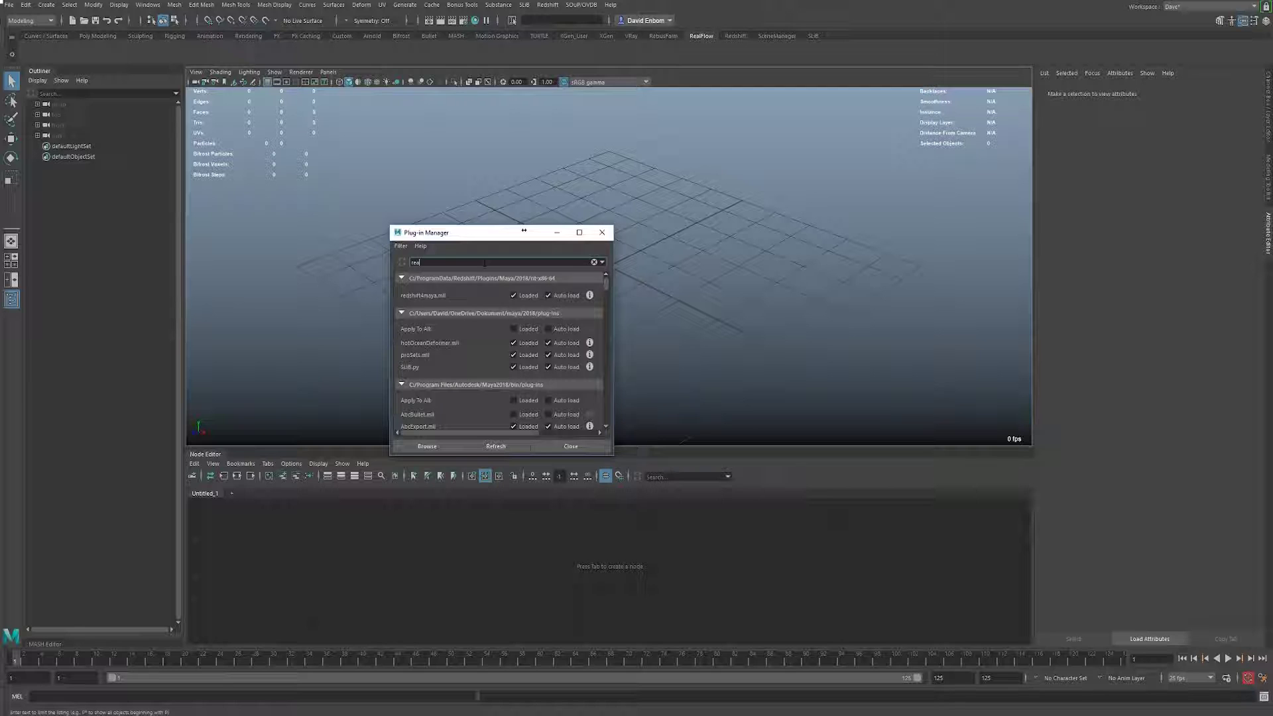
pyautogui.click(513, 320)
pyautogui.click(602, 232)
pyautogui.click(699, 37)
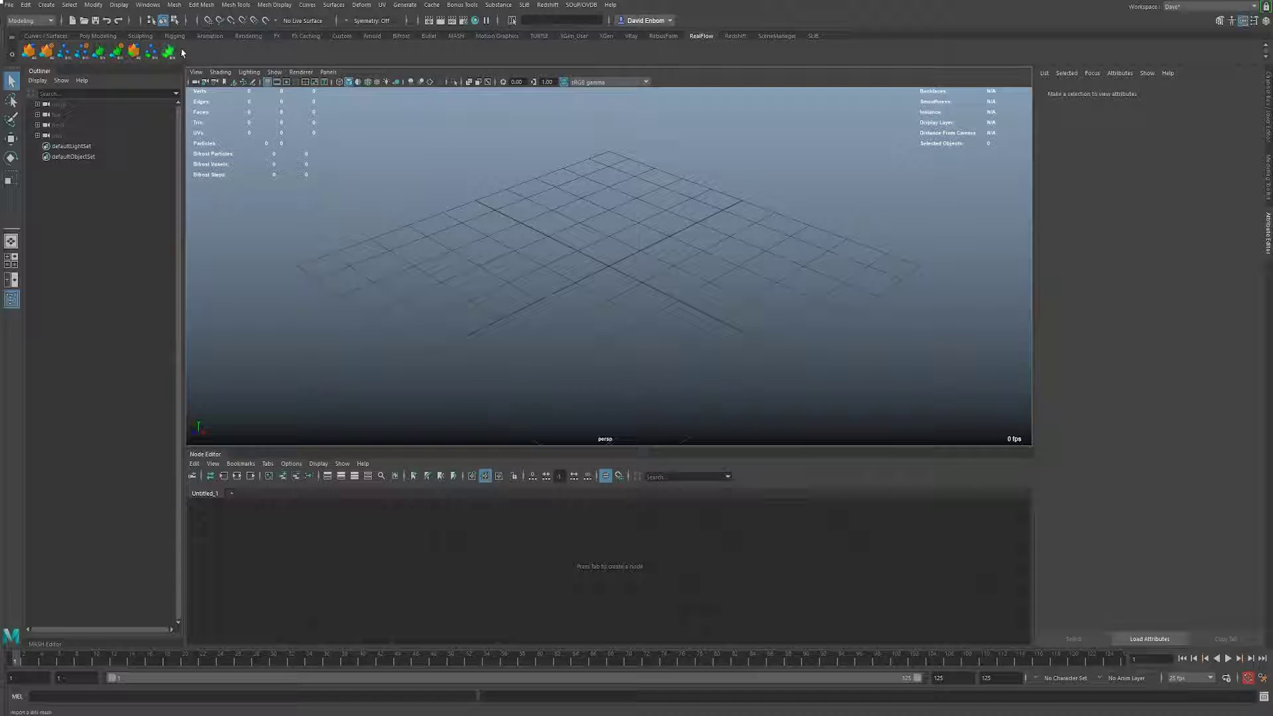
pyautogui.click(432, 5)
pyautogui.moveTo(458, 33)
pyautogui.press('Escape')
# Import the RealFlow mesh sequence starting with HY_Mesh_VDB02.00000.bin from the hyFirst meshes folder.
pyautogui.click(168, 54)
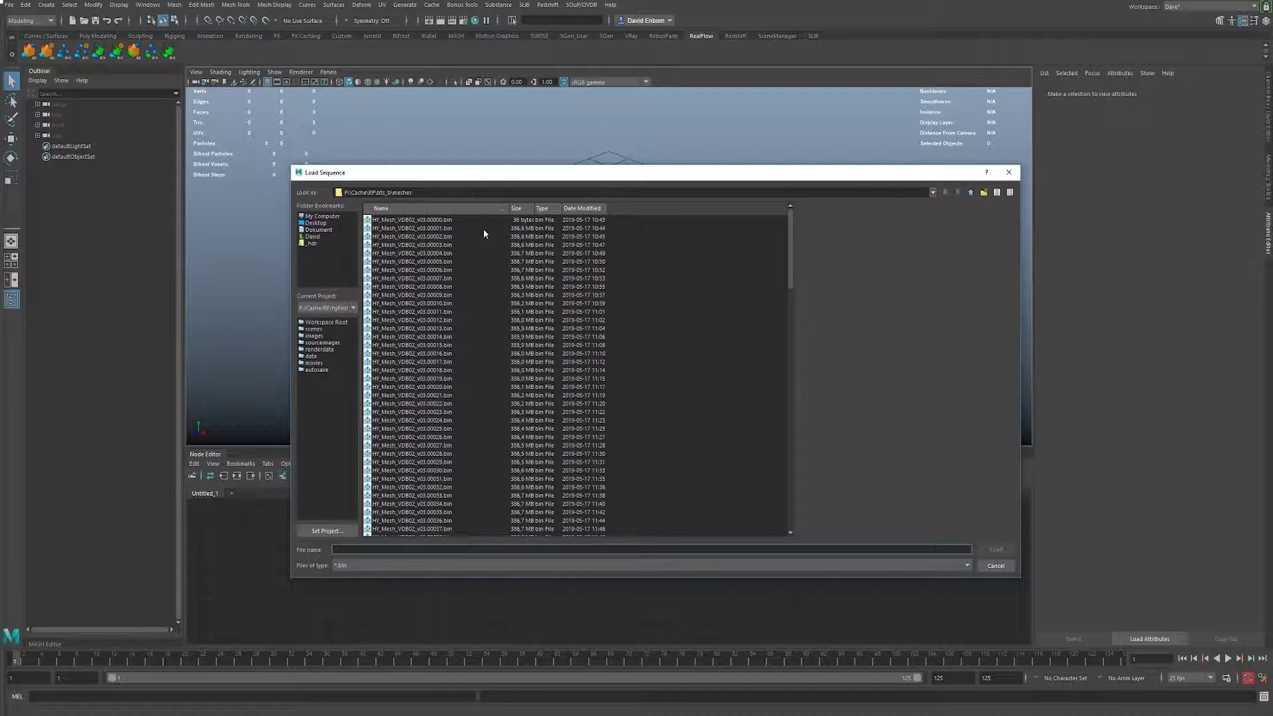
pyautogui.click(971, 193)
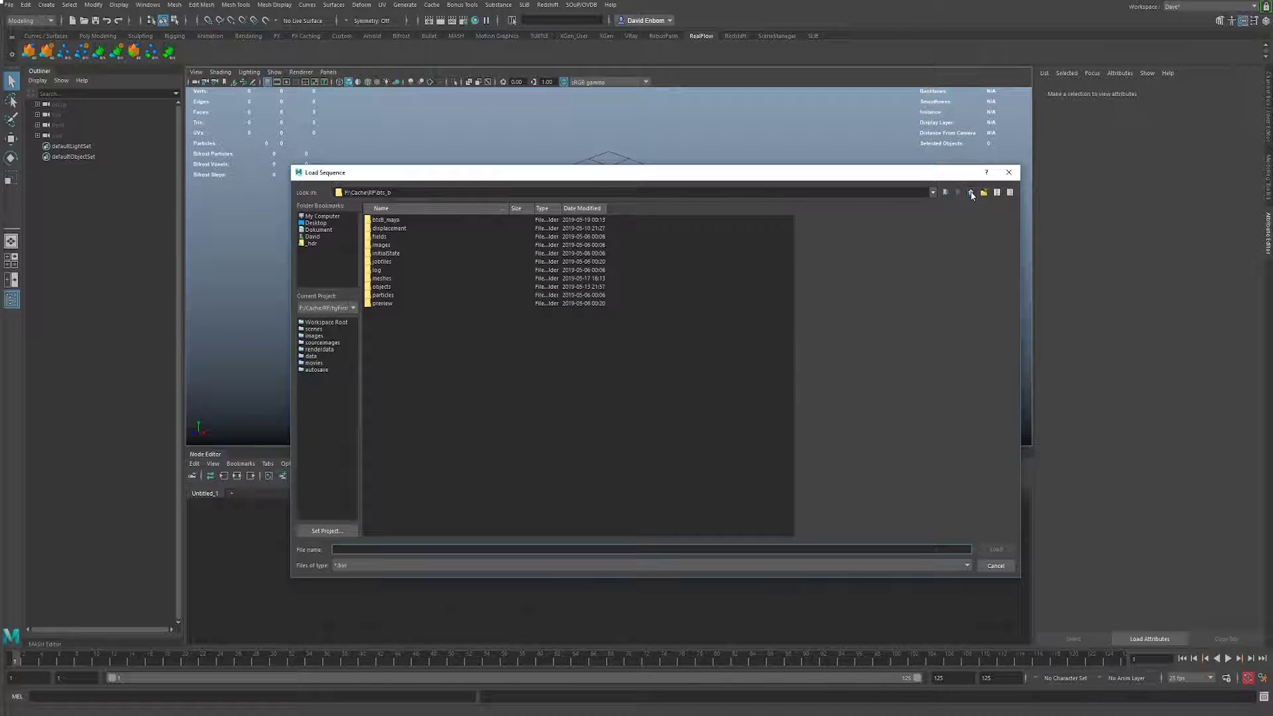
pyautogui.click(972, 192)
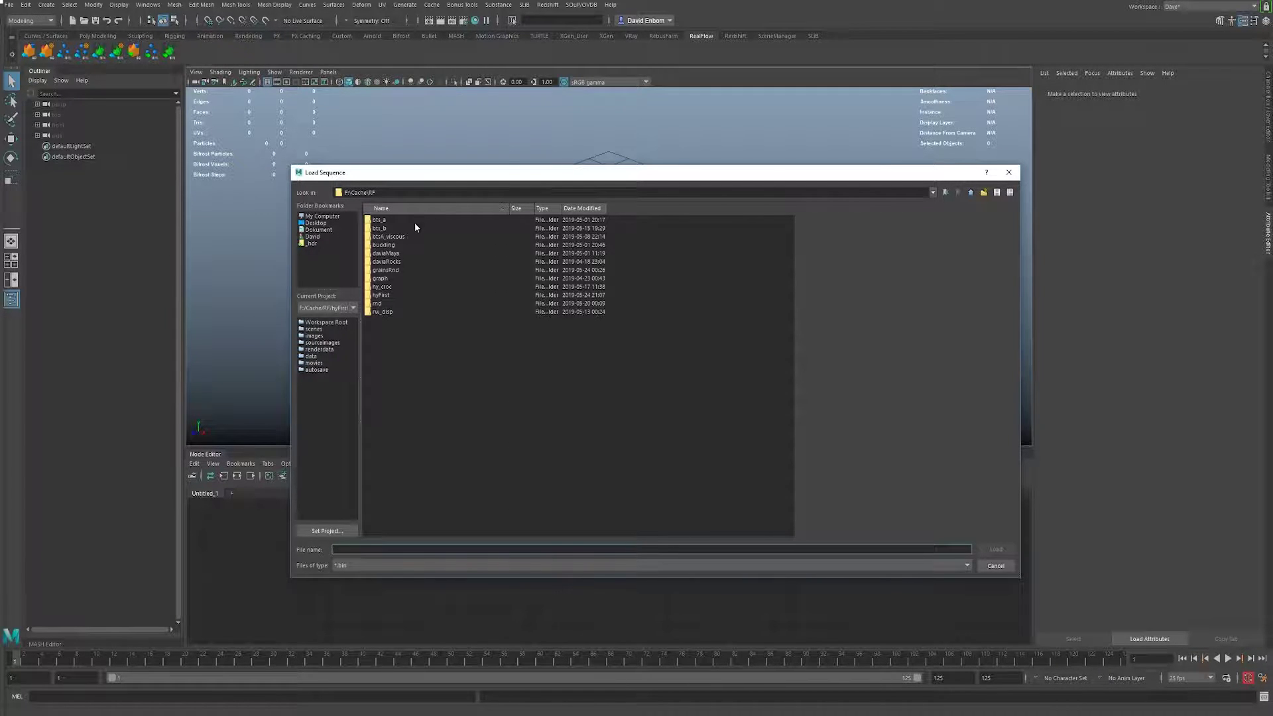
pyautogui.doubleClick(387, 297)
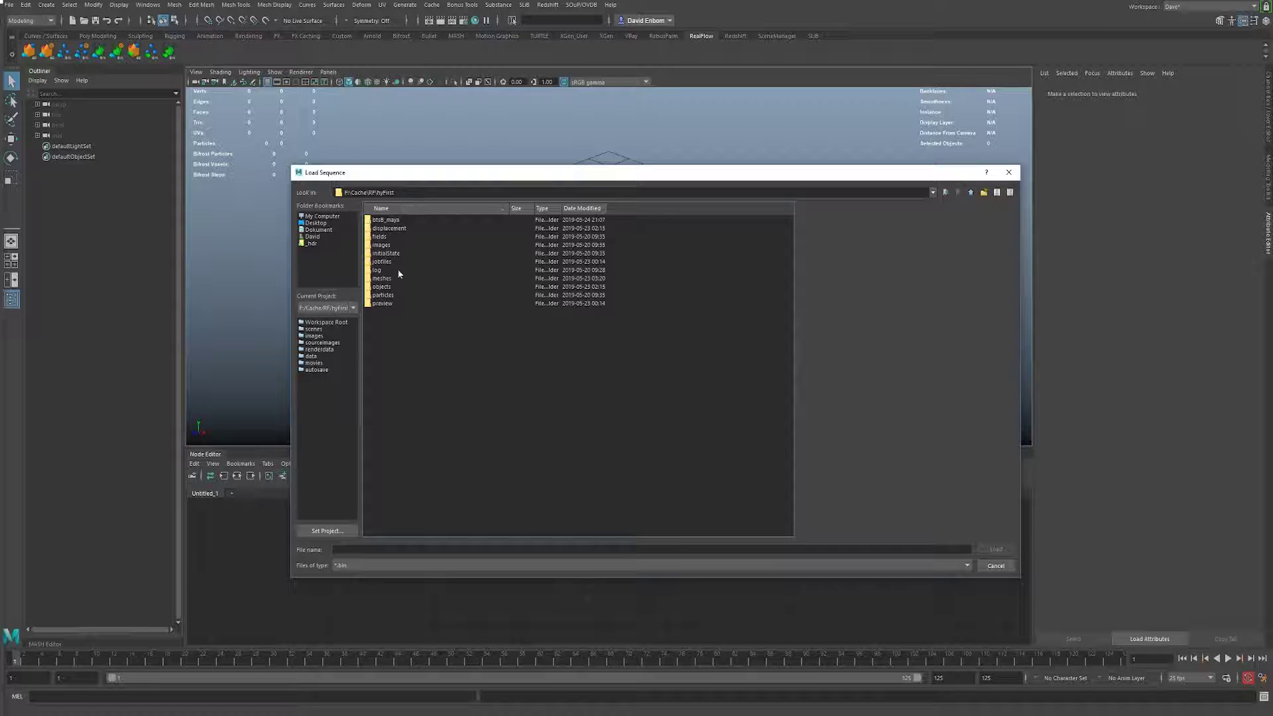
pyautogui.doubleClick(385, 279)
pyautogui.doubleClick(413, 222)
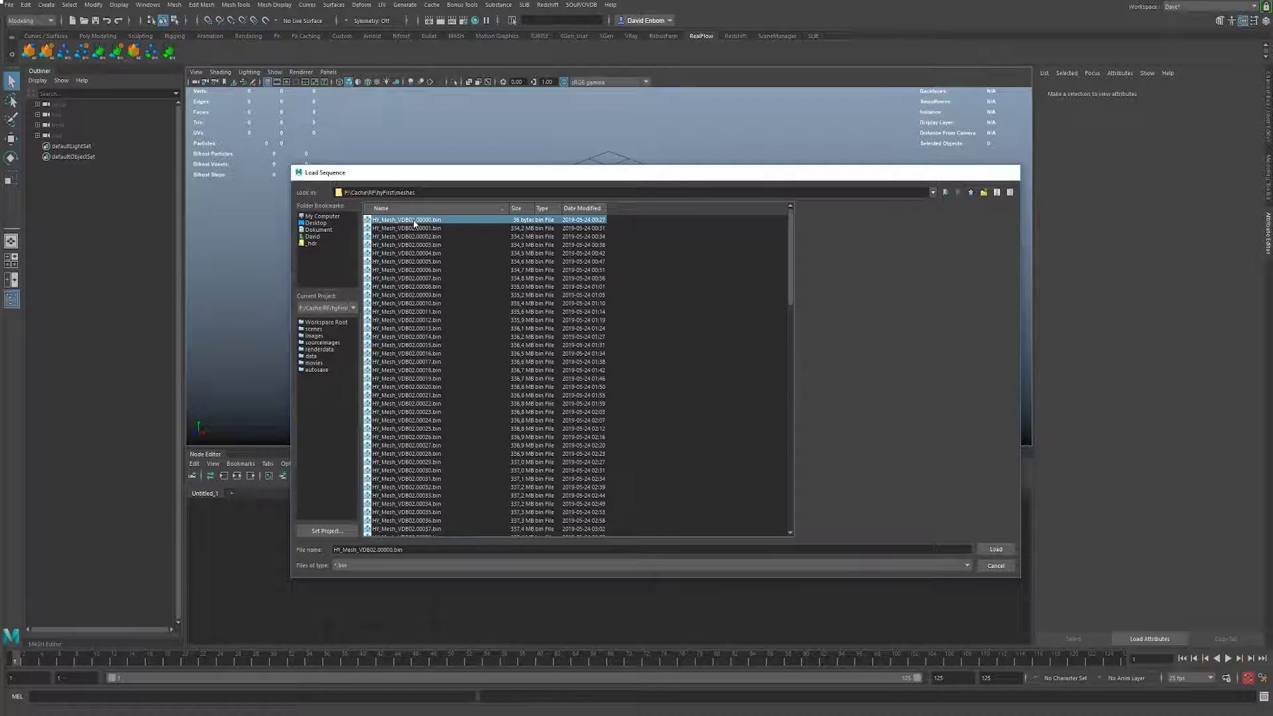
pyautogui.click(486, 359)
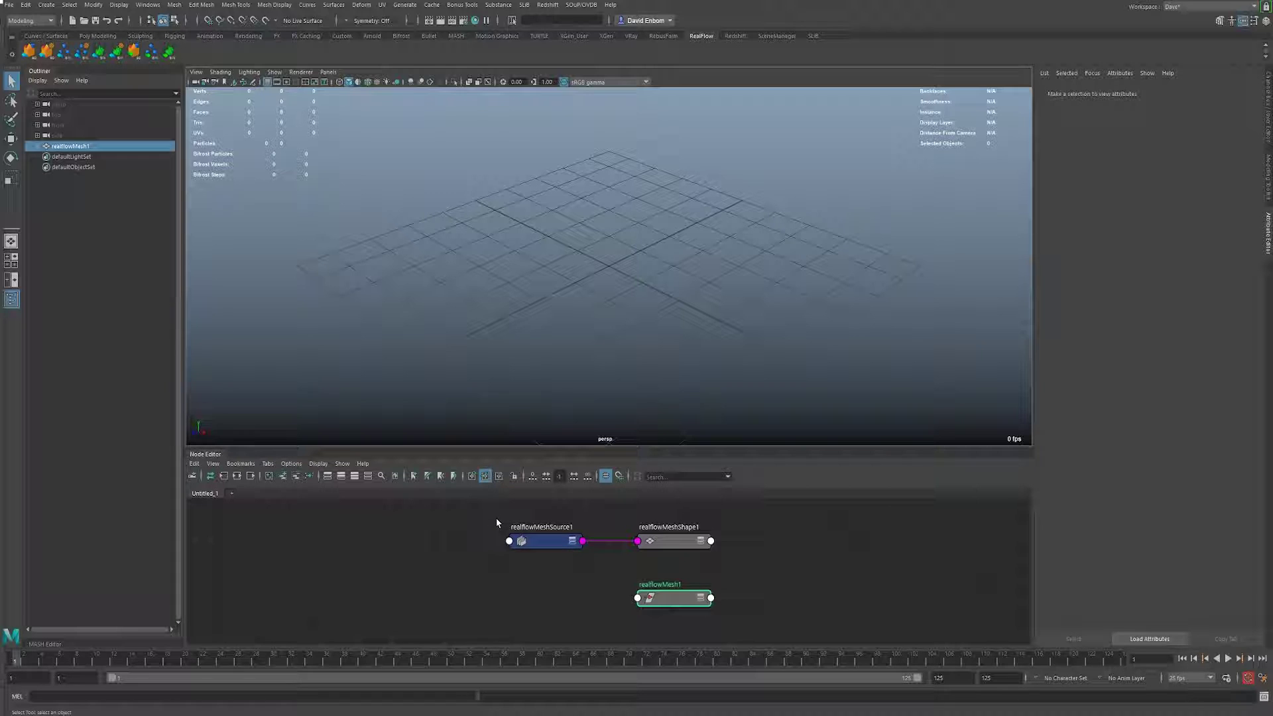
# Select the realflowMeshSource1 node and show its attributes.
pyautogui.click(529, 531)
pyautogui.keyDown('alt'); pyautogui.moveTo(682, 356); pyautogui.dragTo(633, 358); pyautogui.keyUp('alt')
pyautogui.hotkey('ctrl', 'a')
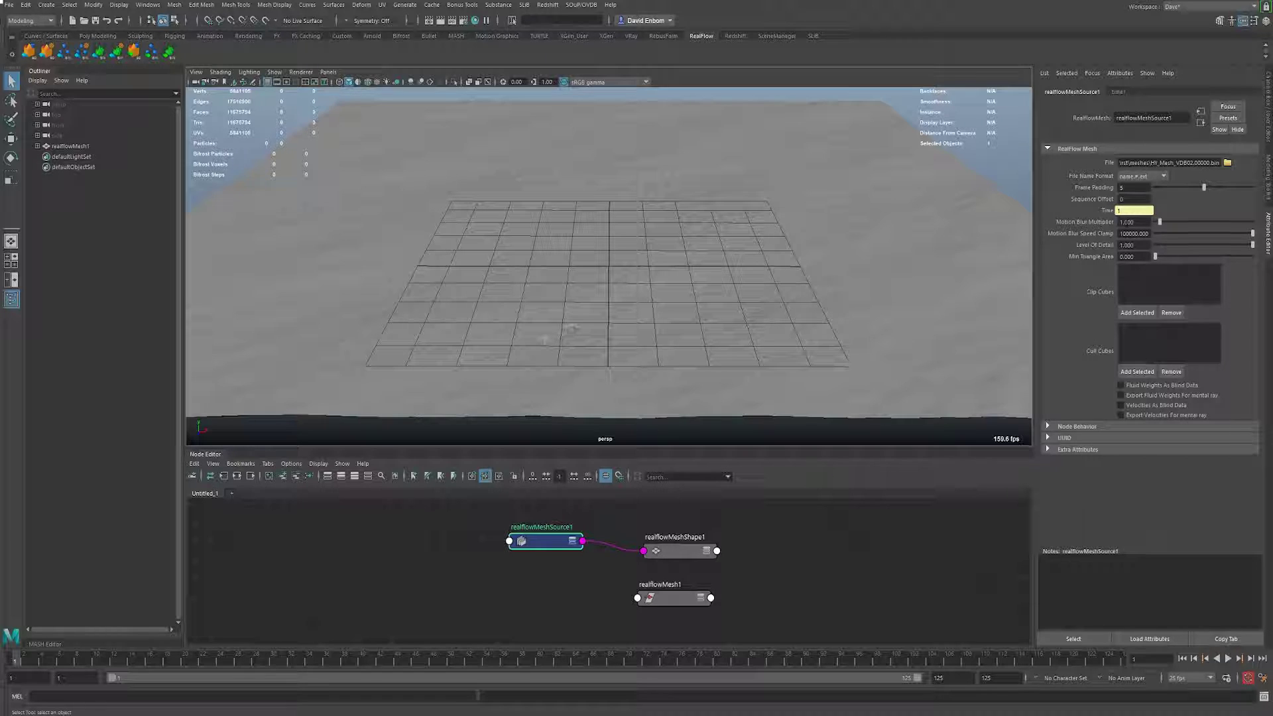
# Hide the viewport grid and inspect the imported water mesh from closer angles.
pyautogui.keyDown('alt'); pyautogui.moveTo(711, 272); pyautogui.dragTo(584, 226); pyautogui.keyUp('alt')
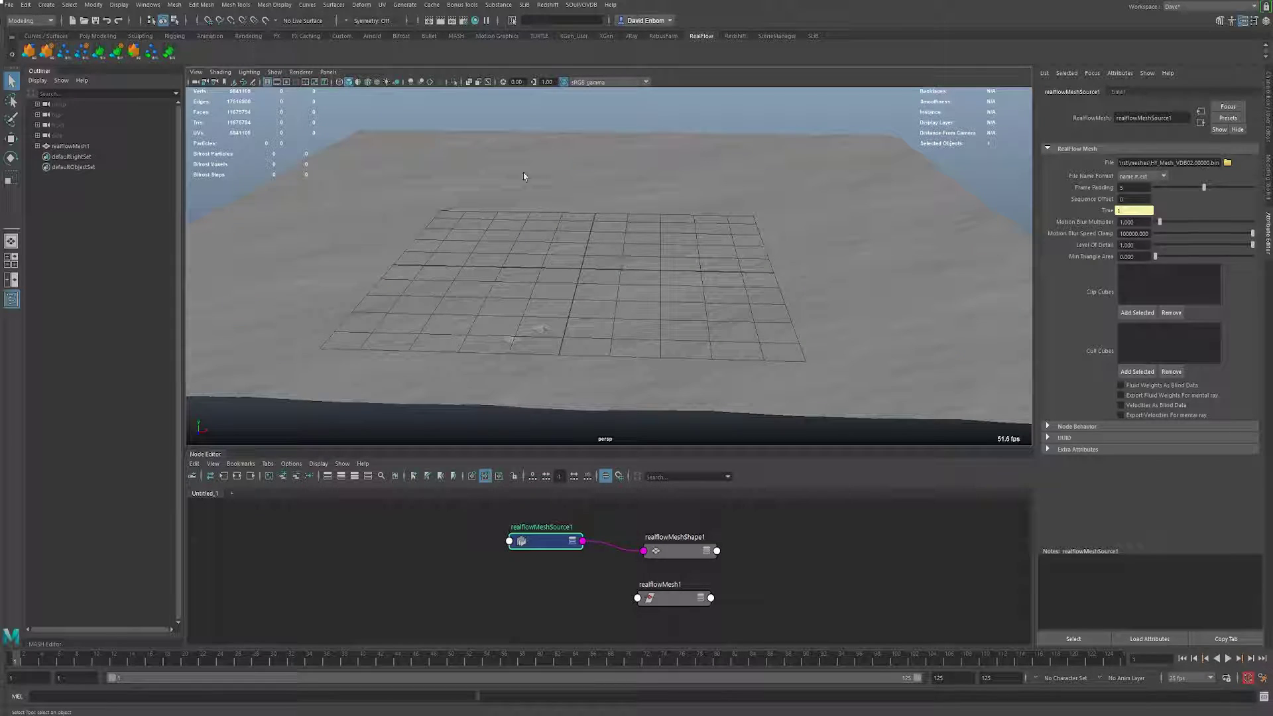
pyautogui.click(268, 83)
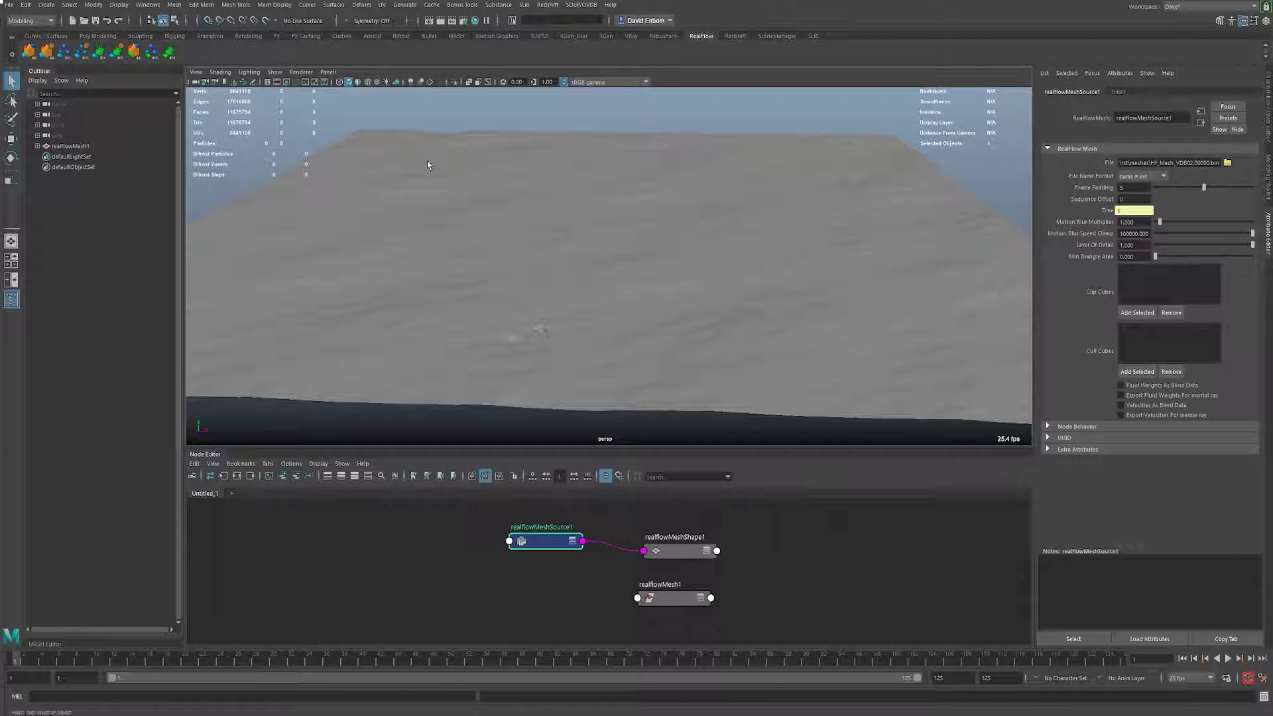
pyautogui.keyDown('alt'); pyautogui.moveTo(455, 193); pyautogui.dragTo(457, 200); pyautogui.keyUp('alt')
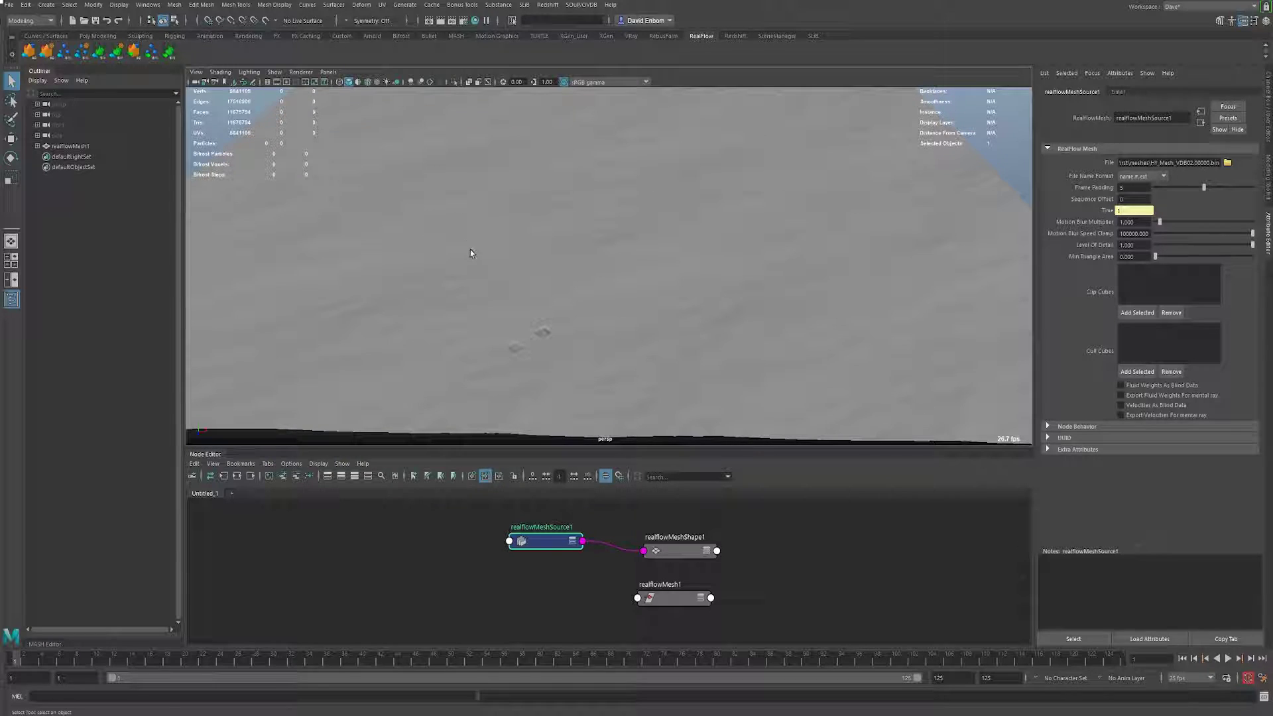
pyautogui.keyDown('alt'); pyautogui.moveTo(503, 275); pyautogui.dragTo(549, 306); pyautogui.keyUp('alt')
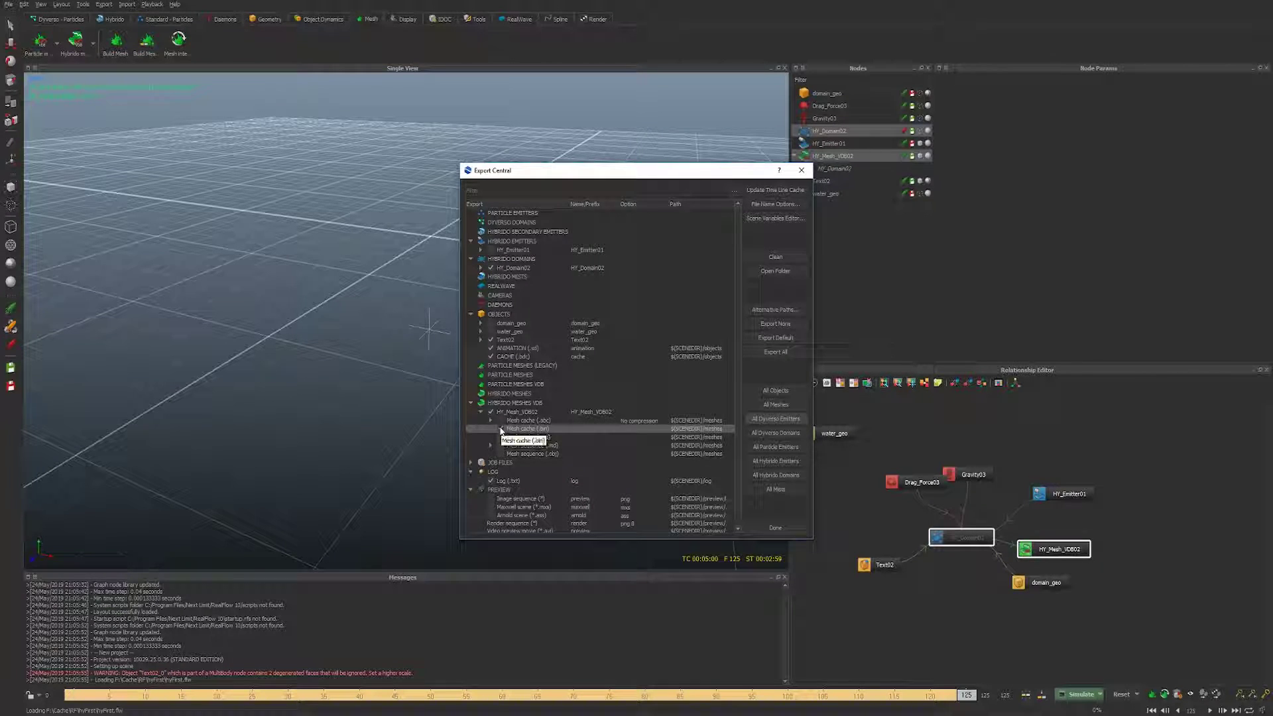
# Switch to RealFlow and check the Mesh cache (.bin) export option of HY_Mesh_VDB02.
pyautogui.click(501, 429)
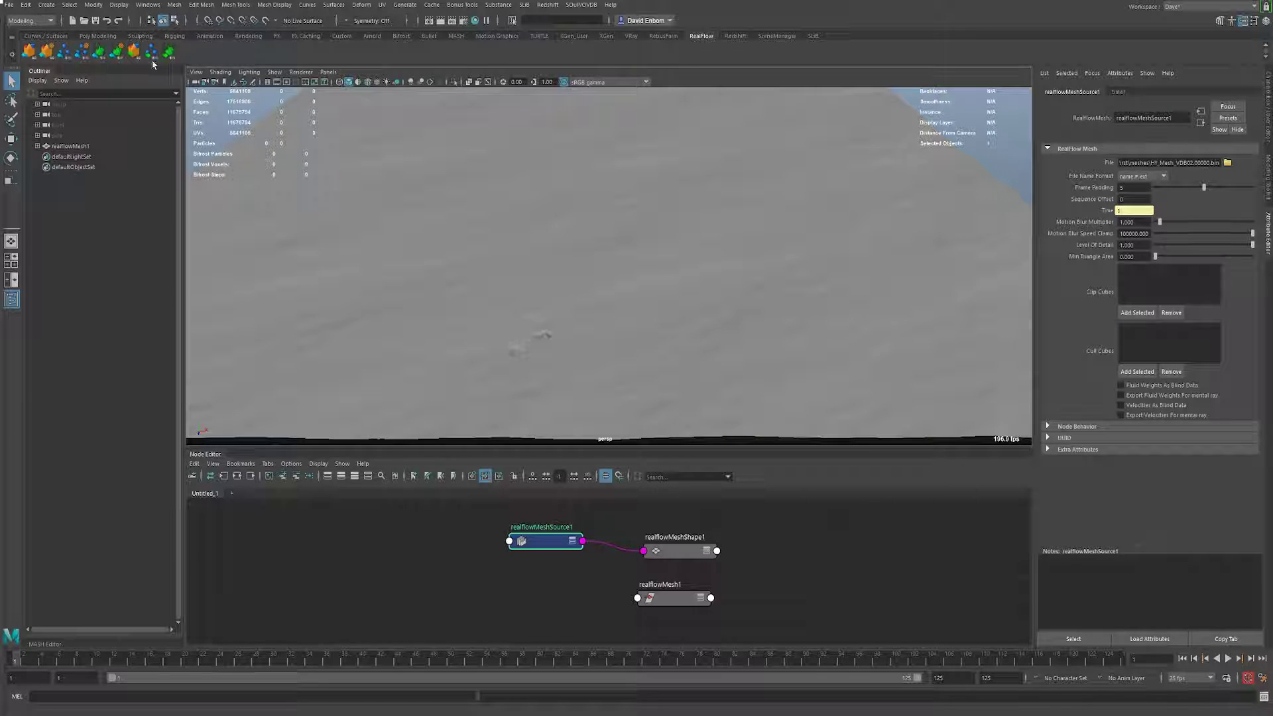
# Import the scene file animation.sd from the objects folder of the hyFirst RealFlow project.
pyautogui.click(140, 58)
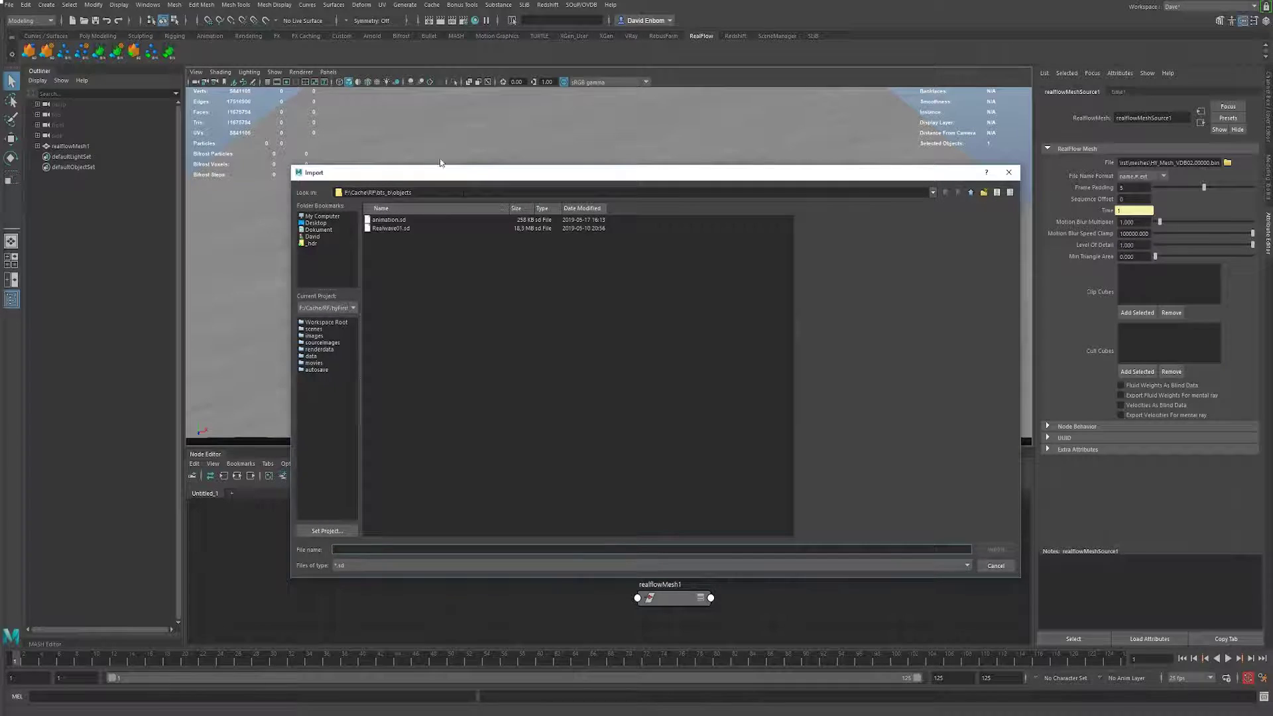
pyautogui.click(972, 193)
pyautogui.click(972, 192)
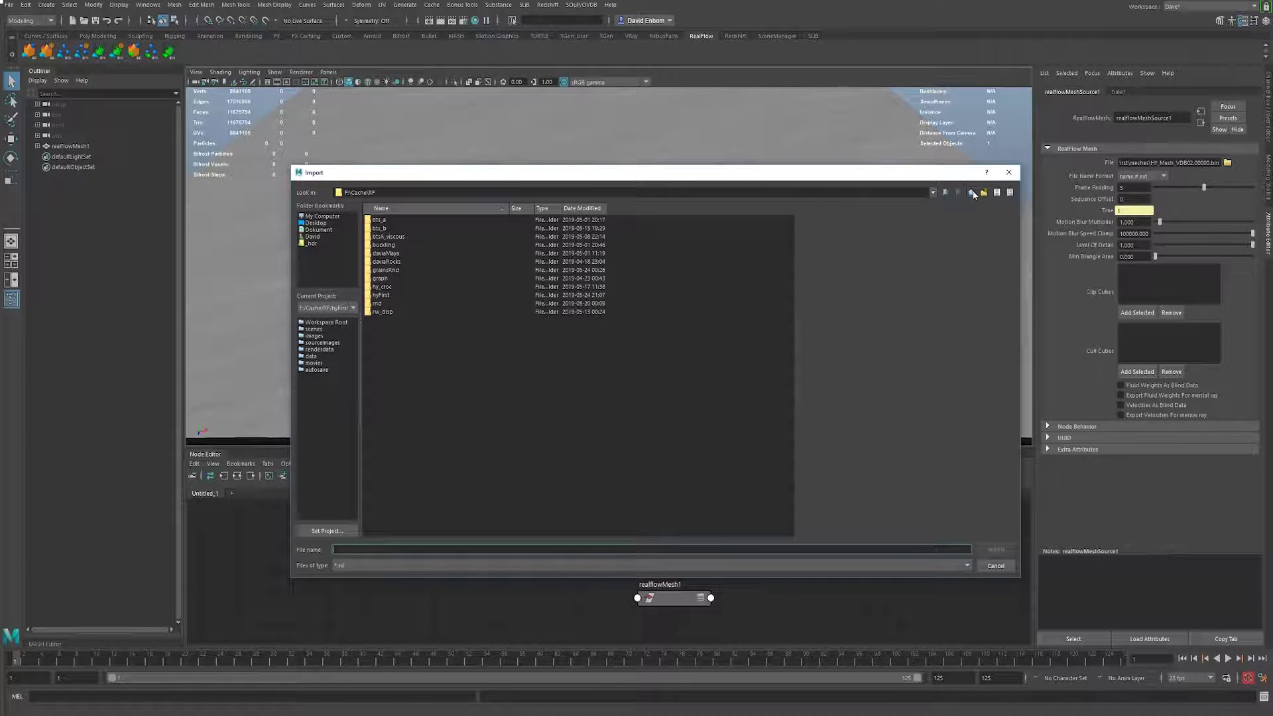
pyautogui.doubleClick(378, 295)
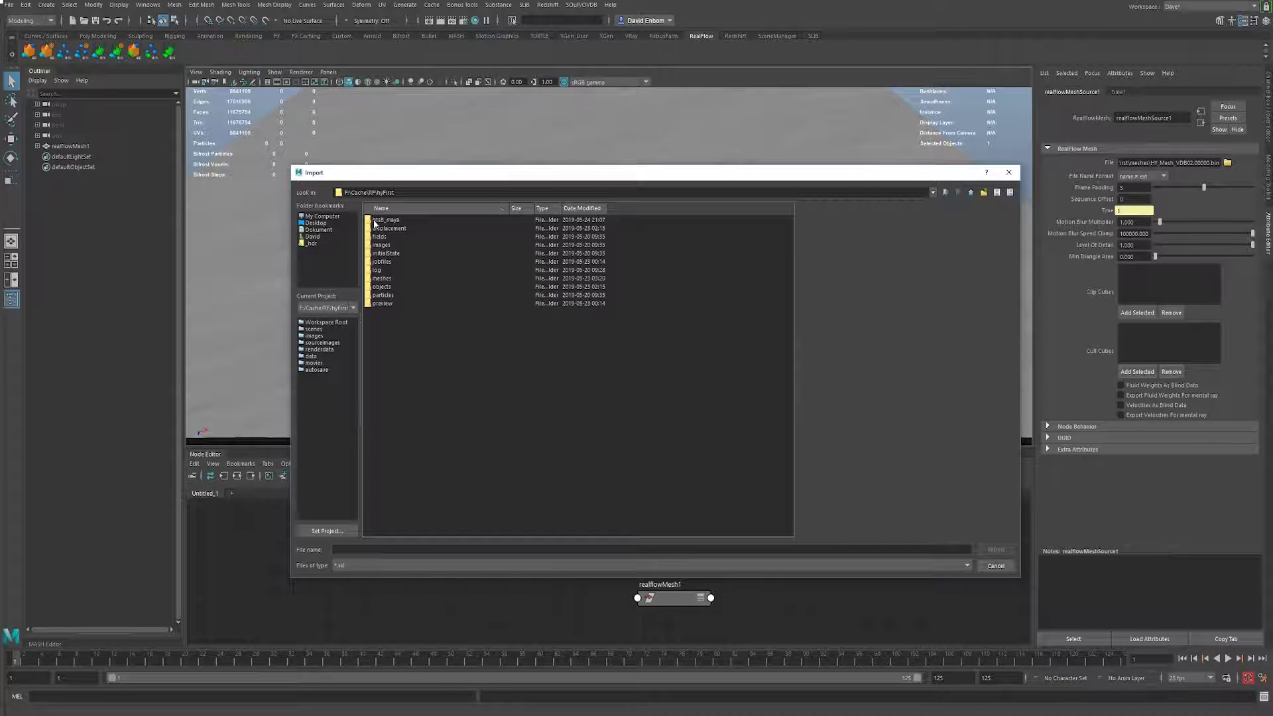
pyautogui.doubleClick(382, 286)
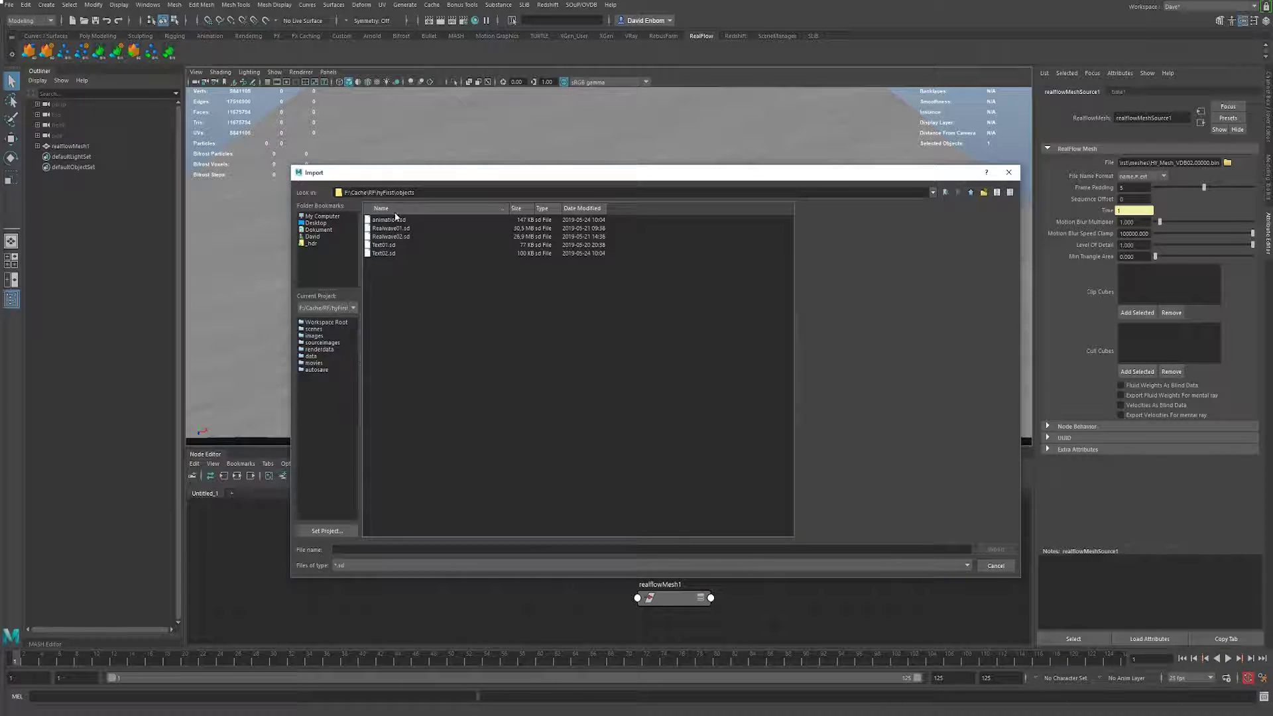
pyautogui.doubleClick(394, 220)
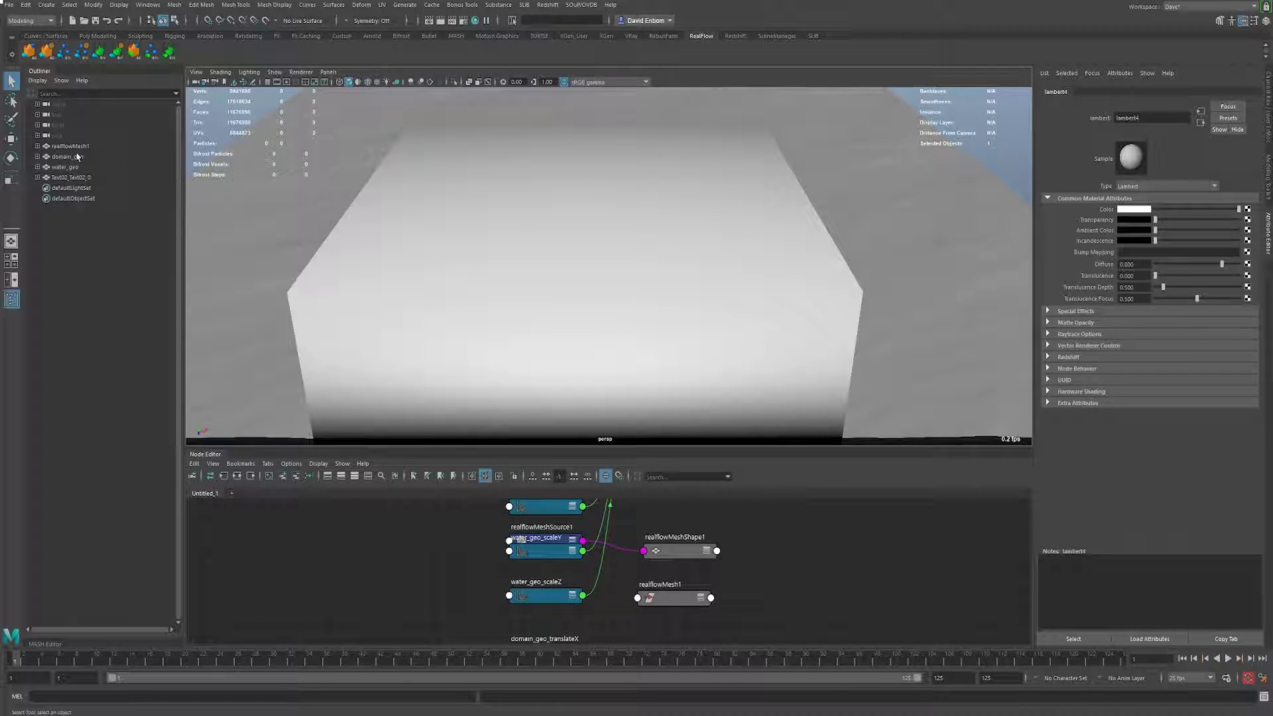
# Delete the imported domain_geo and water_geo objects, keeping only the text mesh from the import.
pyautogui.click(83, 159)
pyautogui.press('Delete')
pyautogui.click(70, 159)
pyautogui.press('Delete')
# Apply Soften Edge to the Text02_Text02_0 letter mesh and deselect it.
pyautogui.click(69, 158)
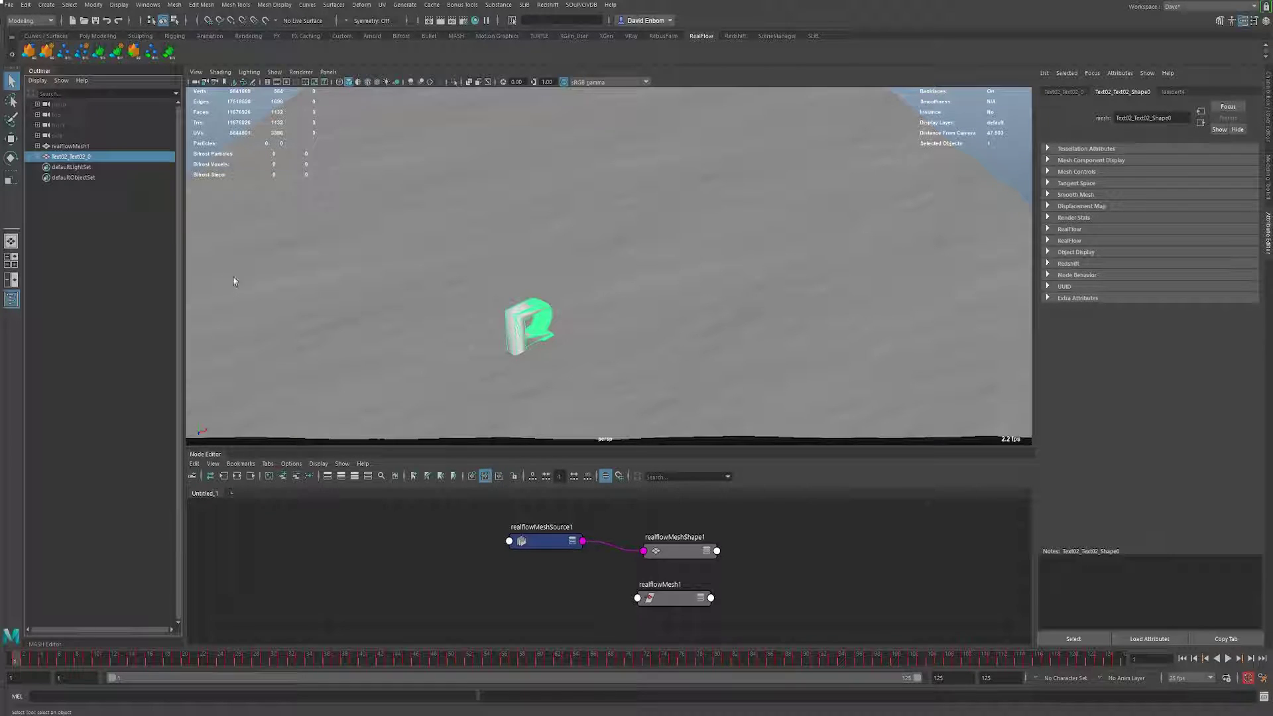
pyautogui.click(274, 4)
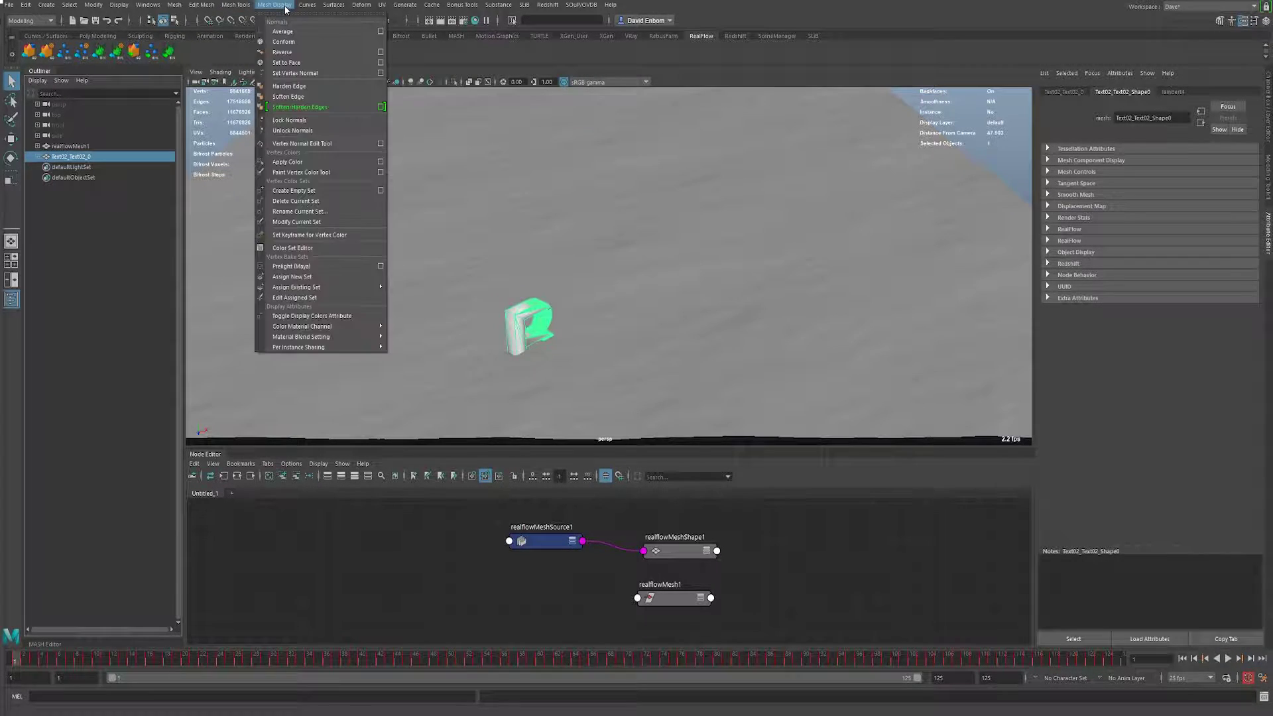
pyautogui.click(309, 98)
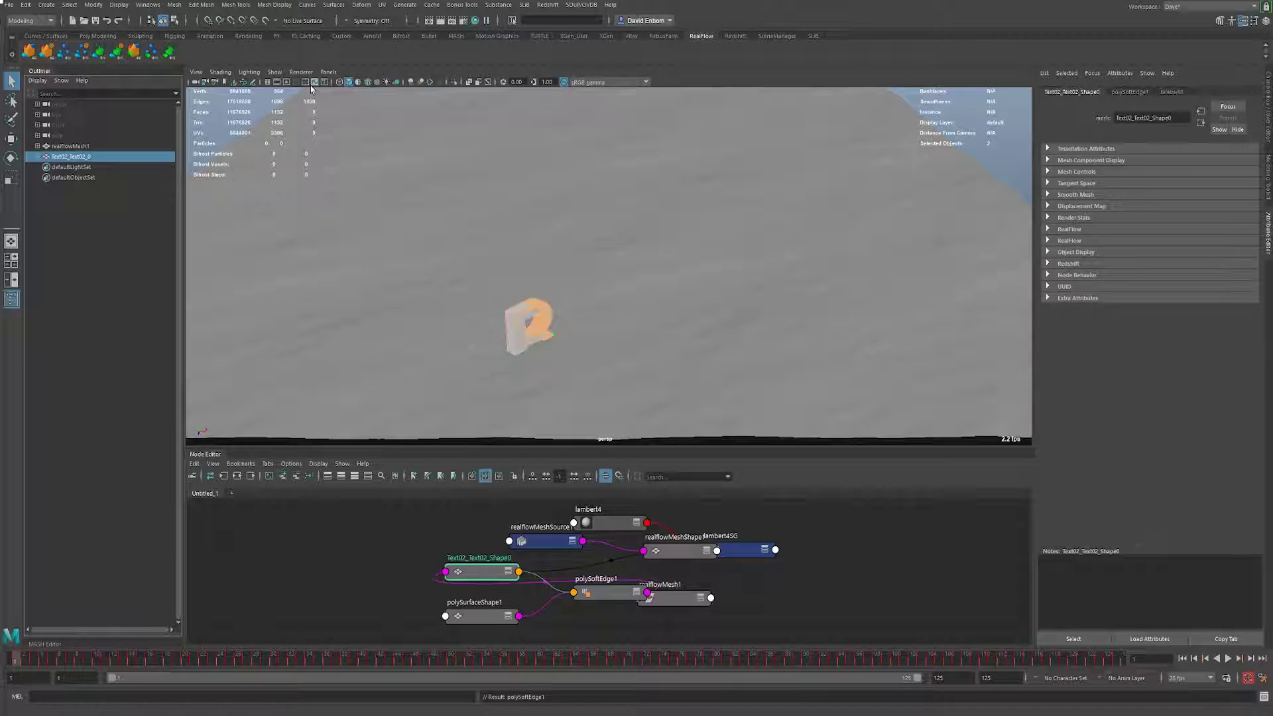
pyautogui.click(261, 108)
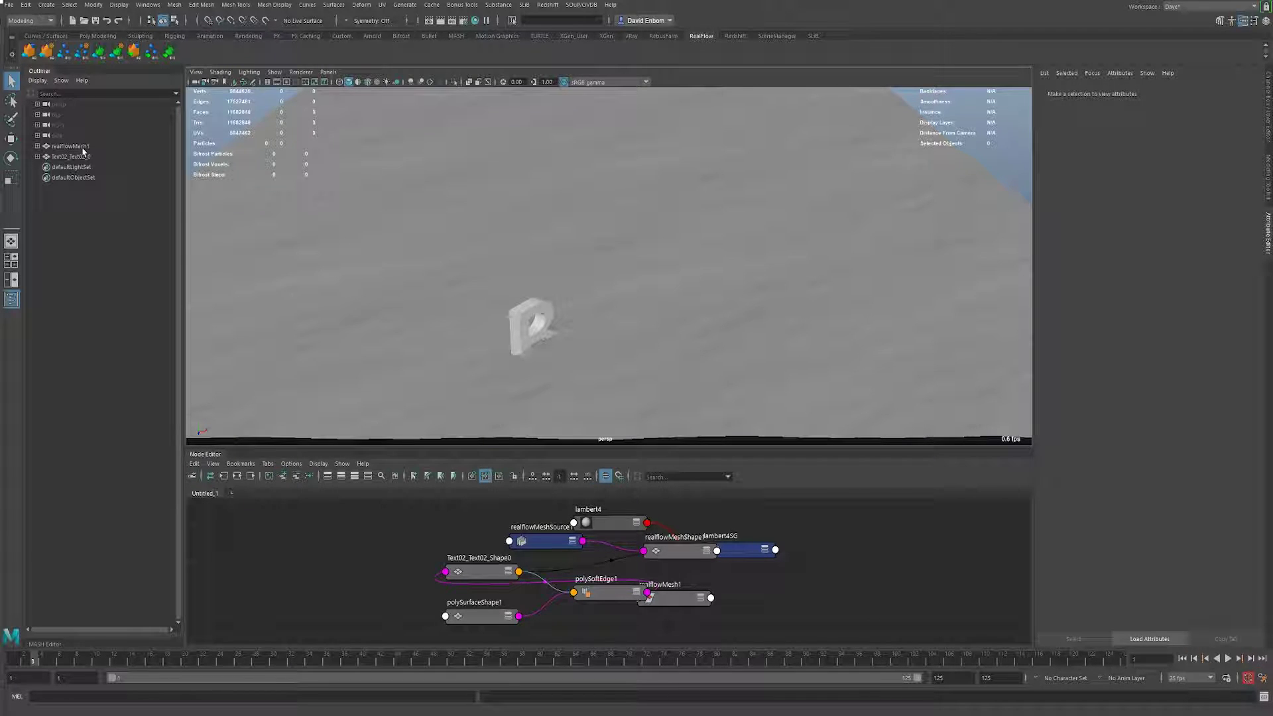
# Hide the realflowMesh1 water mesh and display the perspective camera's resolution gate in an enlarged viewport.
pyautogui.click(78, 146)
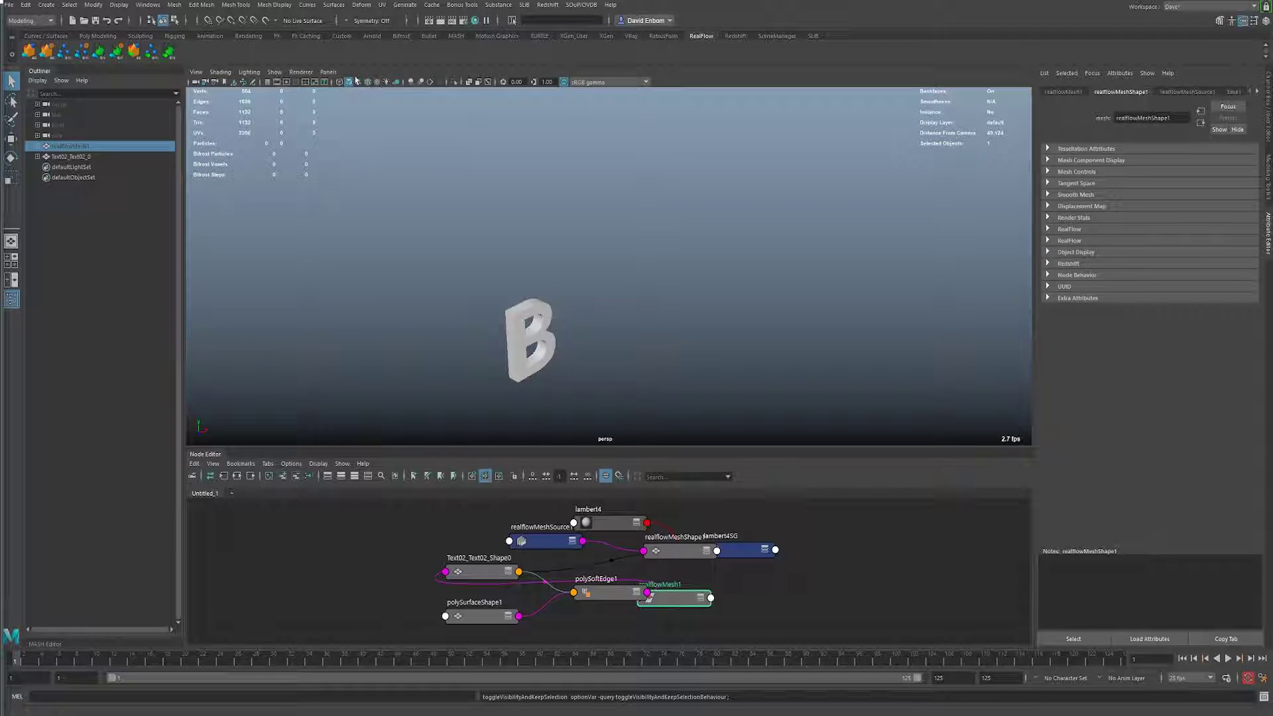
pyautogui.click(287, 82)
pyautogui.click(194, 82)
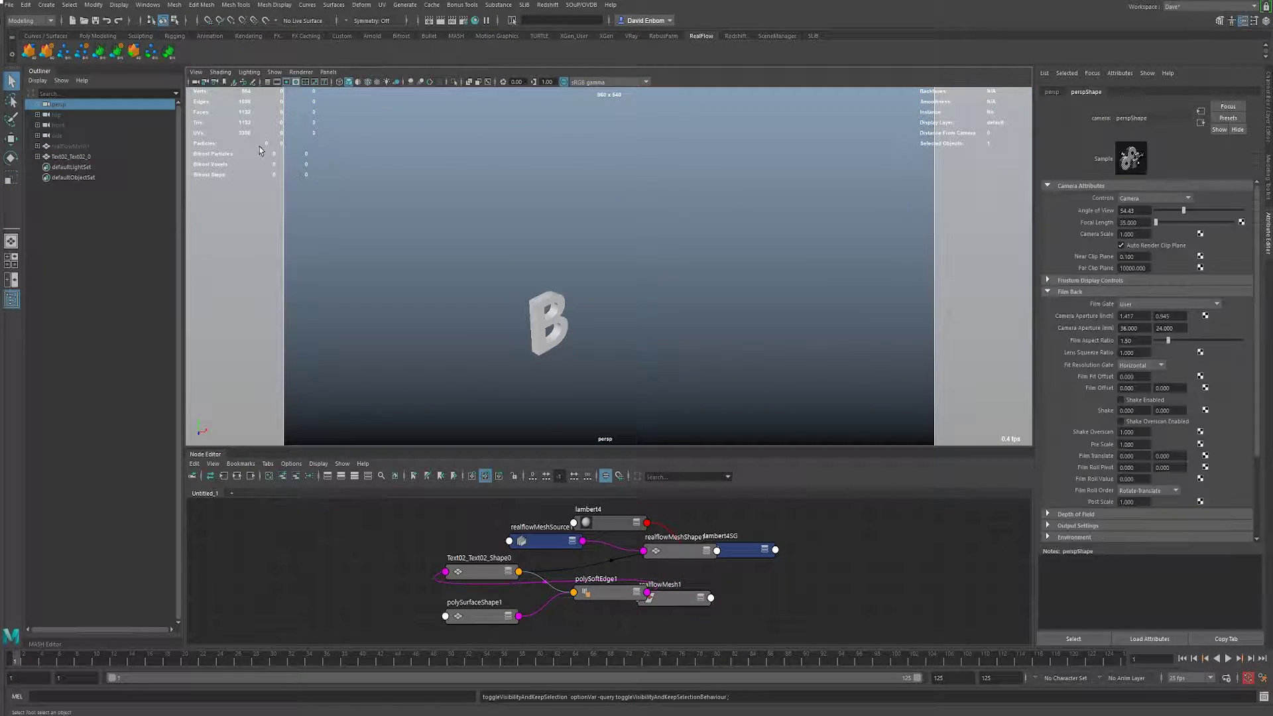
pyautogui.click(203, 455)
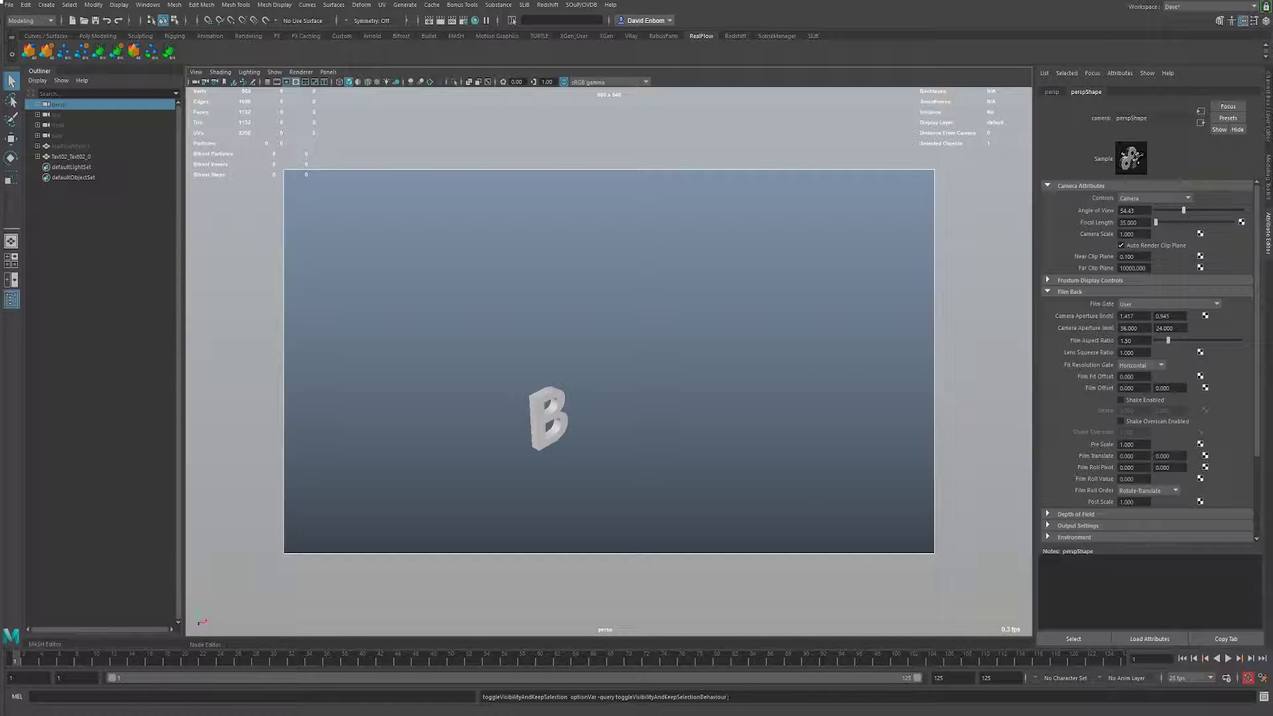
# Play the letter's animation through to the last frame and unhide the realflowMesh1 water mesh.
pyautogui.click(1228, 658)
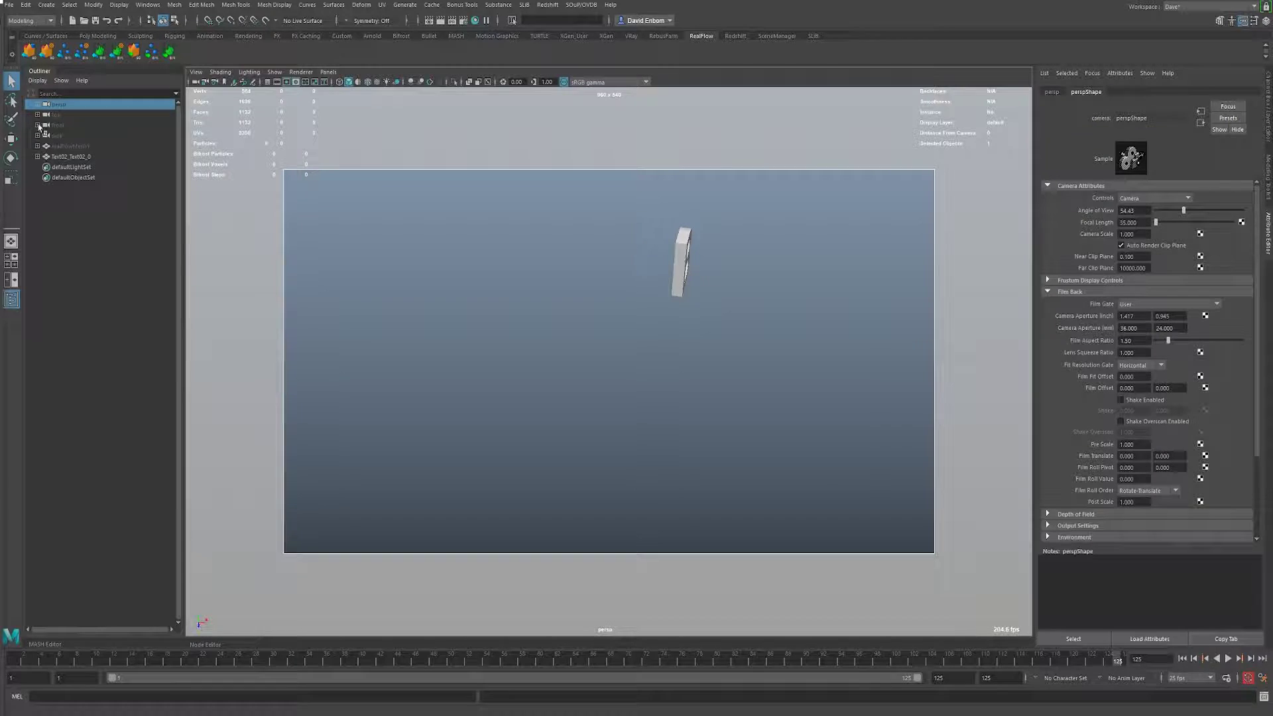
pyautogui.click(78, 146)
pyautogui.press('h')
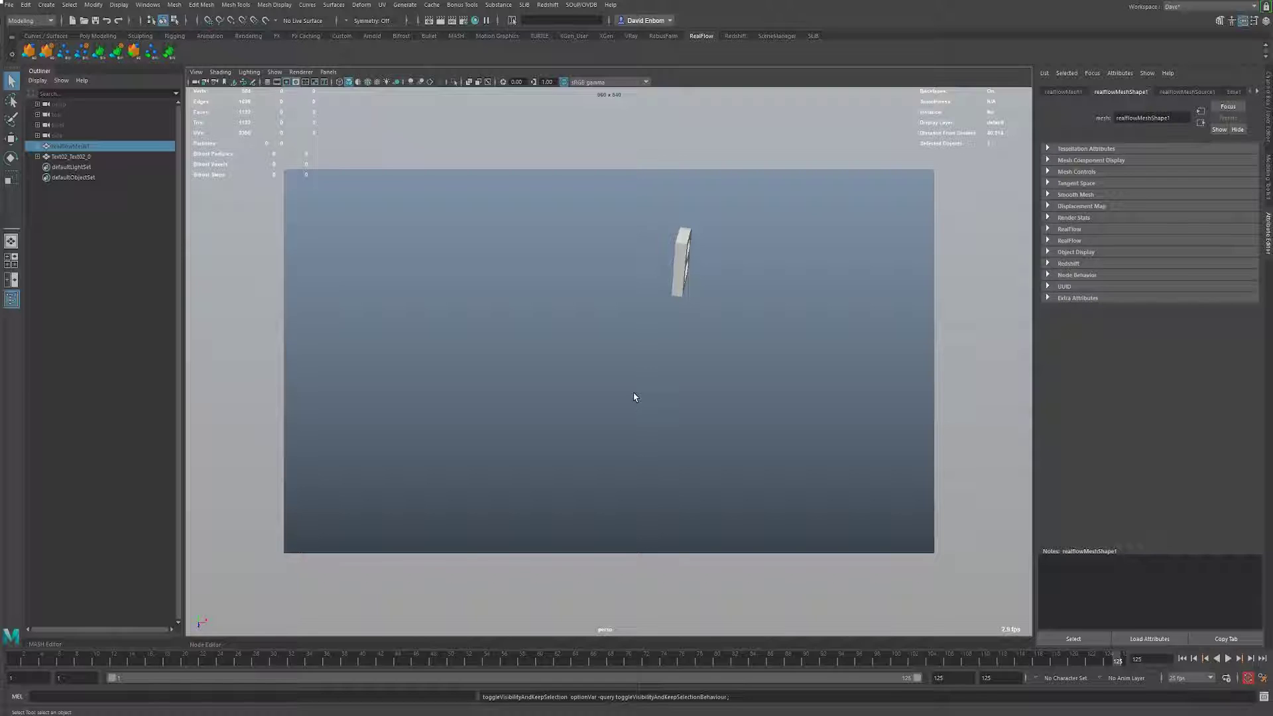
pyautogui.press('h')
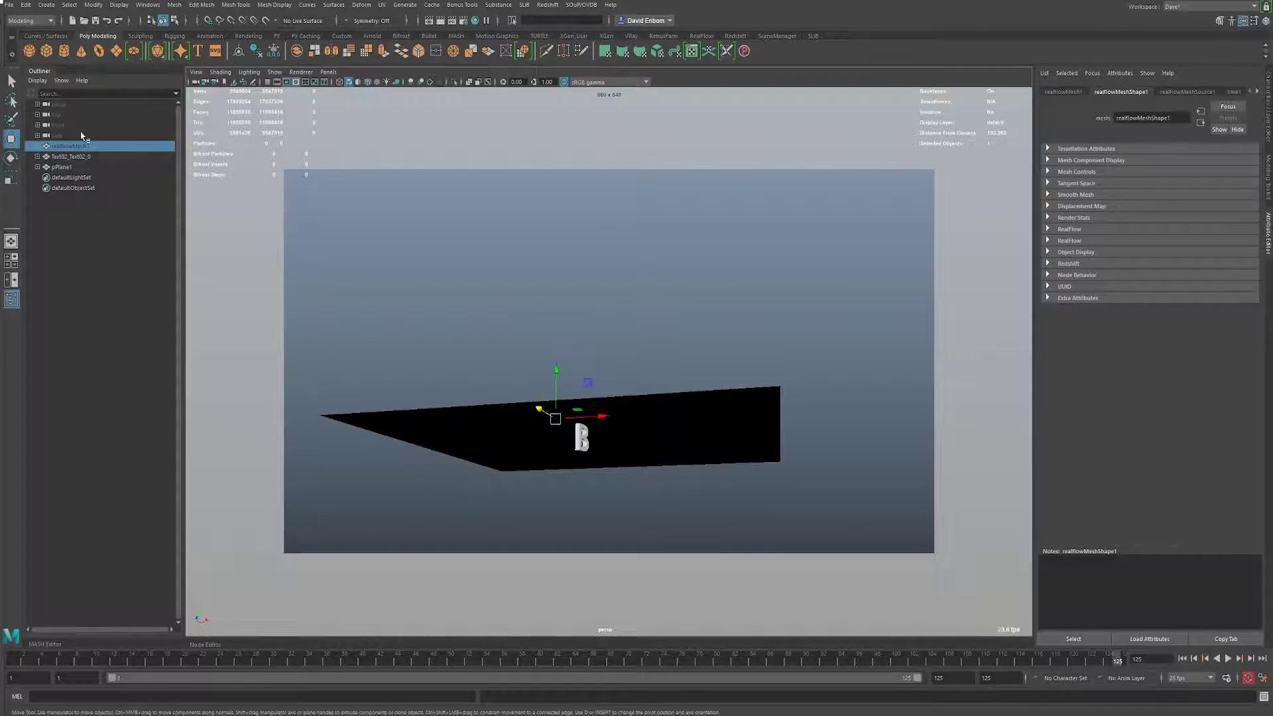
# Check pPlane1 against the water surface and hide realflowMesh1 so the plane stands in for it.
pyautogui.click(62, 166)
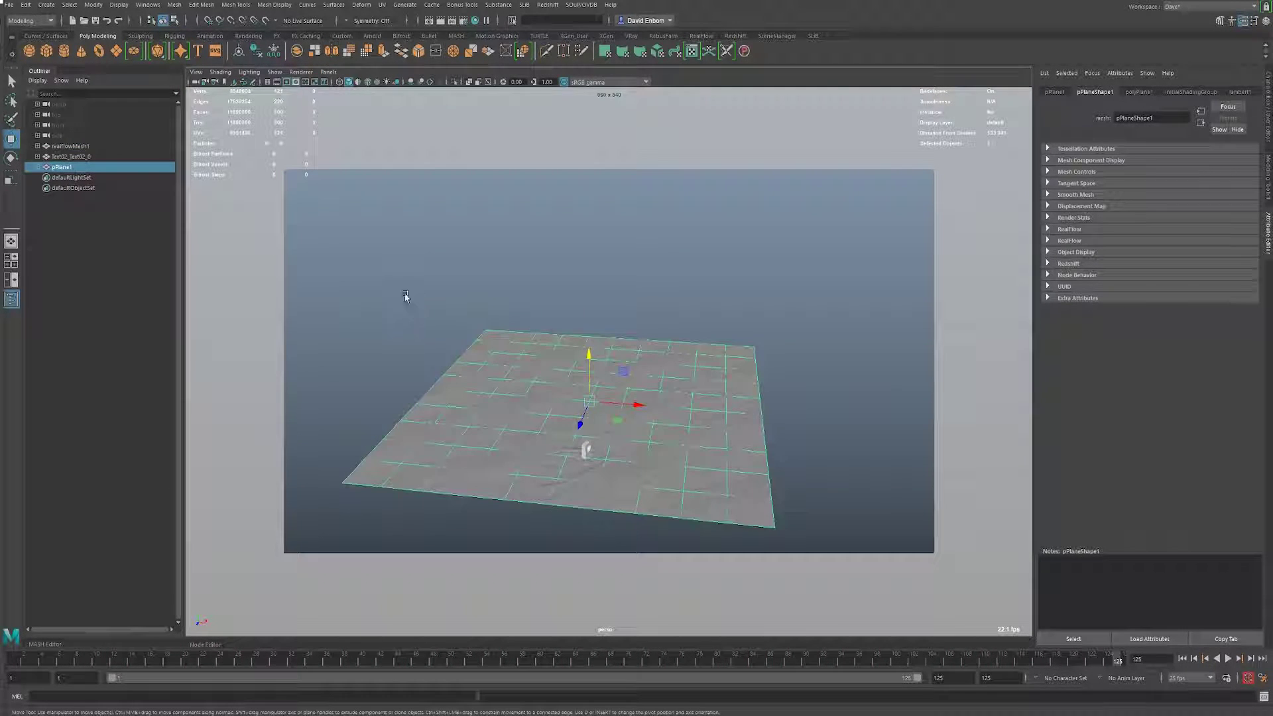
pyautogui.click(70, 146)
pyautogui.press('h')
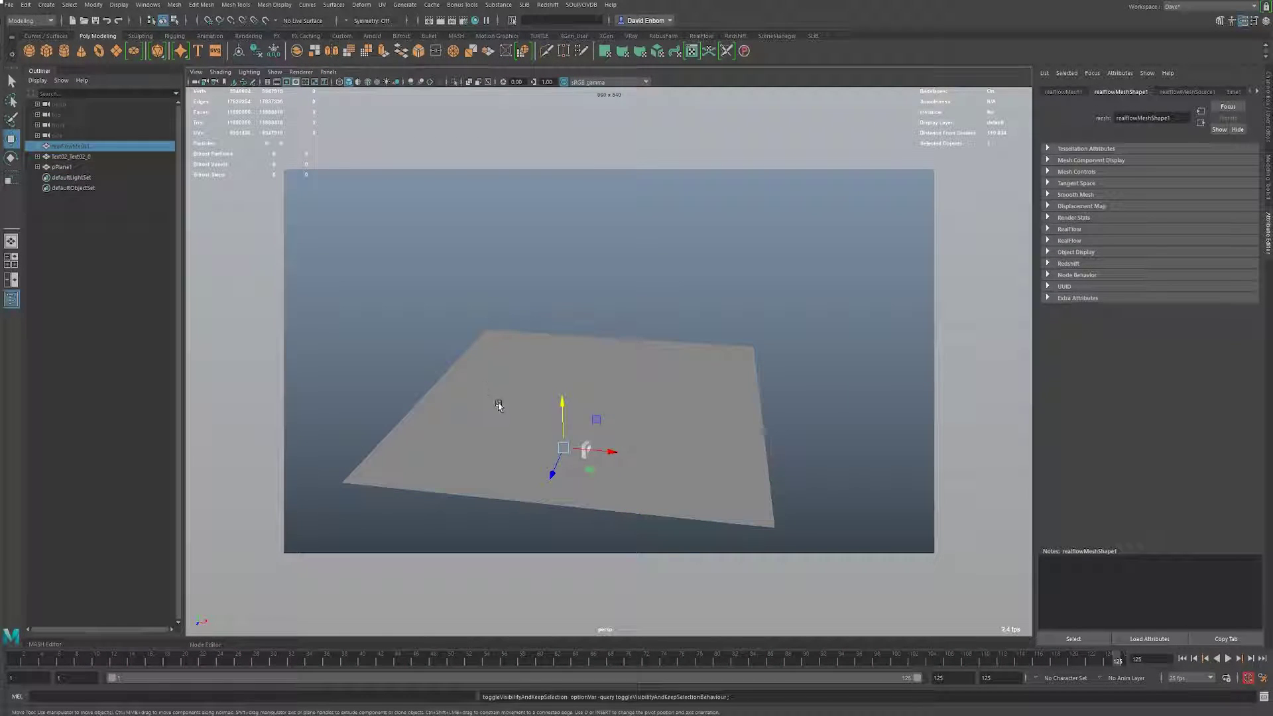
# Frame the letter closely above the plane in the perspective view and play the animation to check the composition.
pyautogui.scroll(3, 620, 442)
pyautogui.keyDown('alt'); pyautogui.moveTo(620, 442); pyautogui.dragTo(778, 420); pyautogui.keyUp('alt')
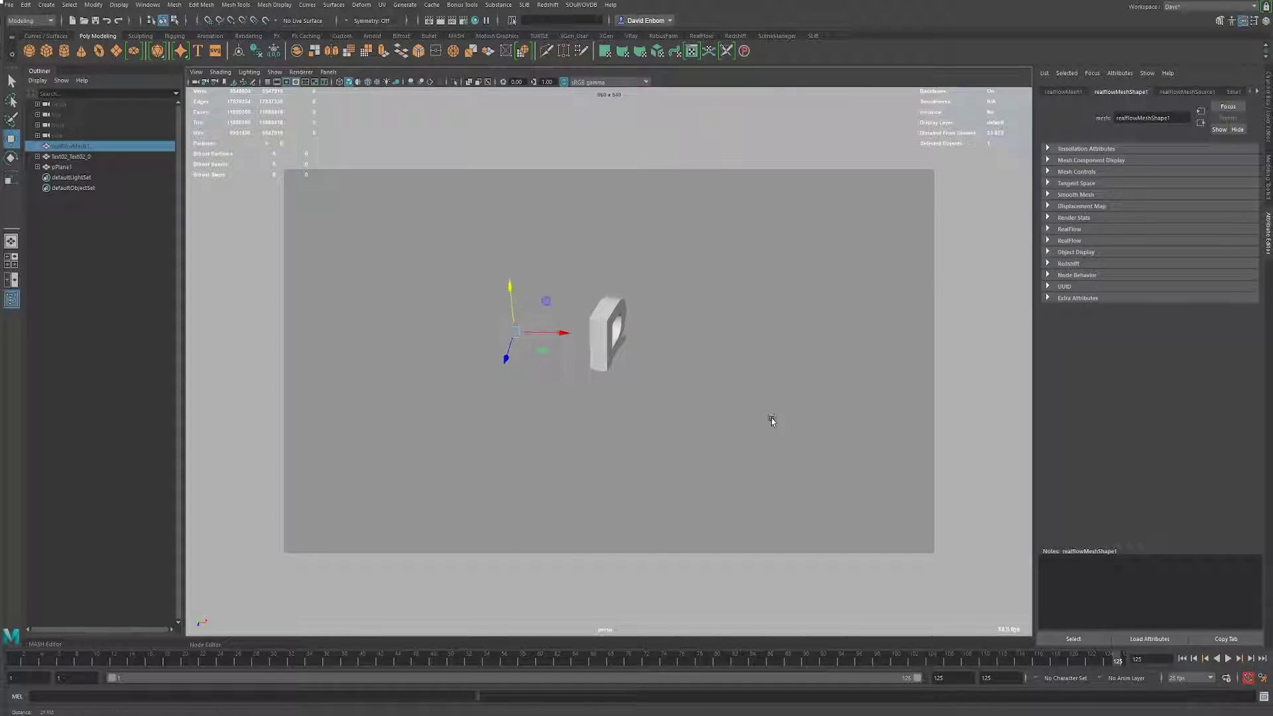
pyautogui.hotkey('alt', 'v')
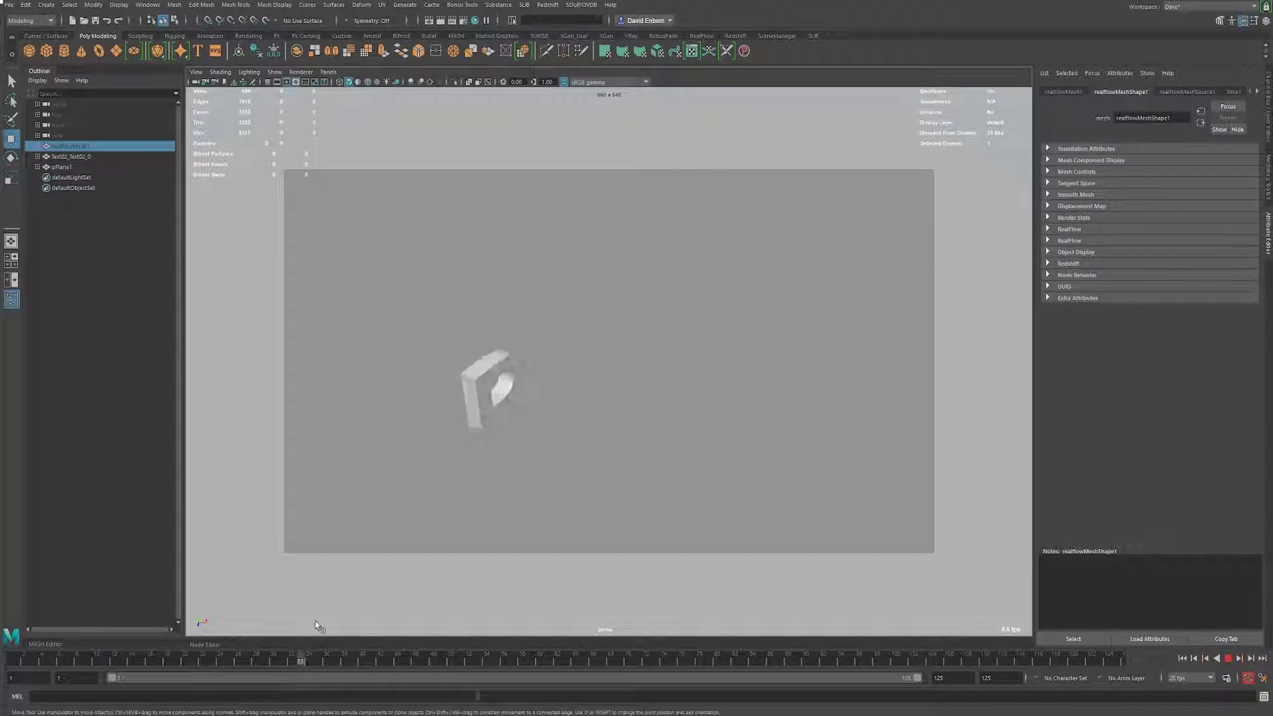
pyautogui.hotkey('alt', 'v')
pyautogui.keyDown('alt'); pyautogui.moveTo(749, 387); pyautogui.dragTo(741, 391); pyautogui.keyUp('alt')
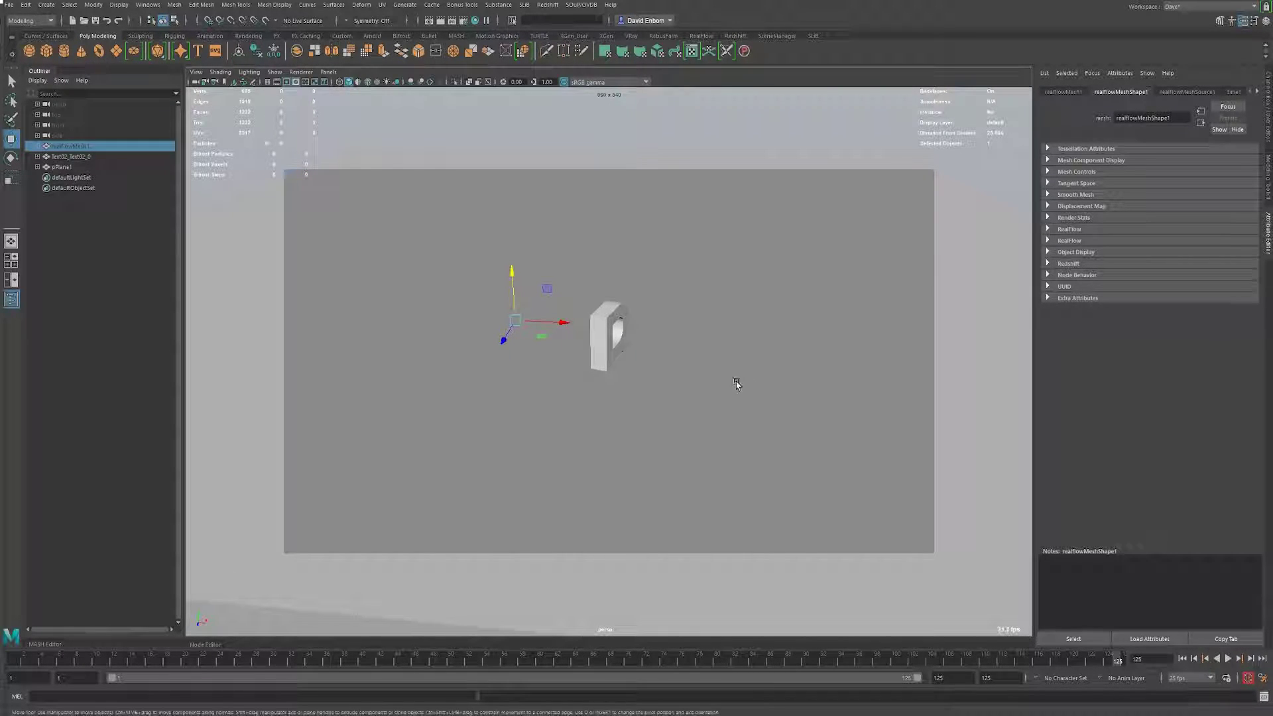
pyautogui.hotkey('alt', 'v')
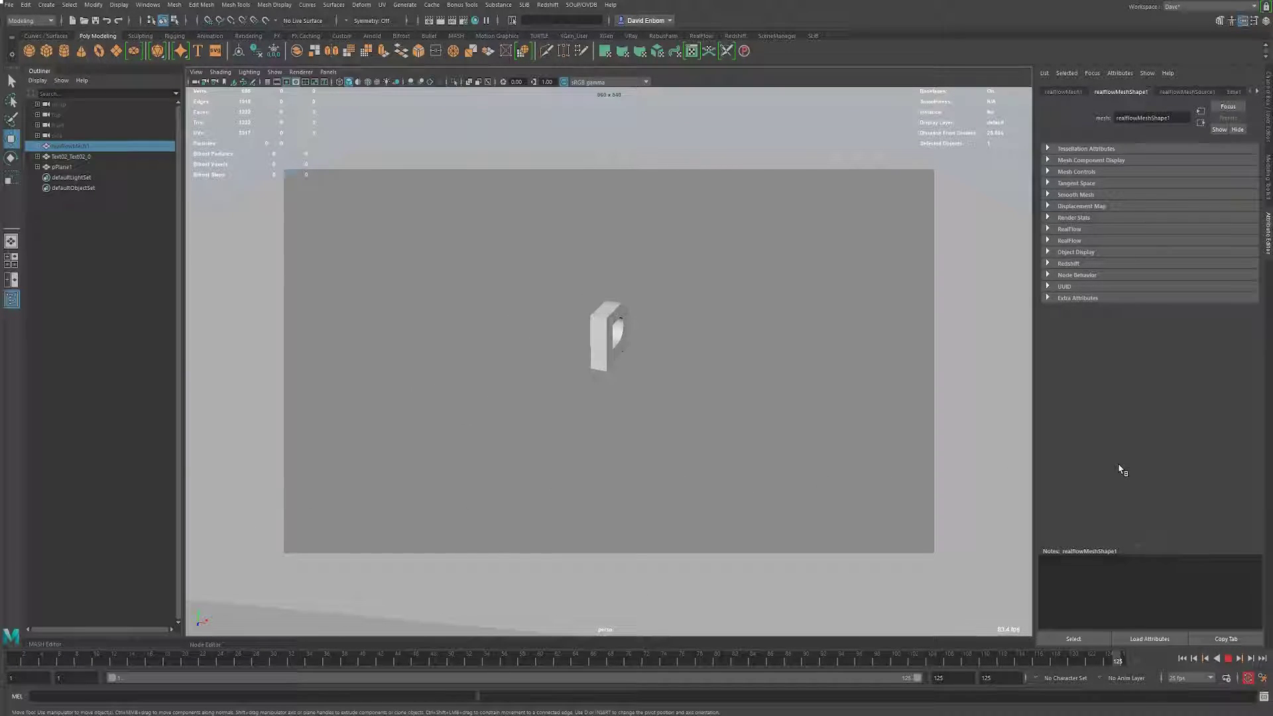
pyautogui.hotkey('alt', 'v')
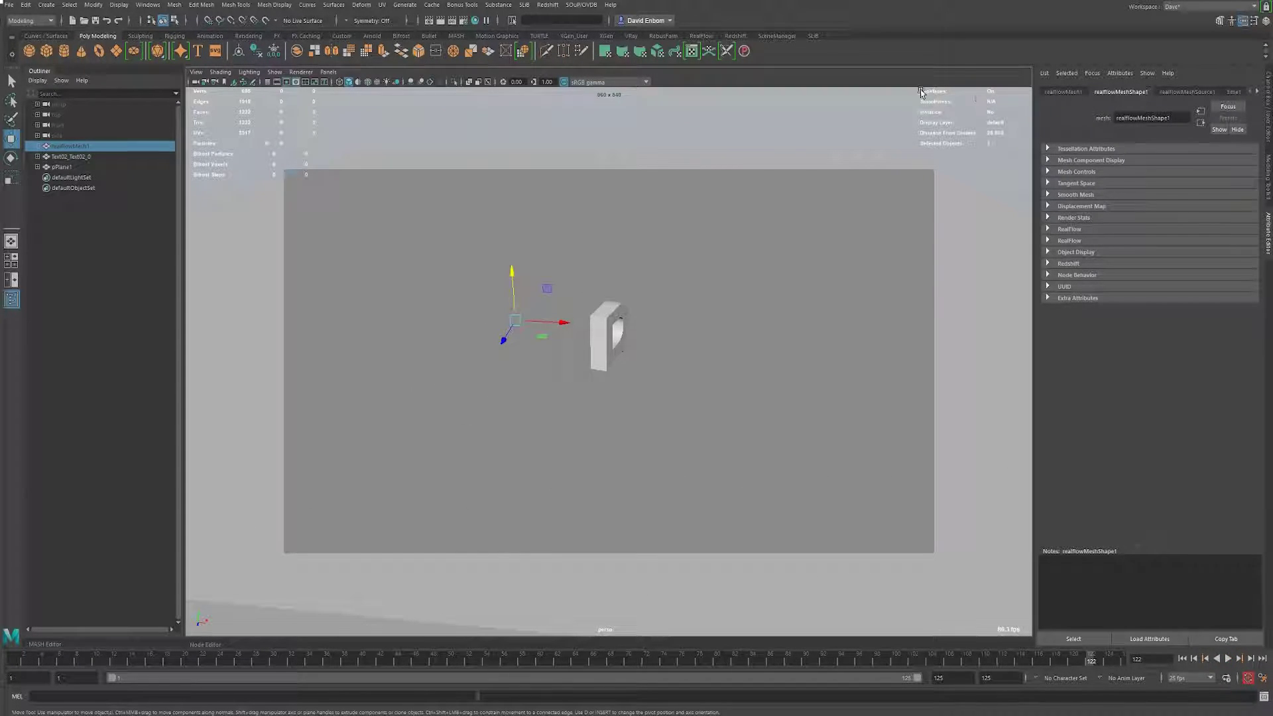
# Create a camera from the current view and name it renderCam.
pyautogui.click(196, 71)
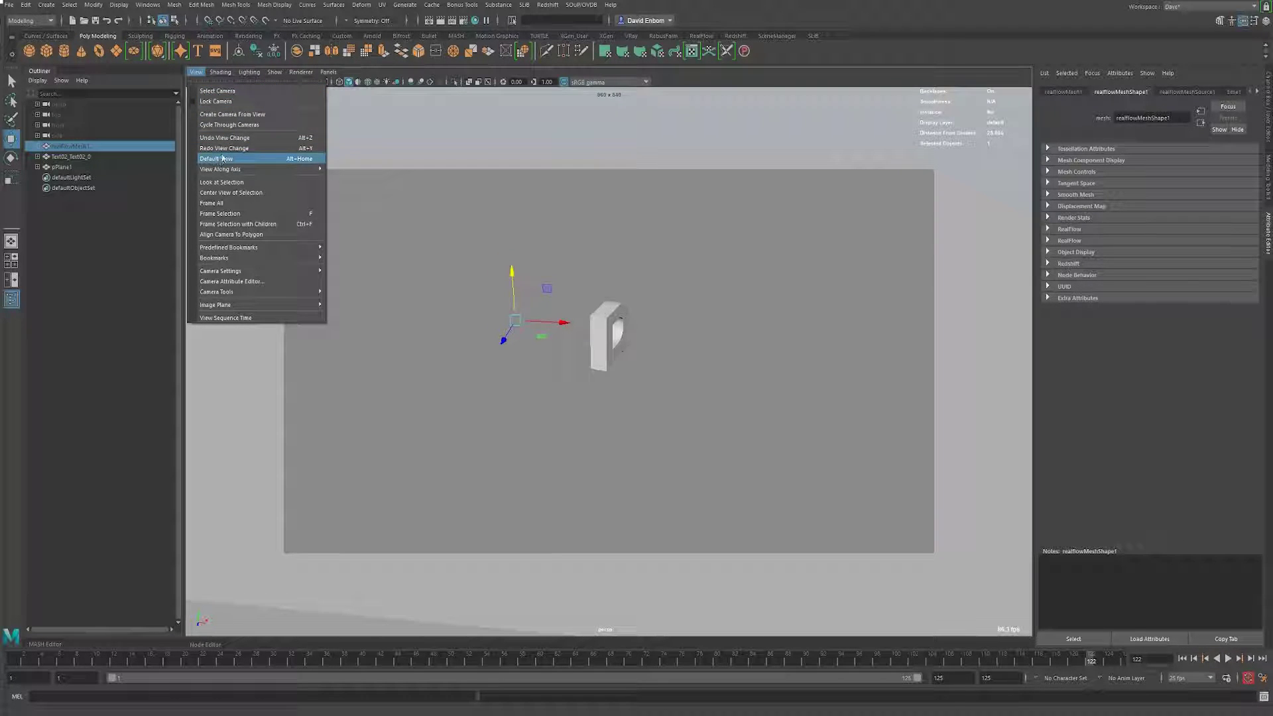
pyautogui.click(247, 115)
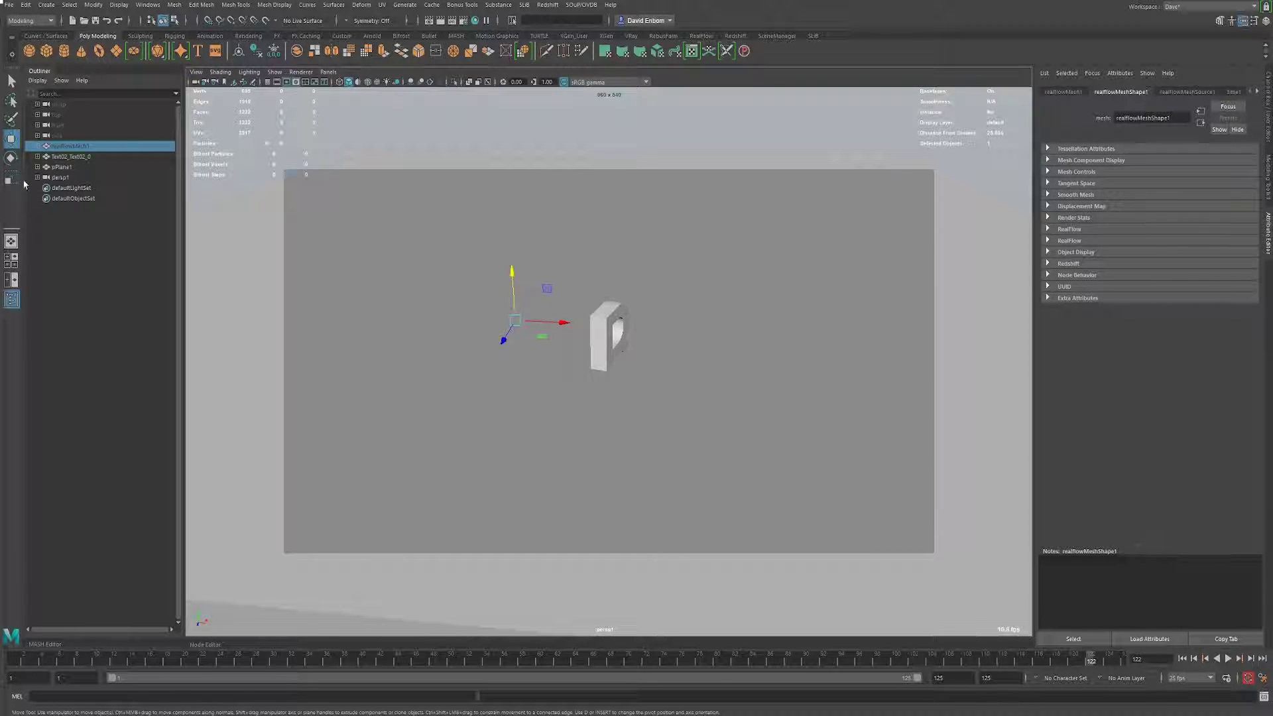
pyautogui.write('renderCam')
pyautogui.press('Return')
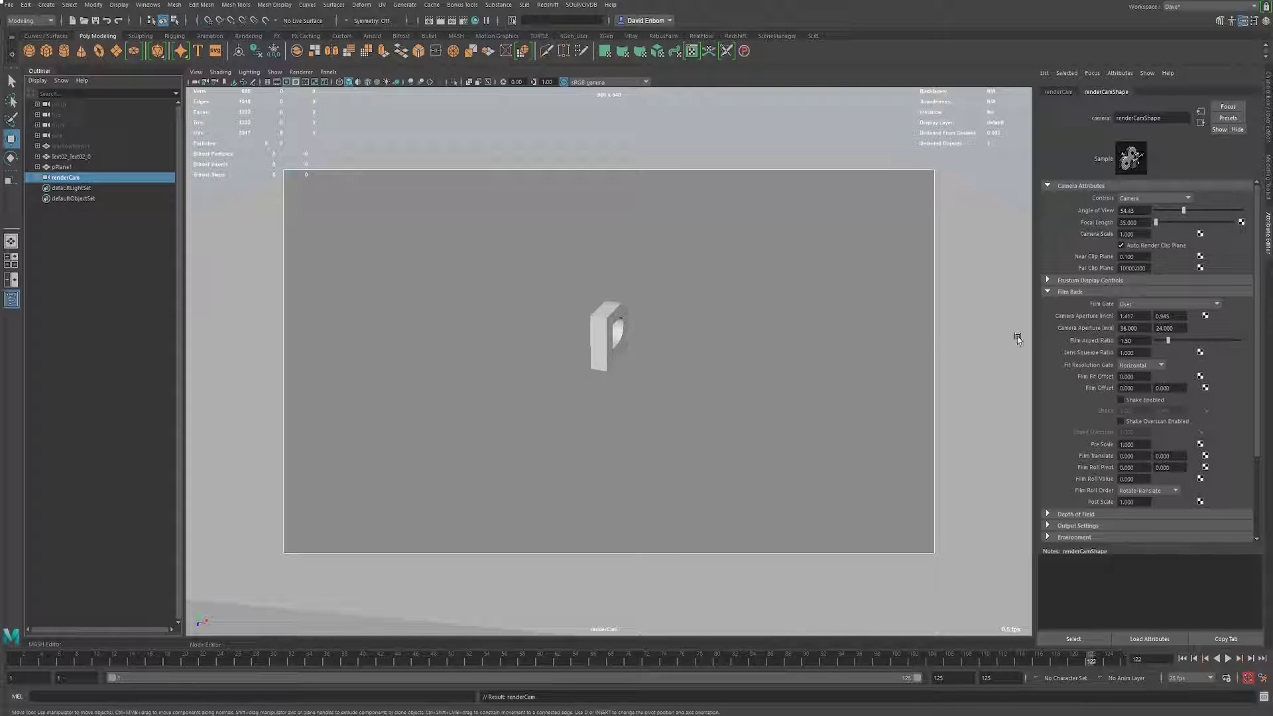
# Set renderCam's focal length to 50 and adjust its framing of the letter.
pyautogui.click(1145, 222)
pyautogui.write('50')
pyautogui.press('Return')
pyautogui.keyDown('alt'); pyautogui.moveTo(593, 435); pyautogui.dragTo(591, 426); pyautogui.keyUp('alt')
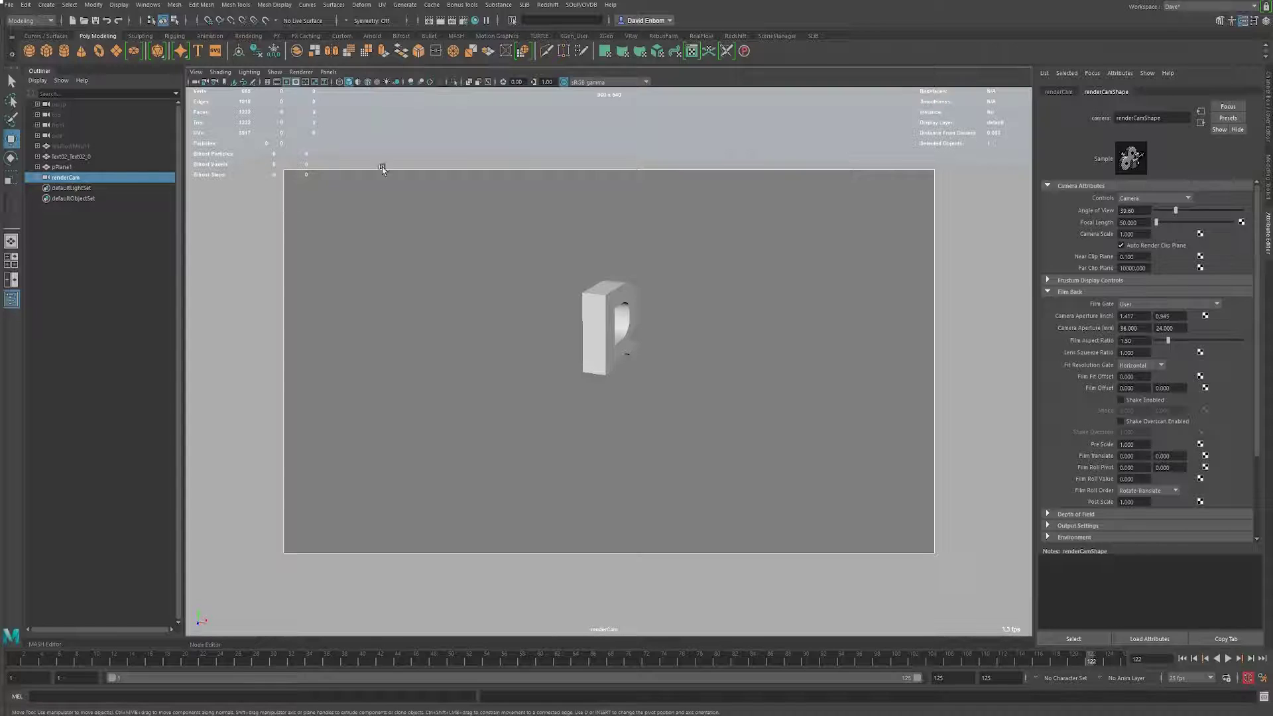
# Animate renderCam between the start and end of the timeline, reframing the letter for the end position.
pyautogui.click(16, 659)
pyautogui.click(1229, 659)
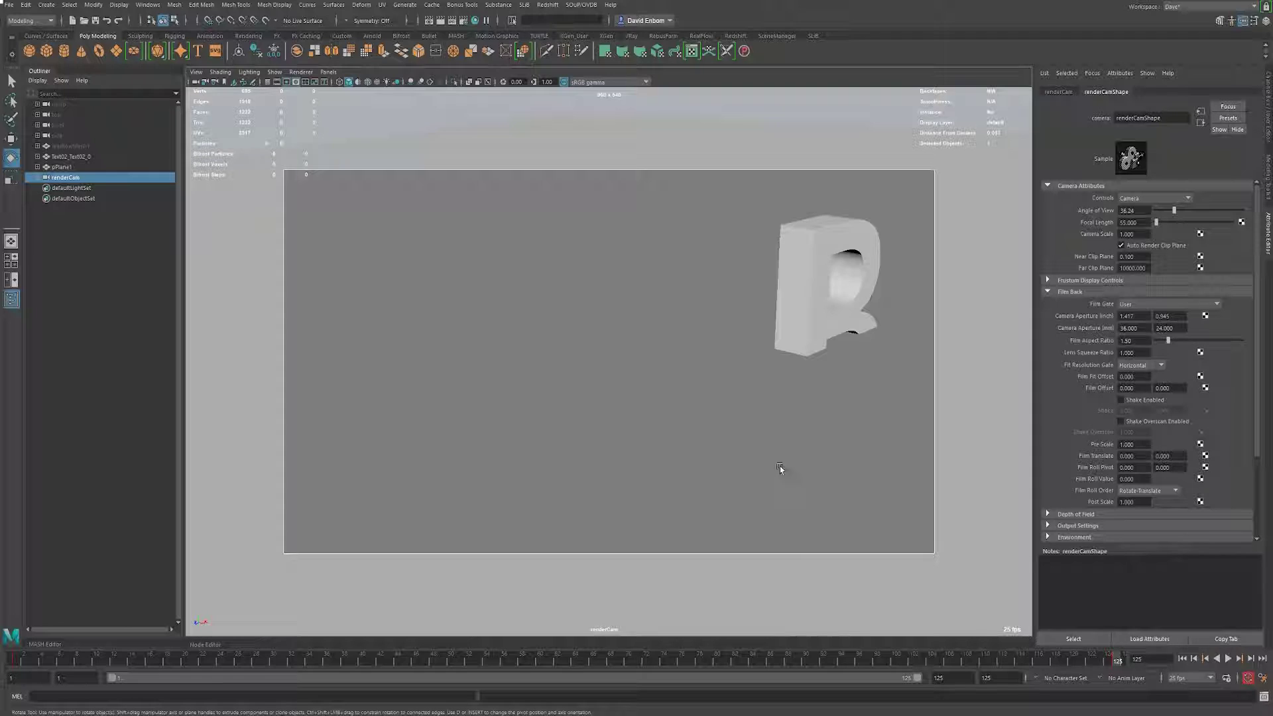
pyautogui.keyDown('alt'); pyautogui.moveTo(927, 440); pyautogui.dragTo(868, 447); pyautogui.keyUp('alt')
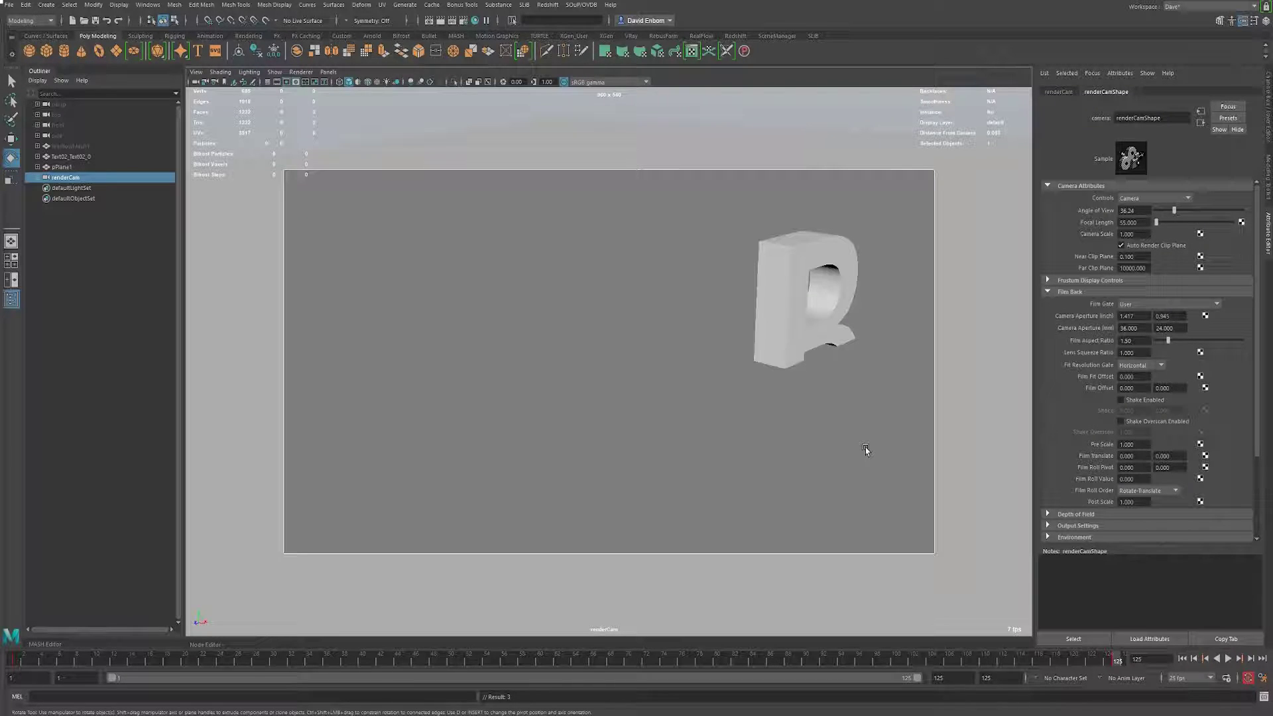
# Play the animation through renderCam from the first frame to check the camera move.
pyautogui.click(1195, 659)
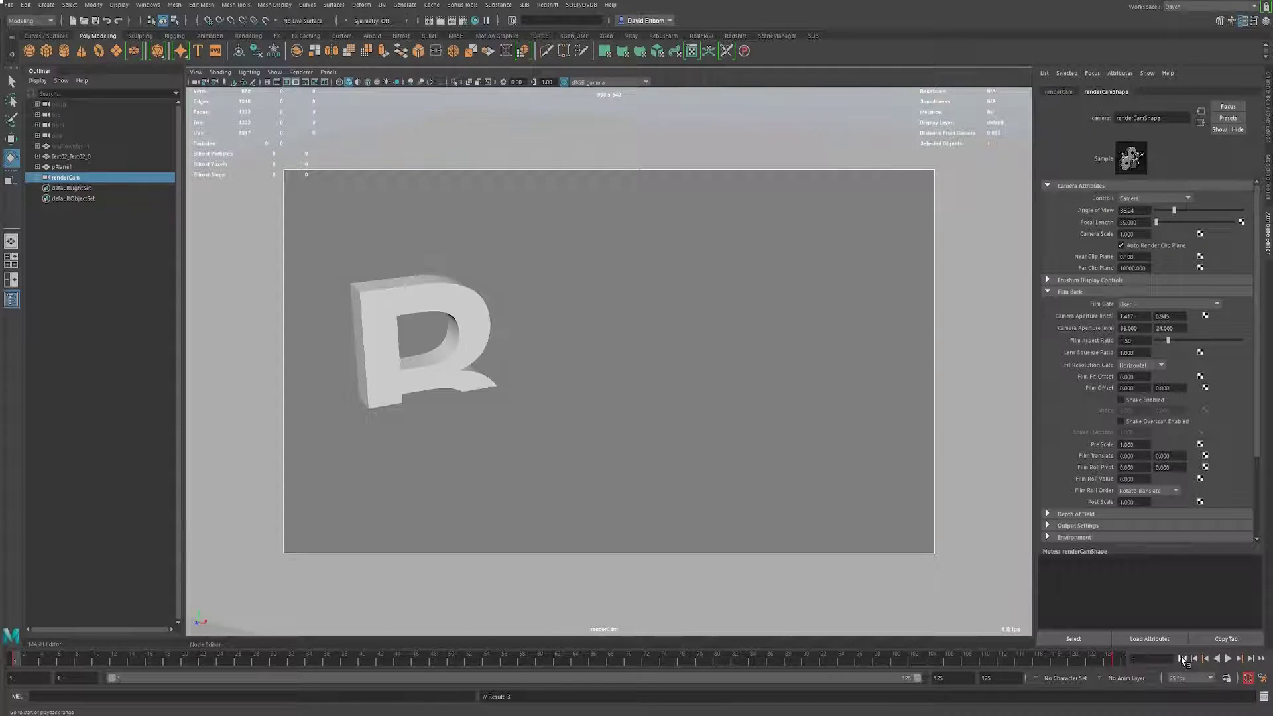
pyautogui.click(1228, 658)
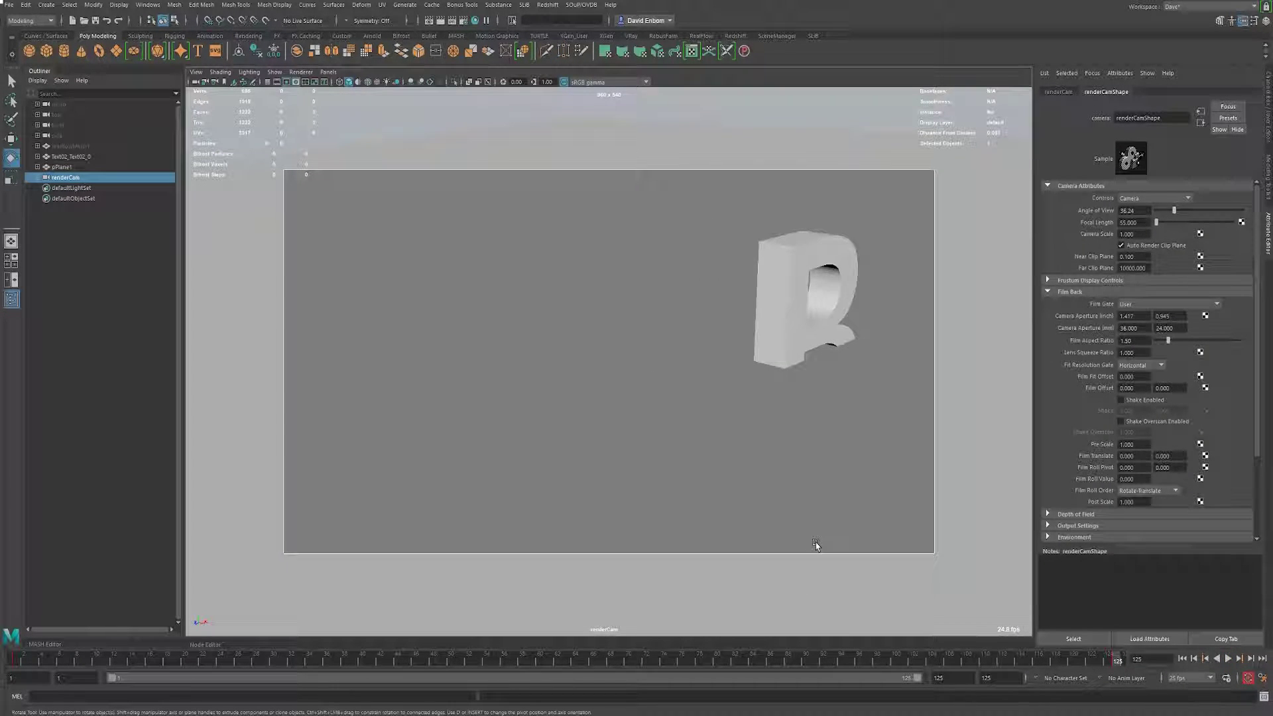
pyautogui.click(1182, 658)
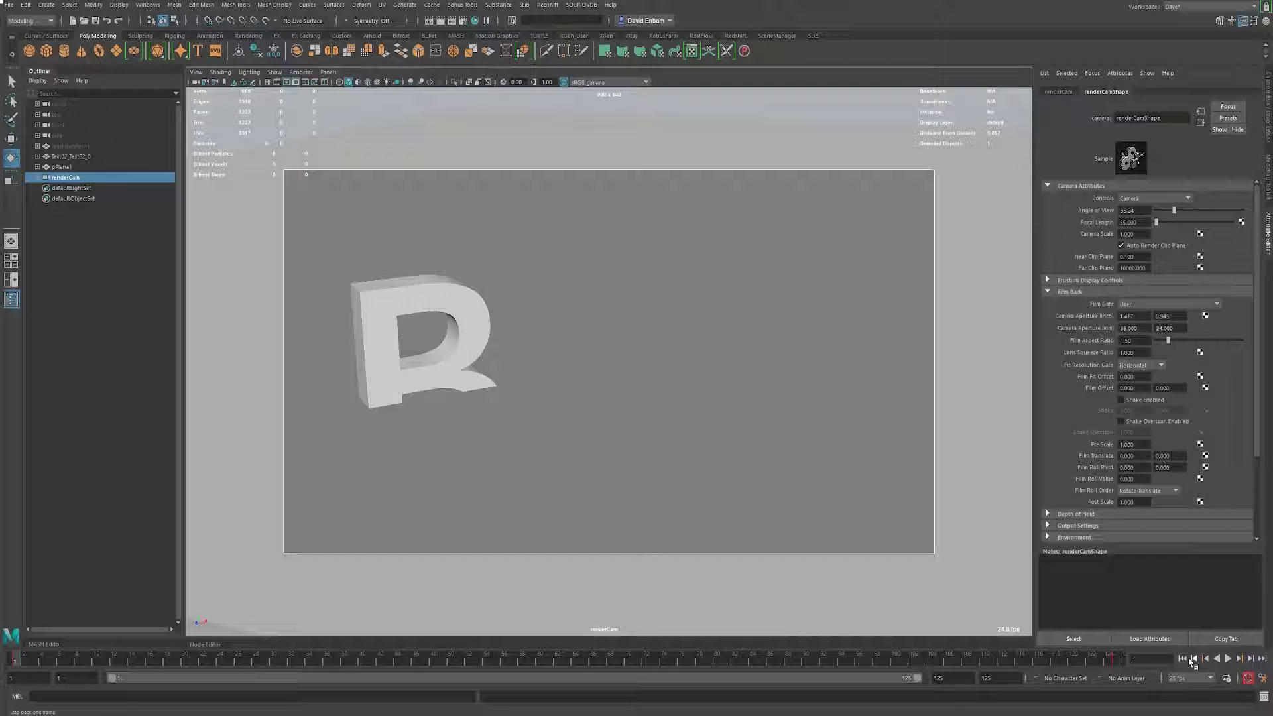
pyautogui.click(1228, 658)
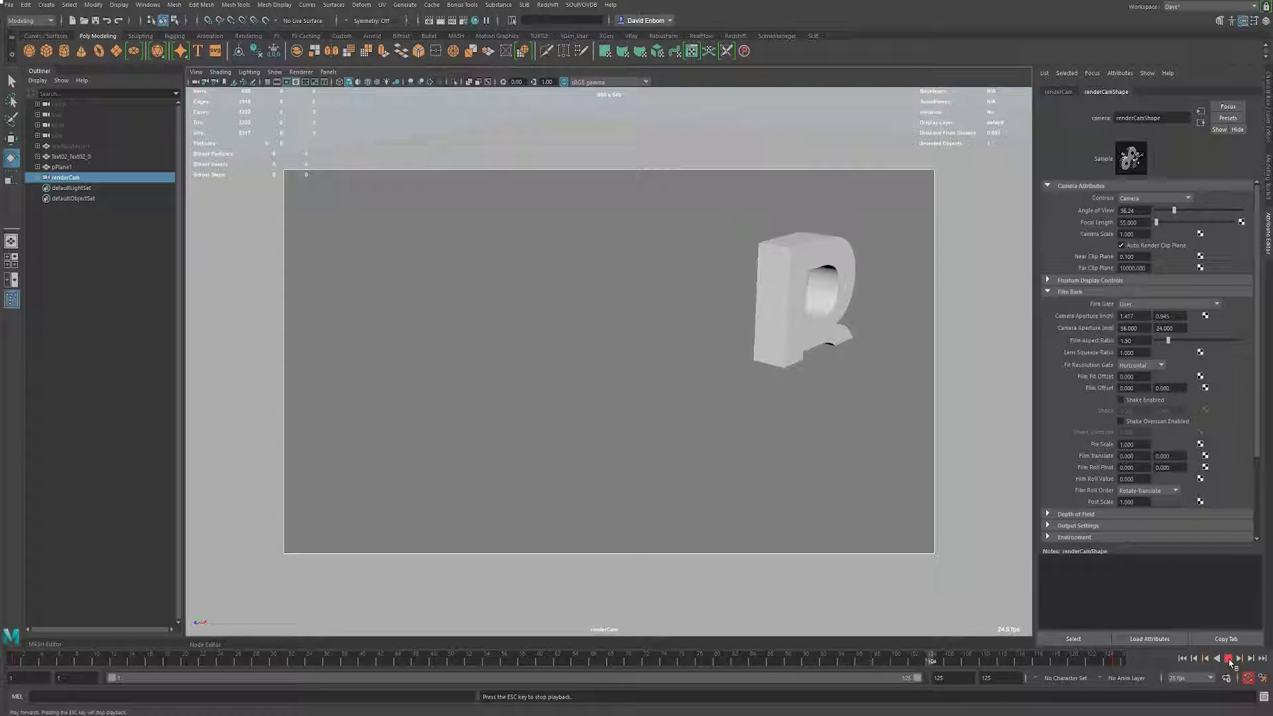
# Move renderCam's end keyframe to about frame 100 and scrub the timeline to check the timing.
pyautogui.click(971, 663)
pyautogui.moveTo(971, 667); pyautogui.dragTo(892, 663)
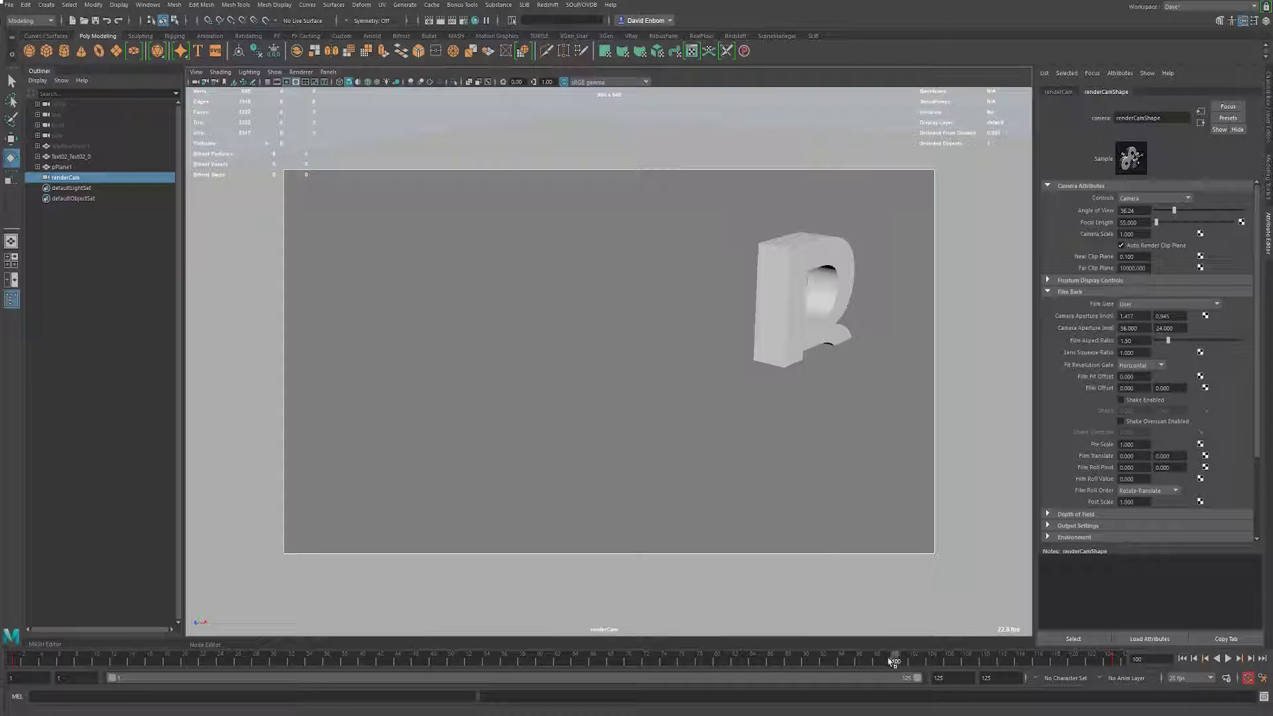
pyautogui.keyDown('shift'); pyautogui.click(1109, 661); pyautogui.keyUp('shift')
pyautogui.moveTo(1109, 661); pyautogui.dragTo(889, 668)
pyautogui.moveTo(194, 658); pyautogui.dragTo(583, 652)
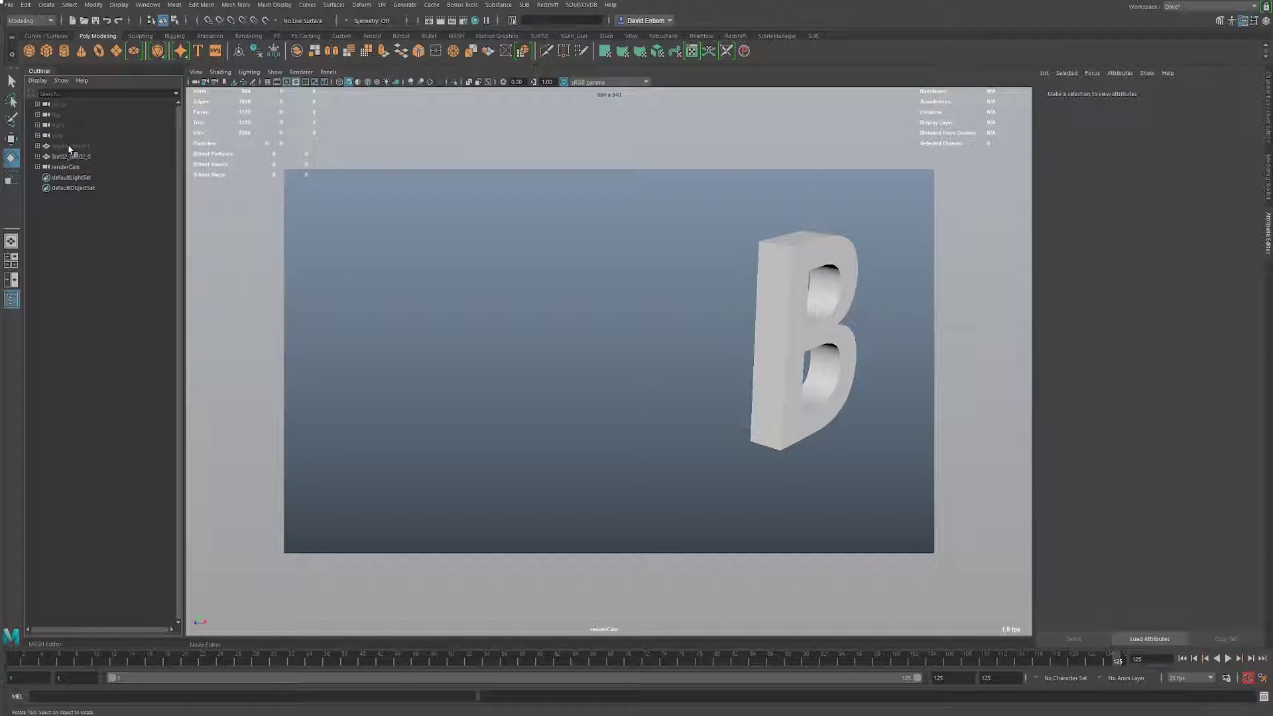
# Unhide the realflowMesh1 water mesh in the renderCam view.
pyautogui.click(69, 147)
pyautogui.press('h')
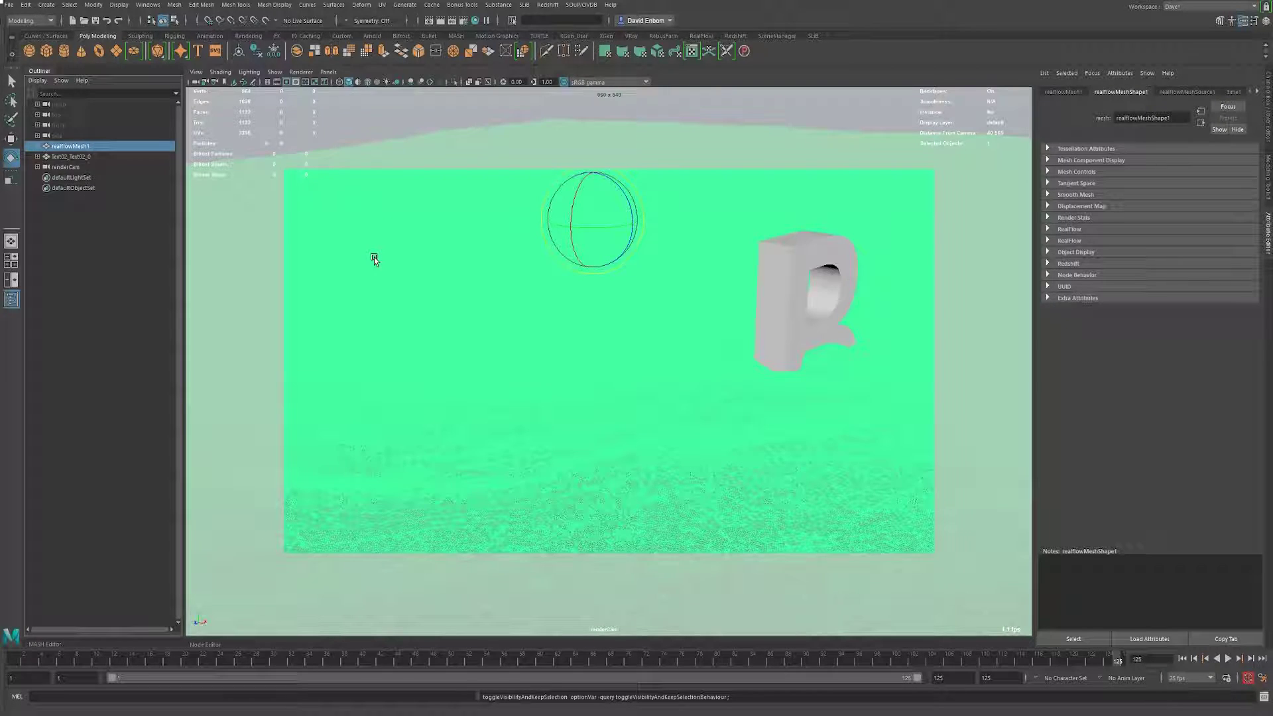
# Turn off selection highlighting in the renderCam view.
pyautogui.click(276, 72)
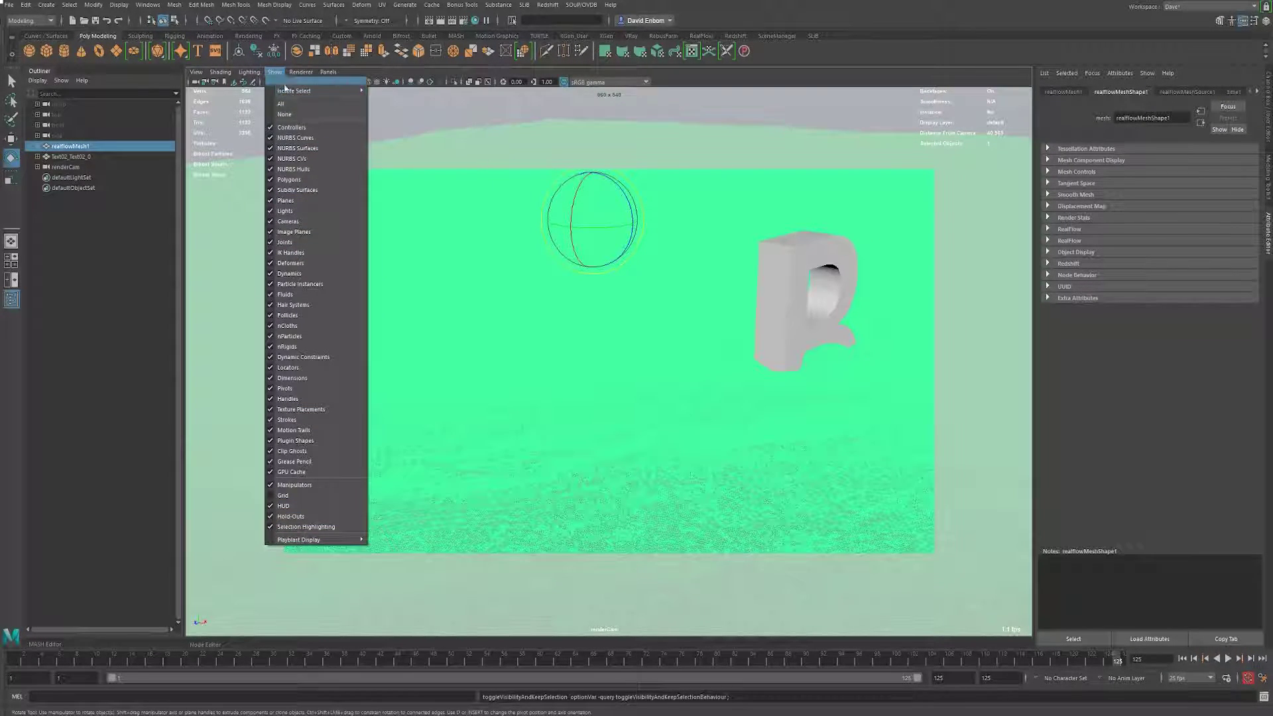
pyautogui.click(312, 526)
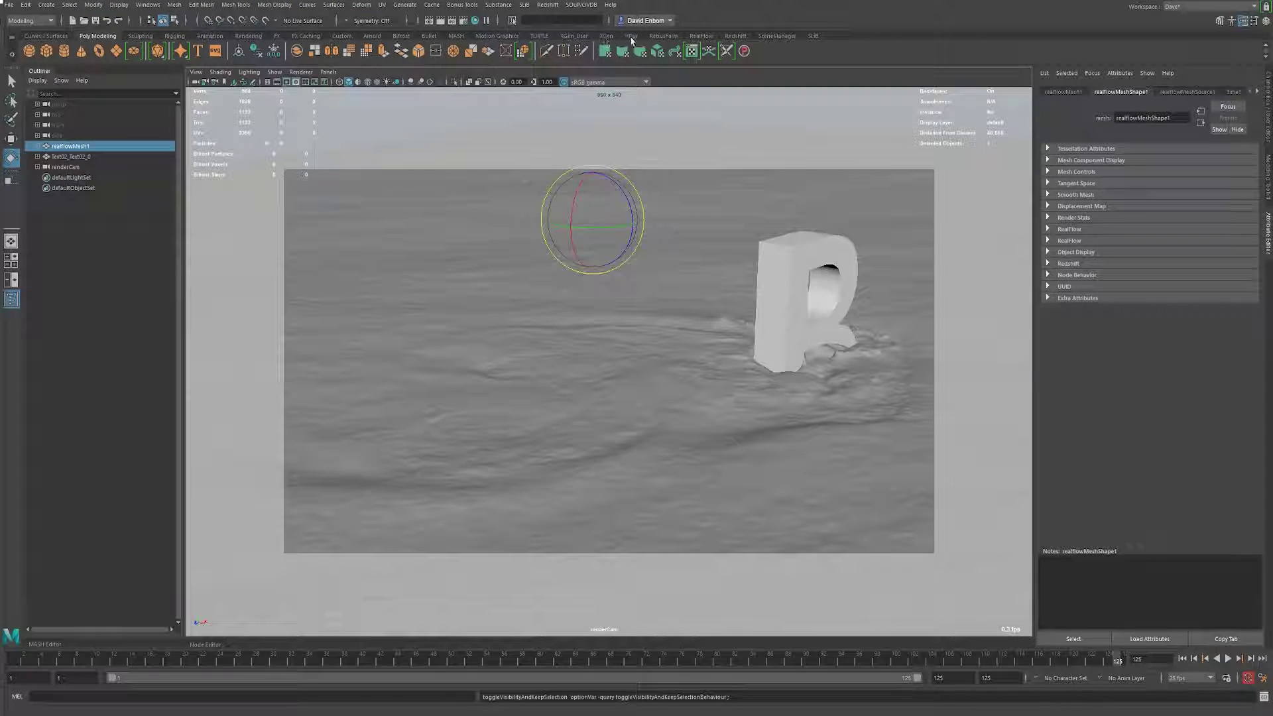
# Add a Redshift physical sun and sky to the scene and rotate the sun direction light to angle it across the water.
pyautogui.click(736, 36)
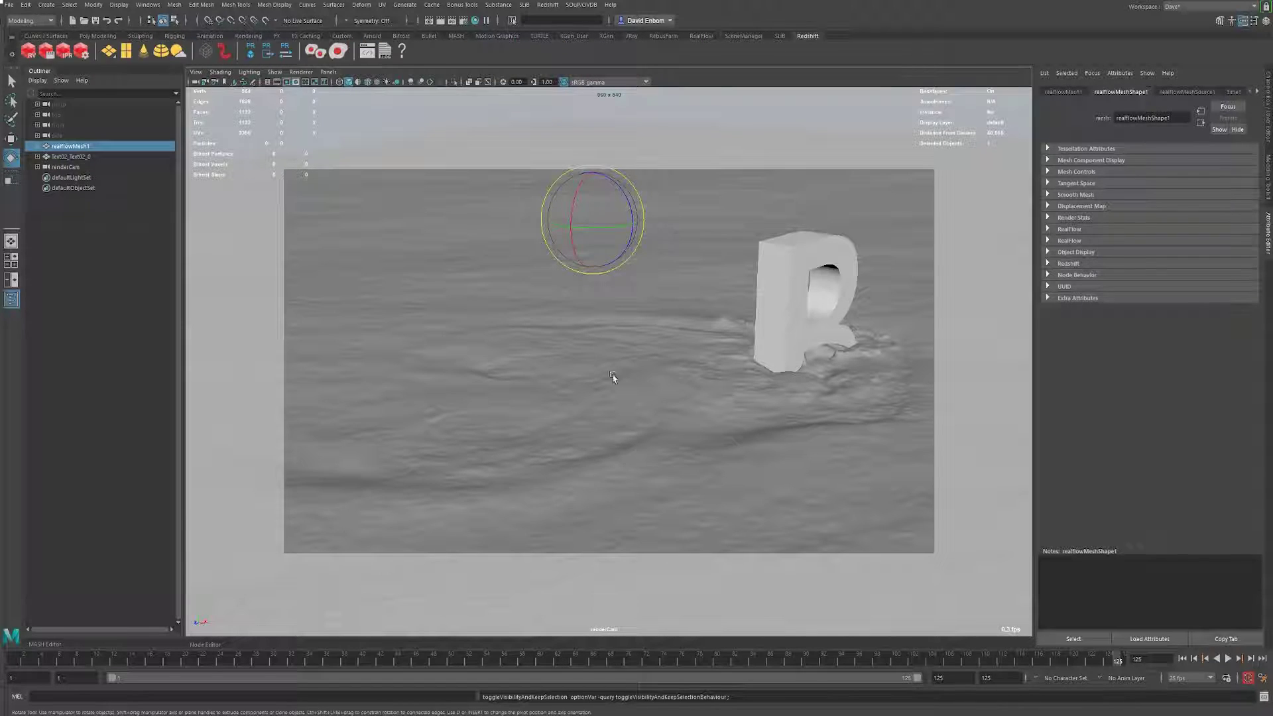
pyautogui.click(177, 53)
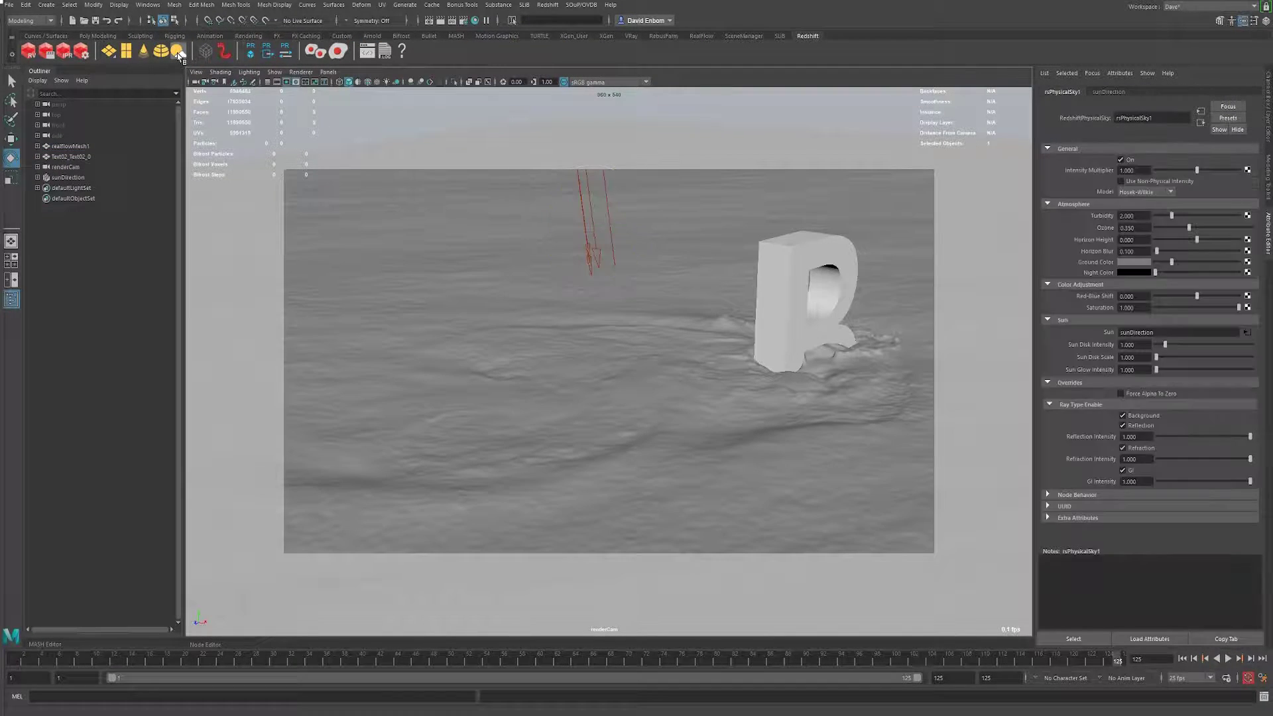
pyautogui.click(587, 243)
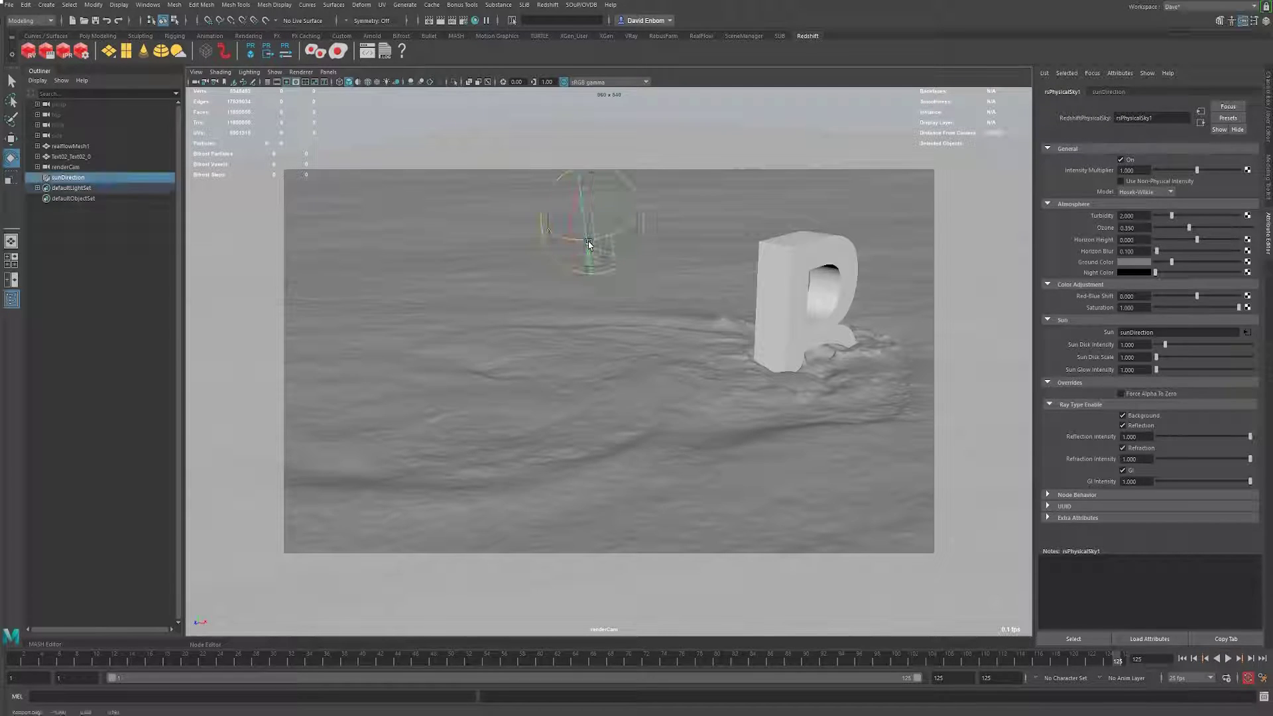
pyautogui.moveTo(613, 213); pyautogui.dragTo(582, 219, button='right')
pyautogui.moveTo(619, 229)
pyautogui.mouseDown()
pyautogui.moveTo(584, 222)
pyautogui.moveTo(617, 212)
pyautogui.moveTo(617, 236)
pyautogui.mouseUp()
pyautogui.hotkey('ctrl', 'z')
pyautogui.moveTo(616, 237); pyautogui.dragTo(575, 226, button='right')
pyautogui.moveTo(575, 226); pyautogui.dragTo(563, 221)
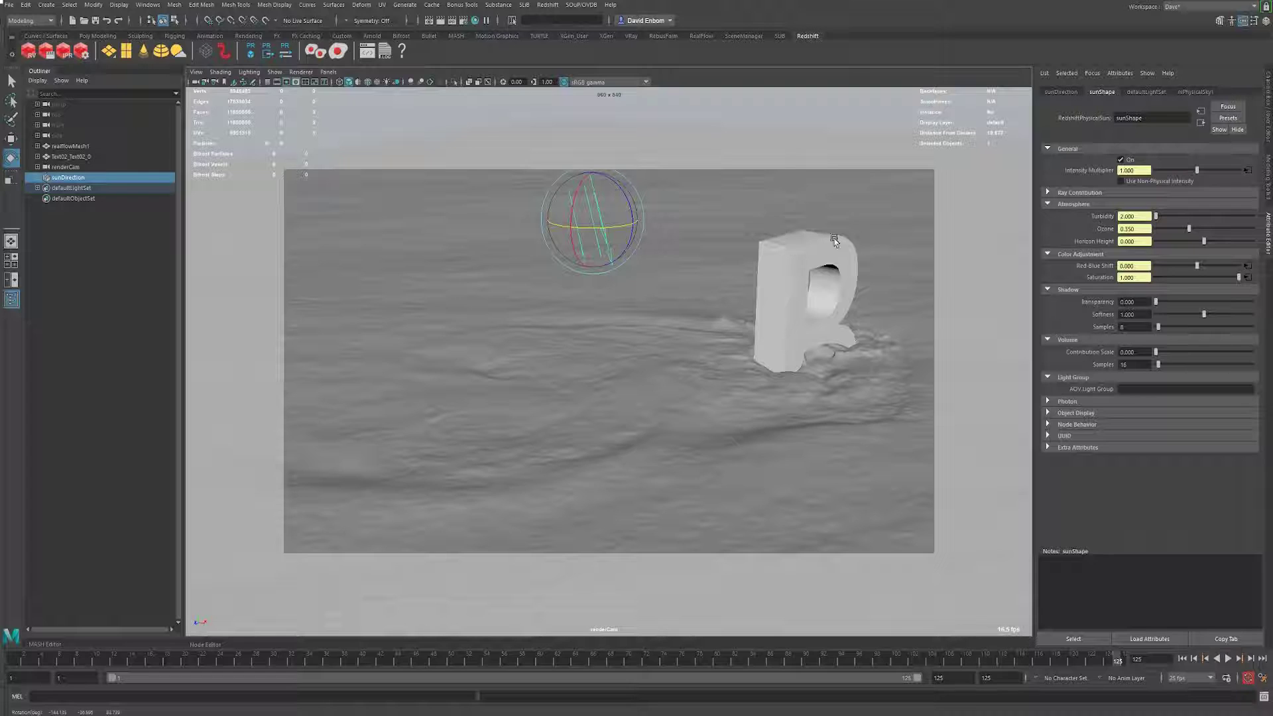
# Assign a new RedshiftMaterial to the realflowMesh1 water mesh.
pyautogui.click(71, 146)
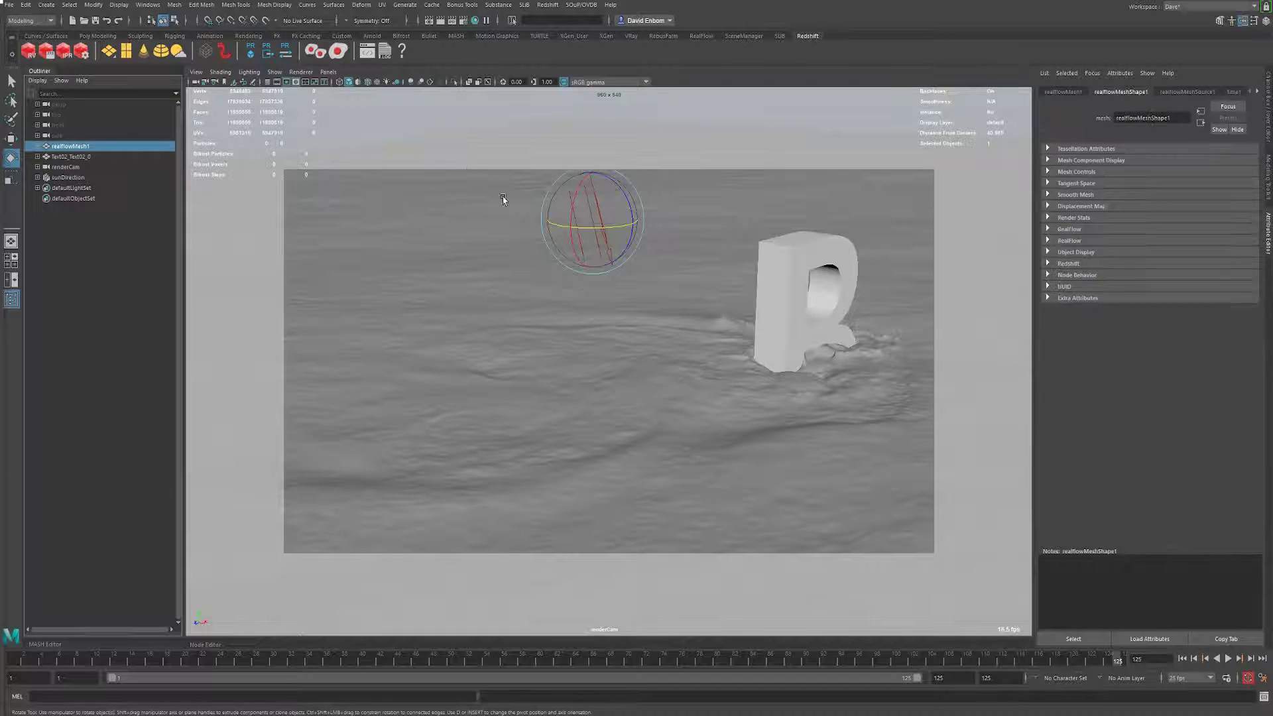
pyautogui.rightClick(657, 250)
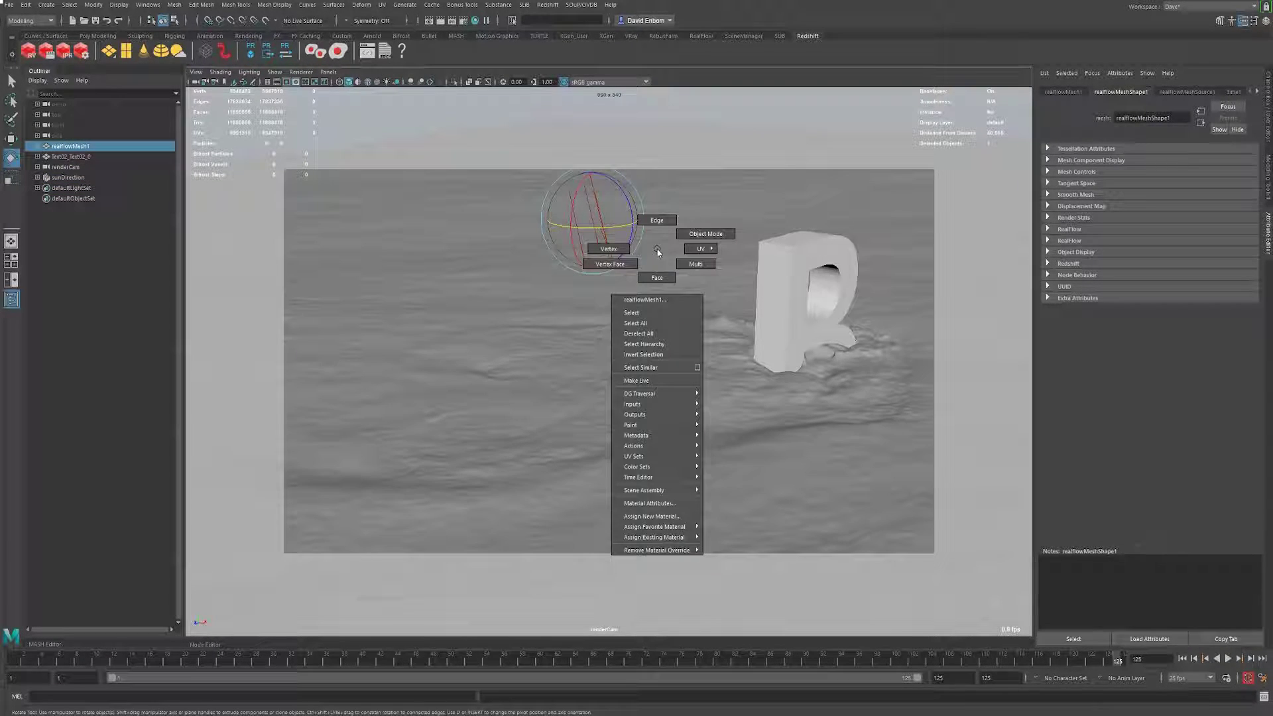
pyautogui.click(661, 518)
pyautogui.click(473, 276)
pyautogui.click(569, 289)
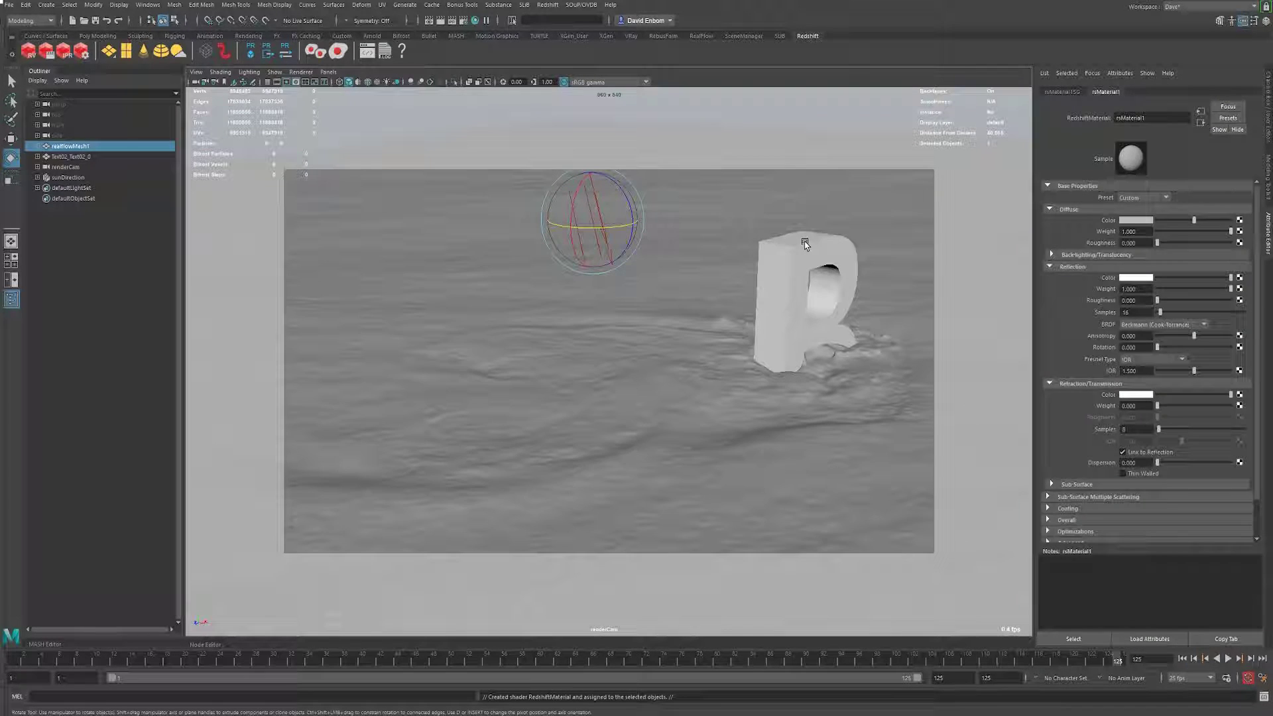
# Apply the Water preset to the water mesh's Redshift material.
pyautogui.click(1143, 198)
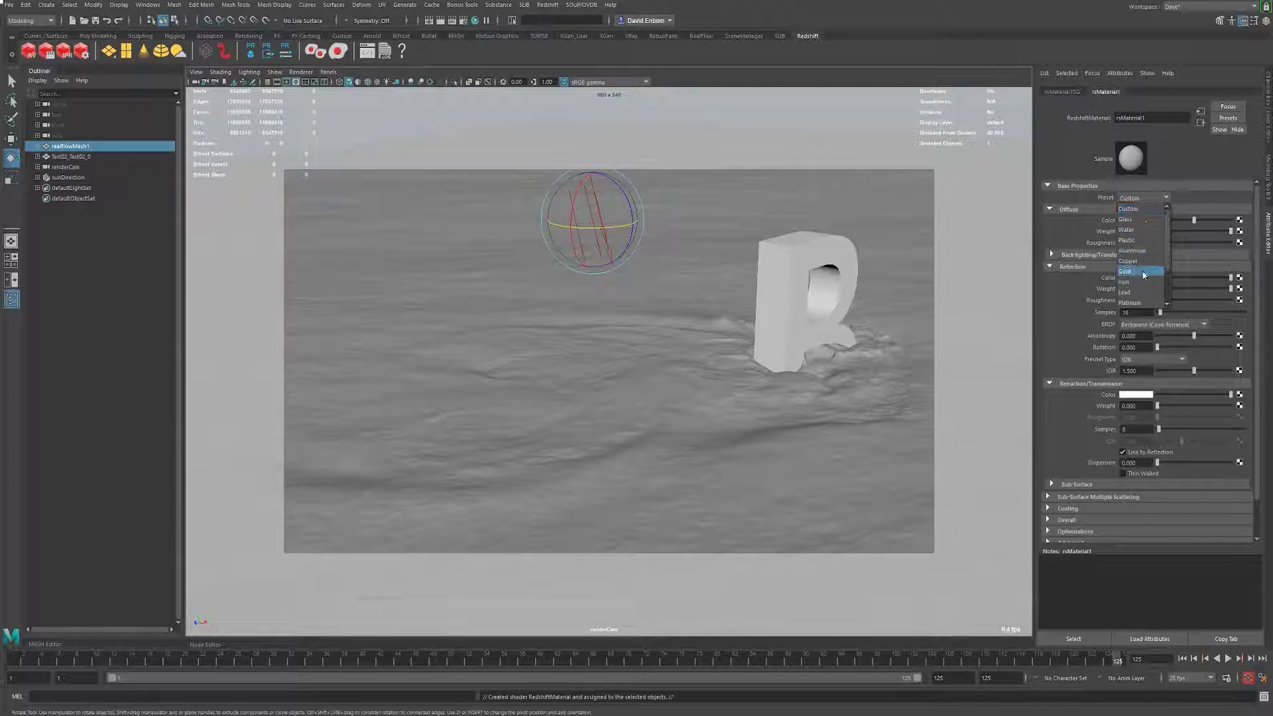
pyautogui.scroll(5, 1135, 296)
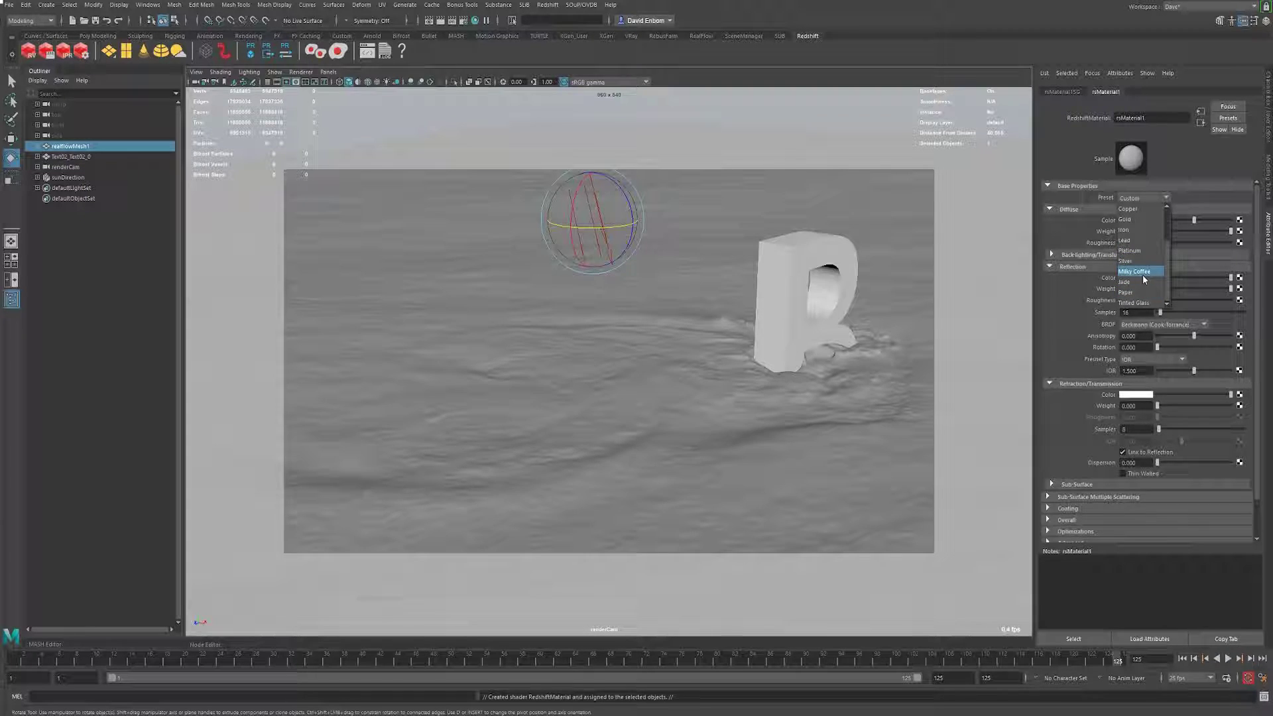
pyautogui.click(1126, 230)
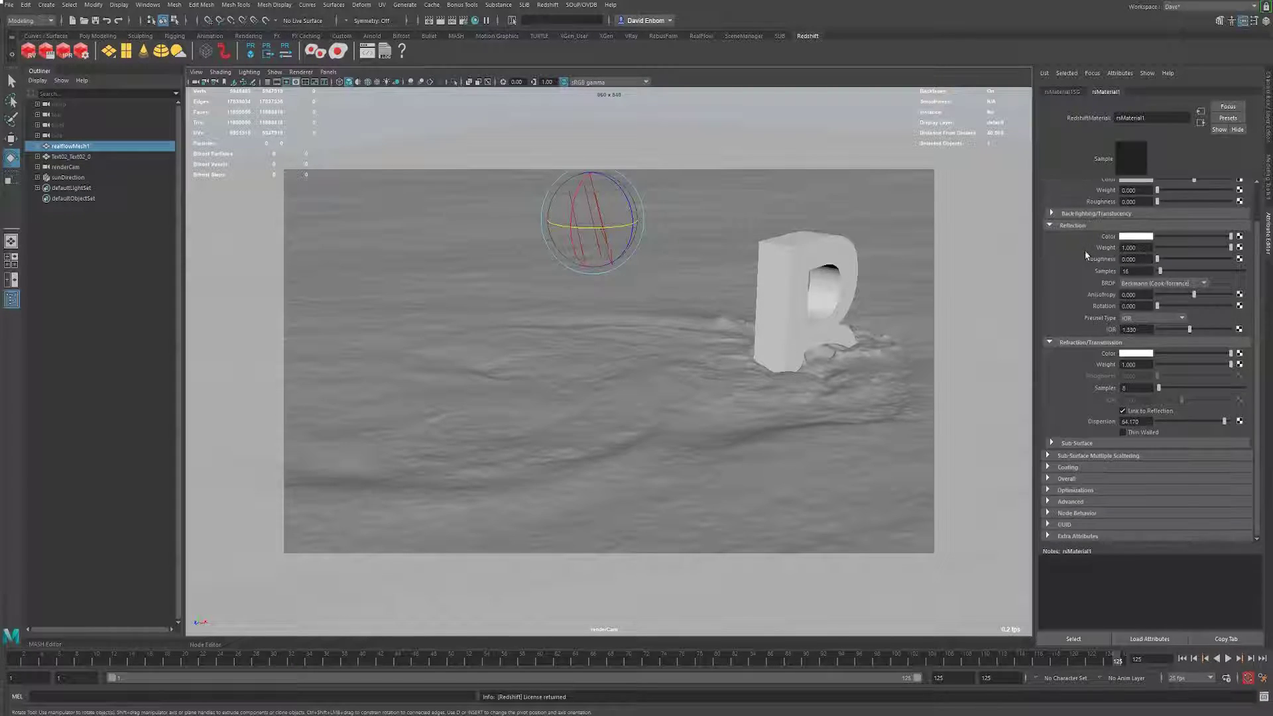
# Set the water material's sub-surface transmittance color to a dark, muted blue-green.
pyautogui.click(1081, 443)
pyautogui.scroll(-2, 1089, 449)
pyautogui.scroll(-3, 1089, 449)
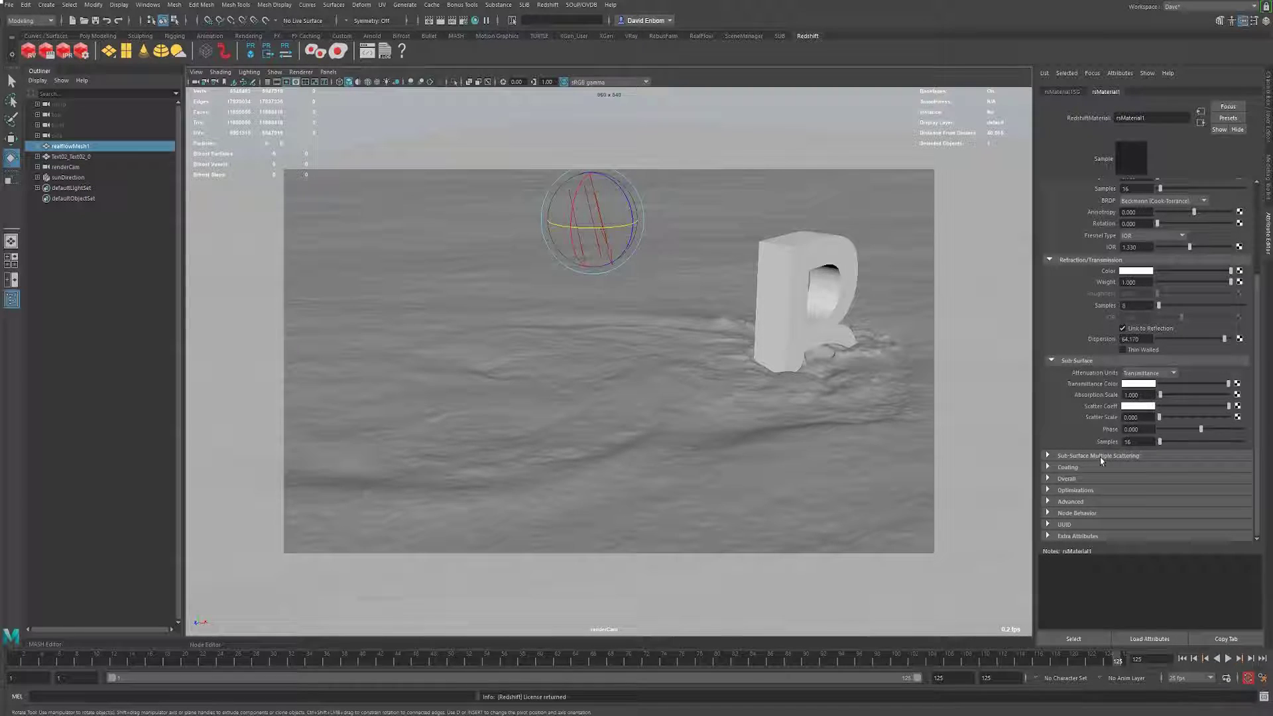
pyautogui.click(1143, 384)
pyautogui.moveTo(1129, 413); pyautogui.dragTo(1123, 413)
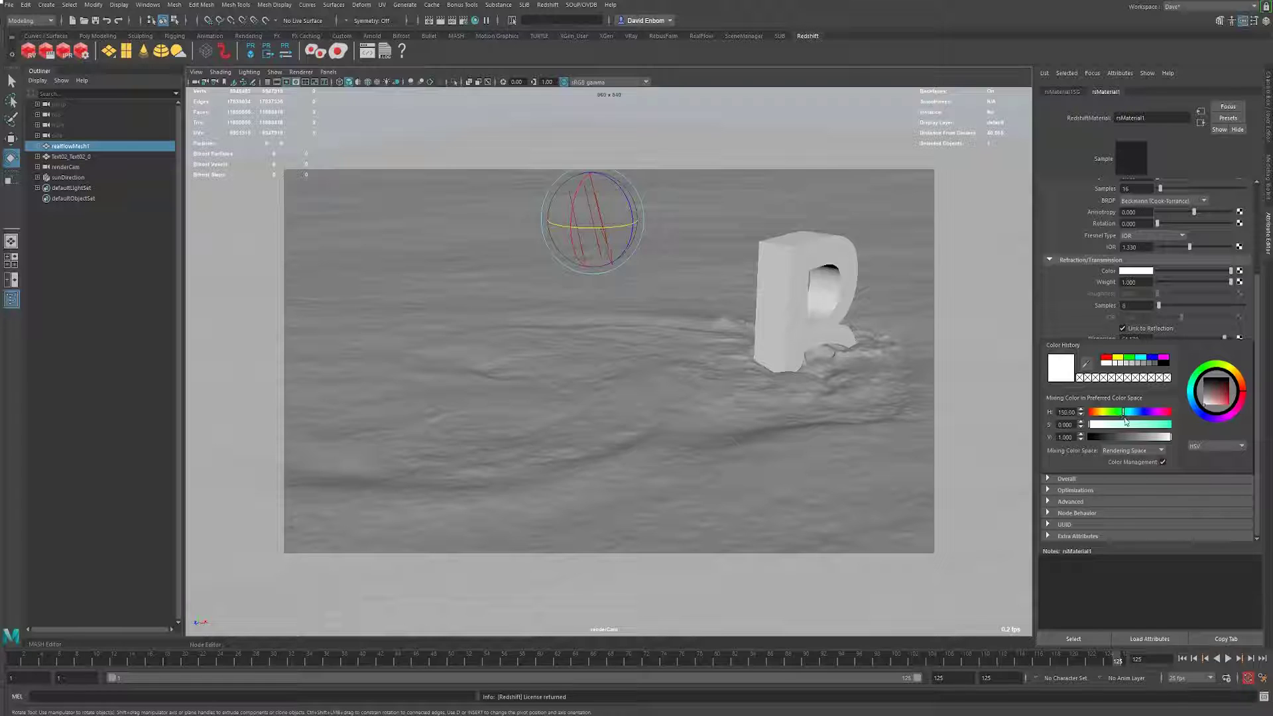
pyautogui.click(1137, 424)
pyautogui.click(1130, 438)
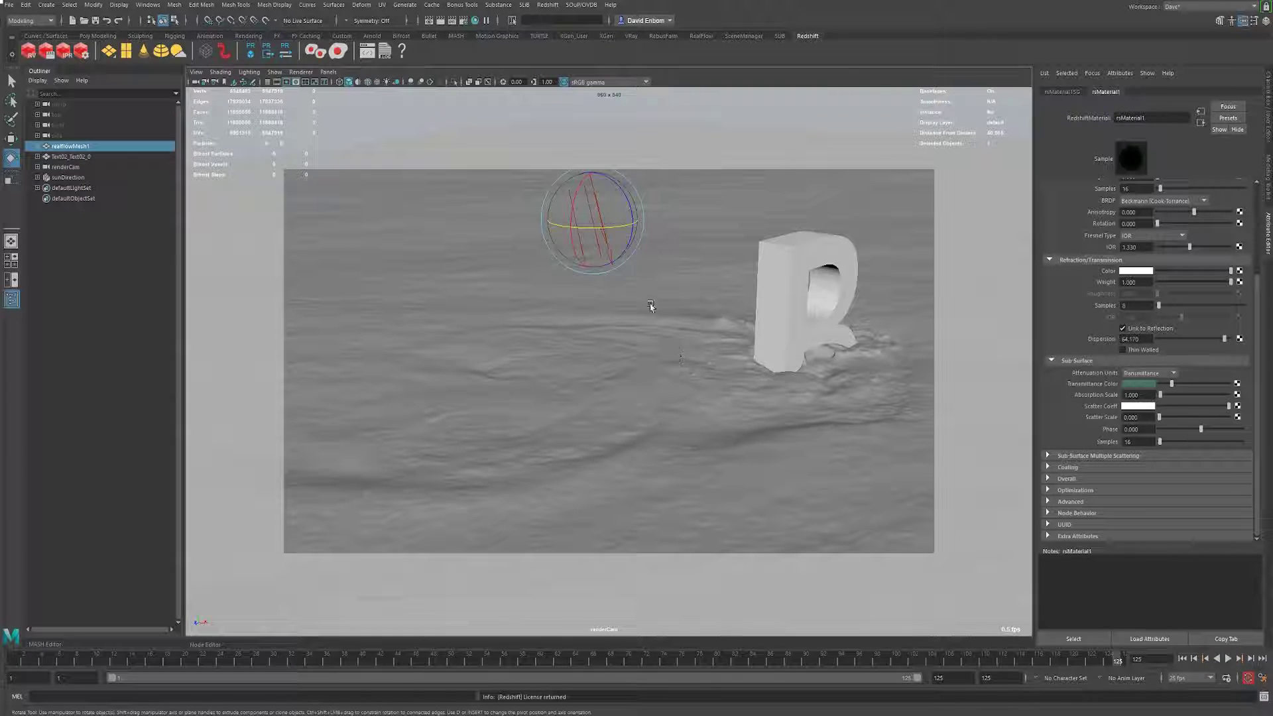
# Start an IPR render of the scene and set the primary GI engine to Brute Force, keeping the secondary engine at None.
pyautogui.click(446, 22)
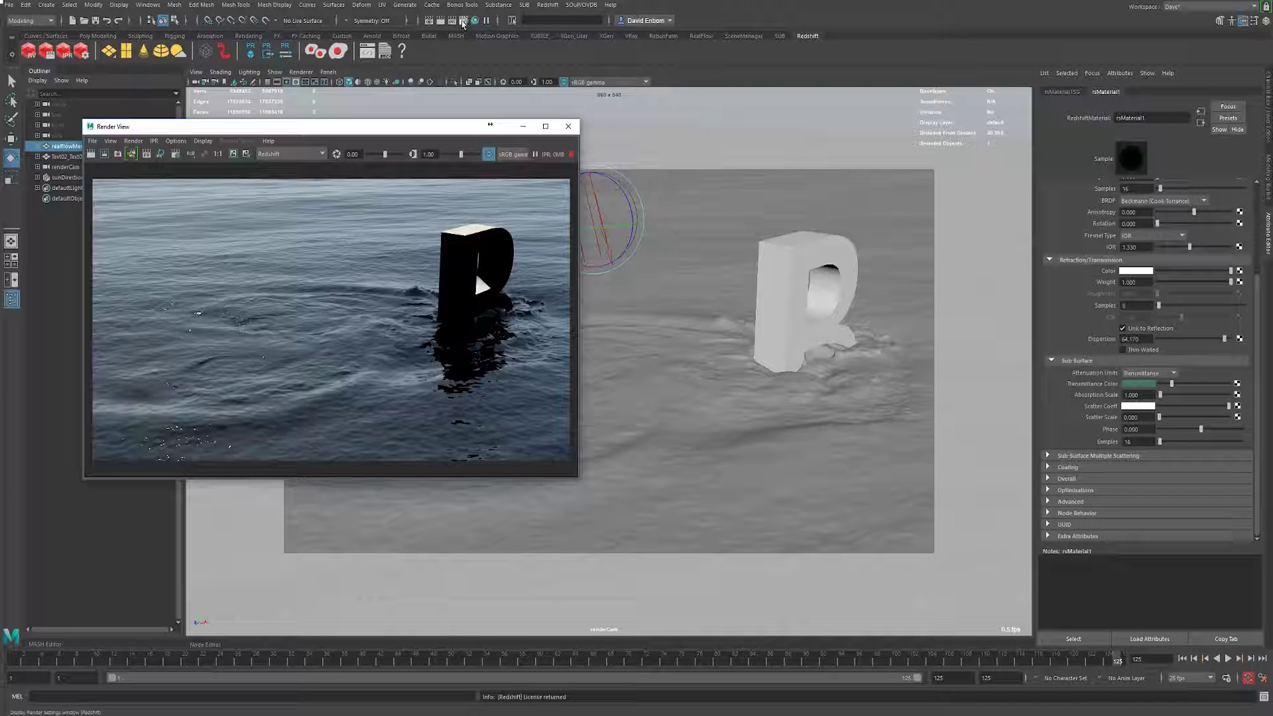
pyautogui.click(463, 23)
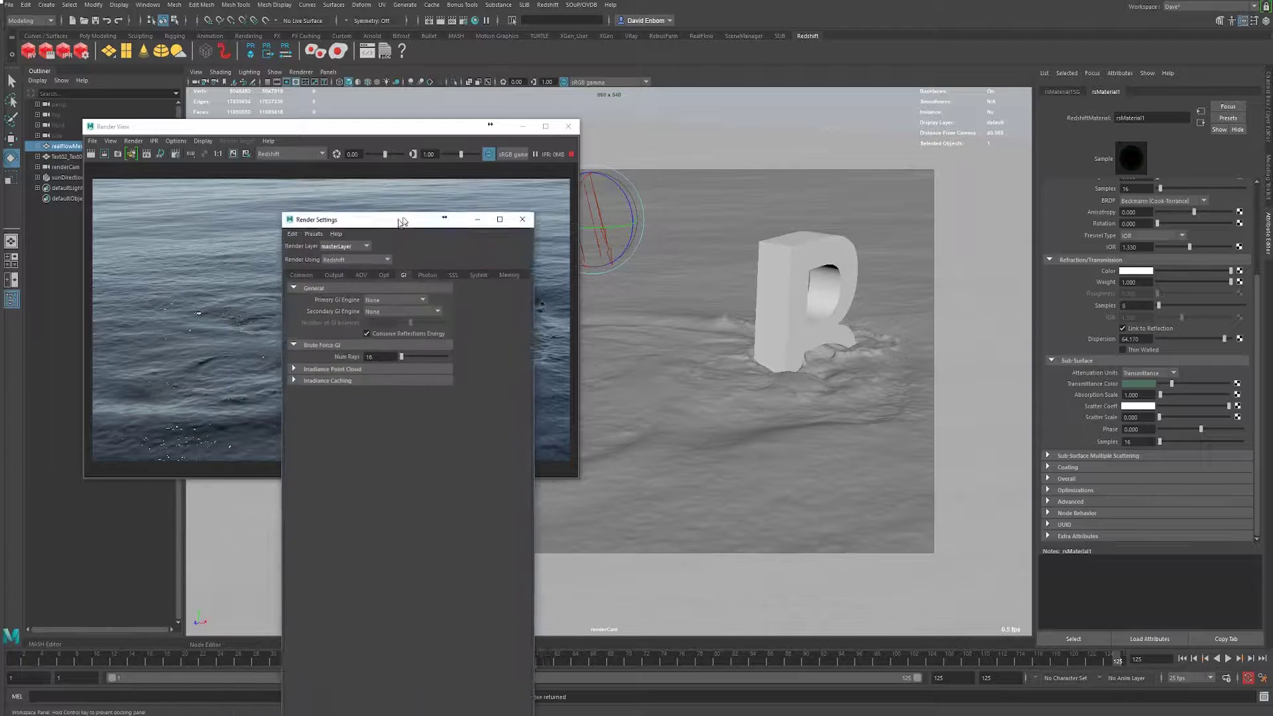
pyautogui.click(304, 114)
pyautogui.click(303, 157)
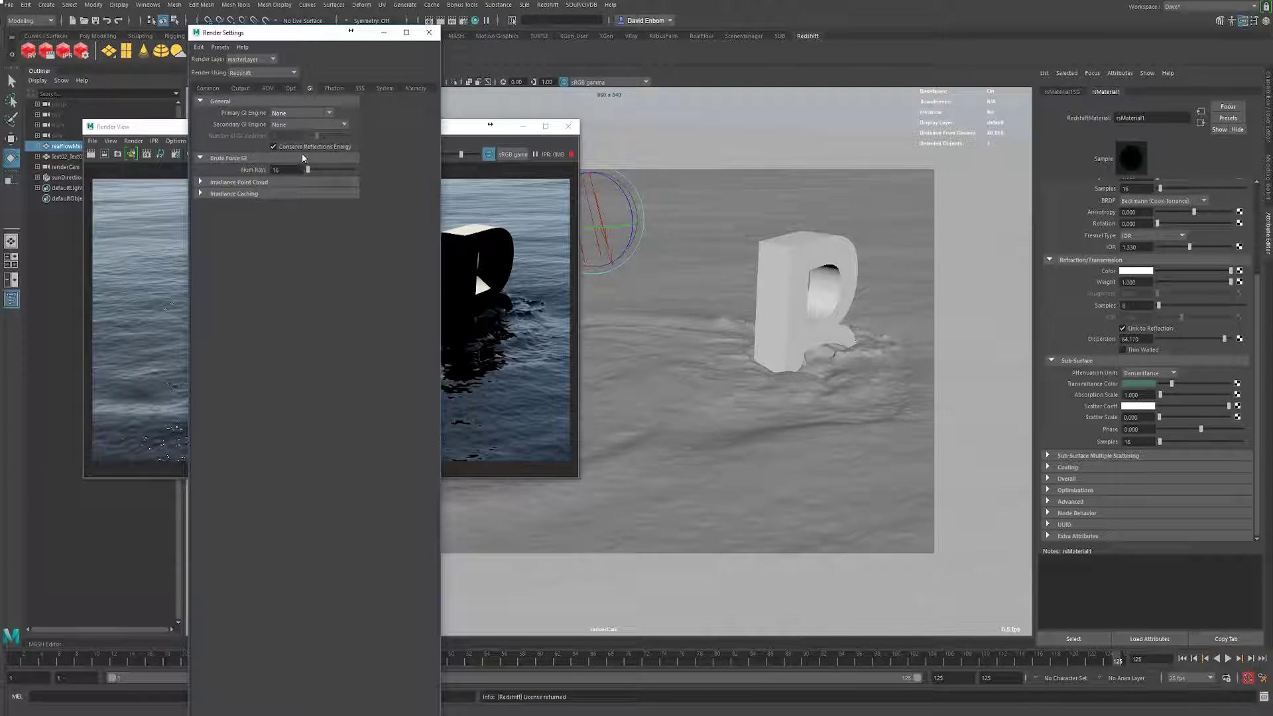
pyautogui.click(302, 114)
pyautogui.click(295, 154)
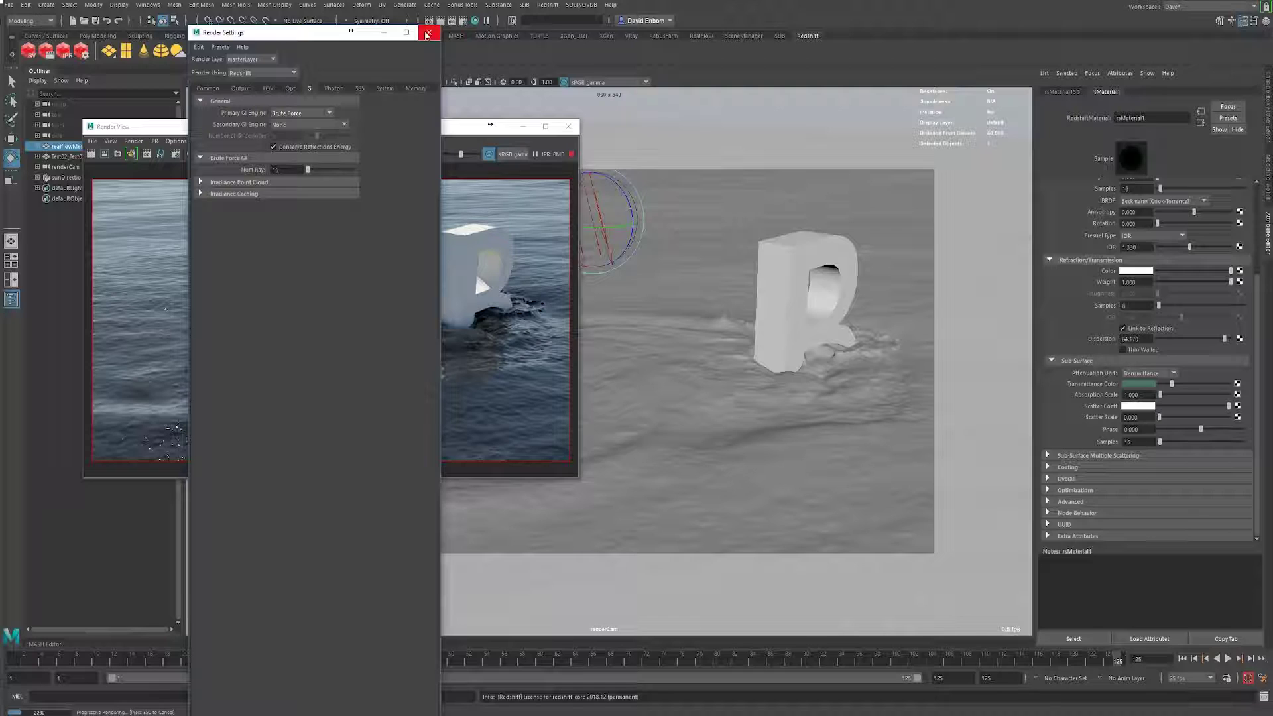
pyautogui.click(306, 125)
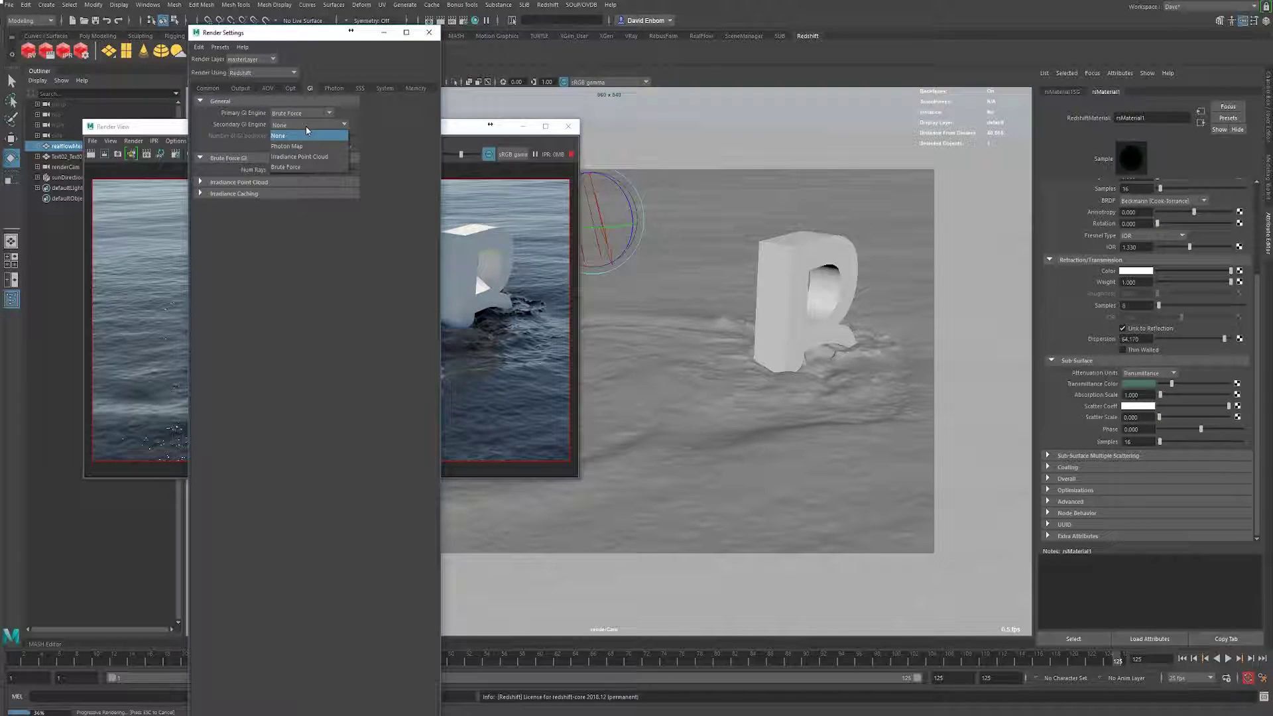
pyautogui.click(342, 126)
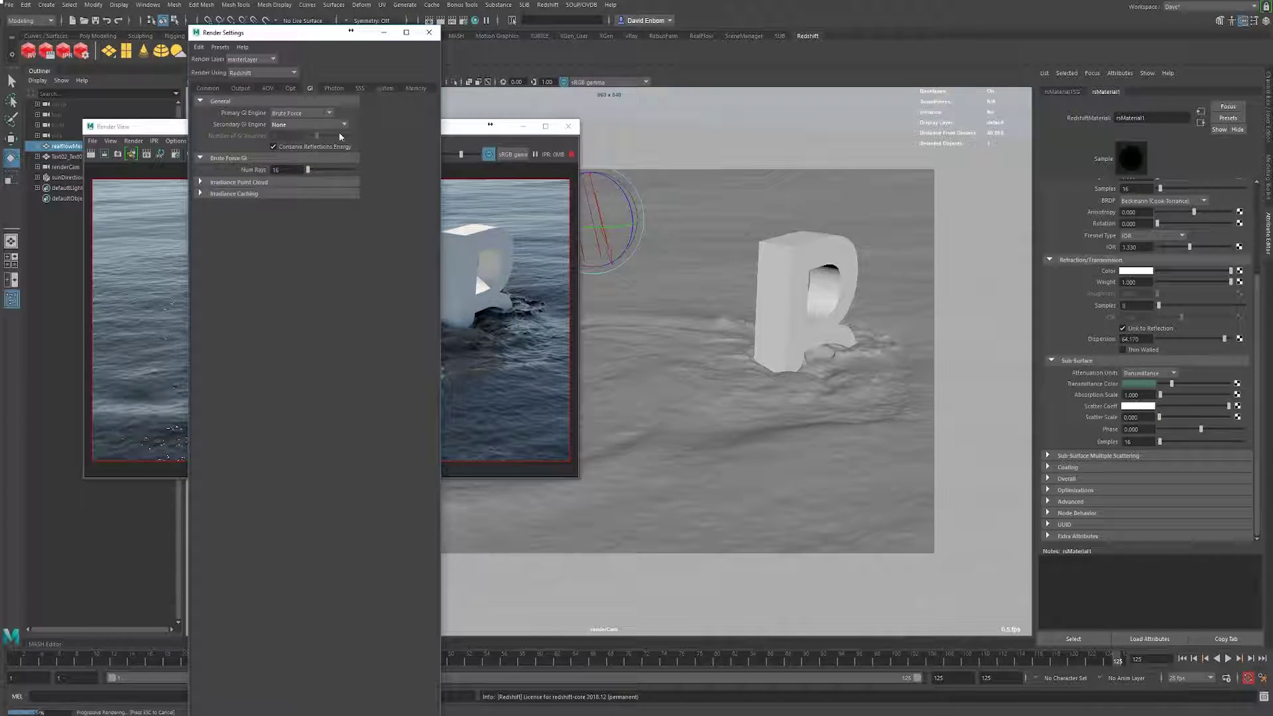
pyautogui.click(429, 32)
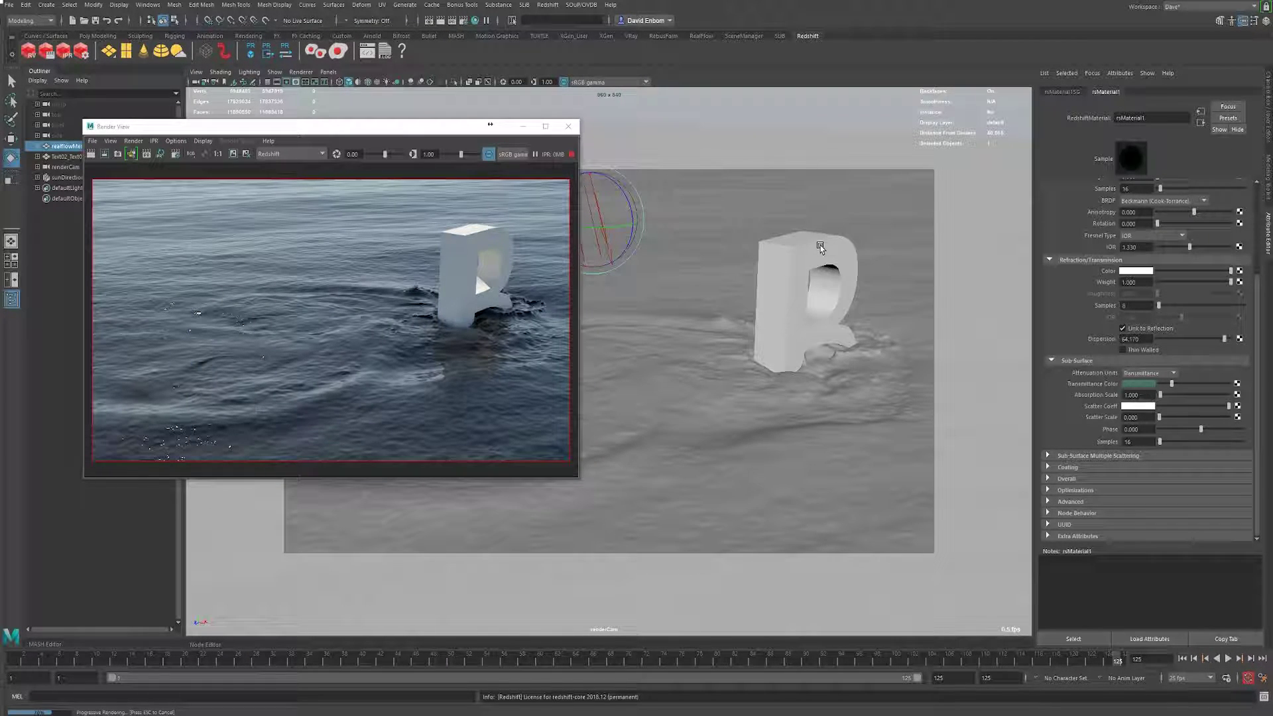
# Assign a new RedshiftMaterial to the Text02_Text02_0 letter mesh.
pyautogui.click(75, 157)
pyautogui.moveTo(740, 254); pyautogui.dragTo(732, 521, button='right')
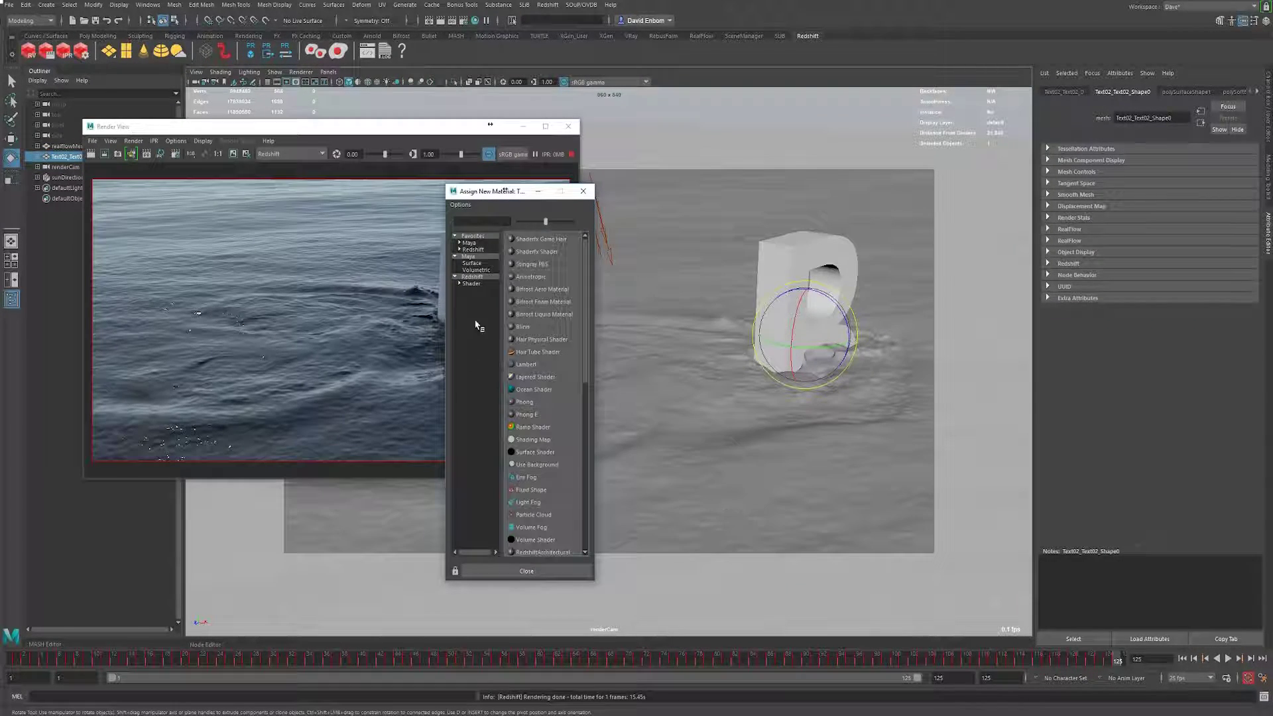
pyautogui.click(472, 277)
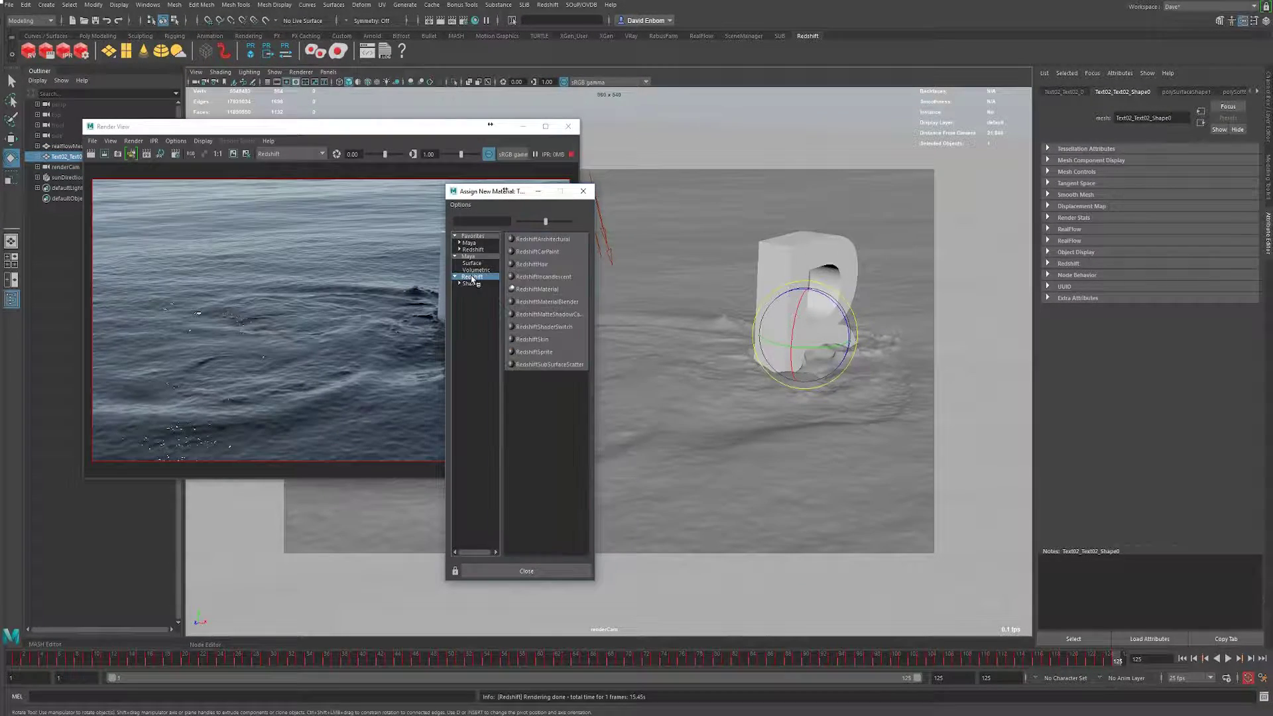
pyautogui.click(555, 290)
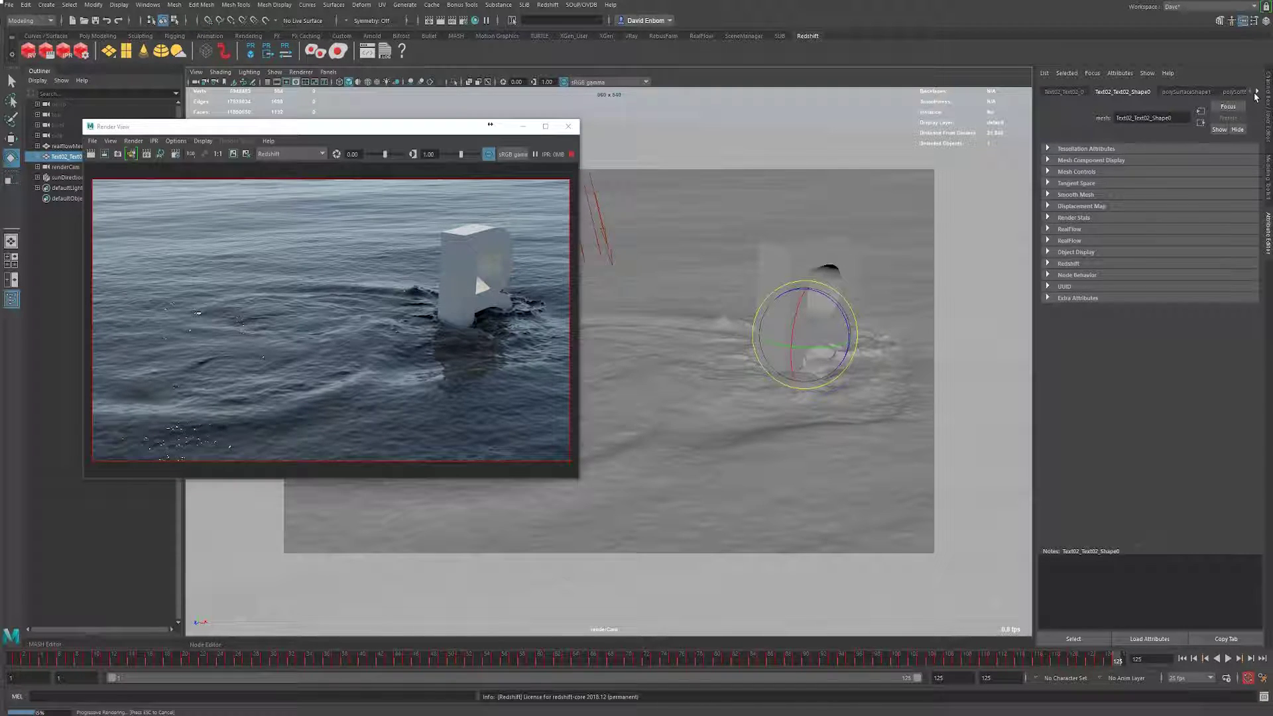
# Apply the Plastic preset to the letter's Redshift material.
pyautogui.click(1256, 93)
pyautogui.click(1144, 198)
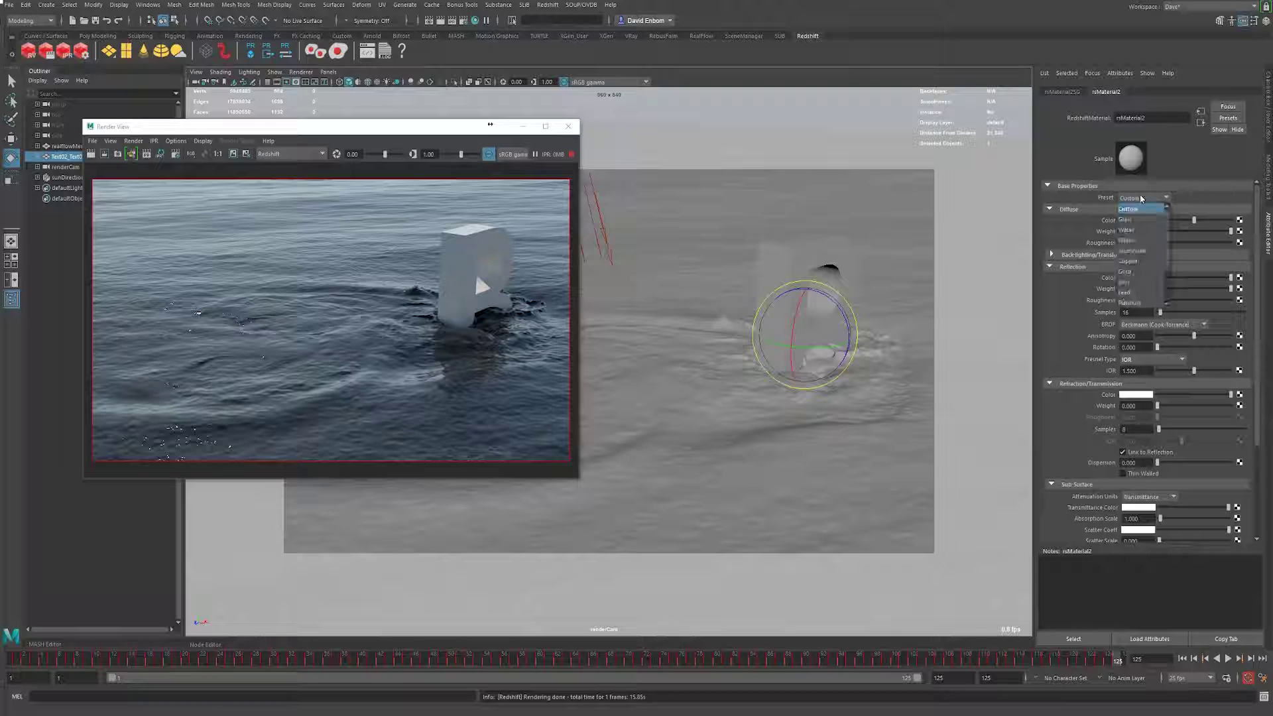
pyautogui.click(1126, 230)
# Set the letter material's diffuse color to a saturated orange-yellow and raise its reflection roughness slightly.
pyautogui.click(1128, 221)
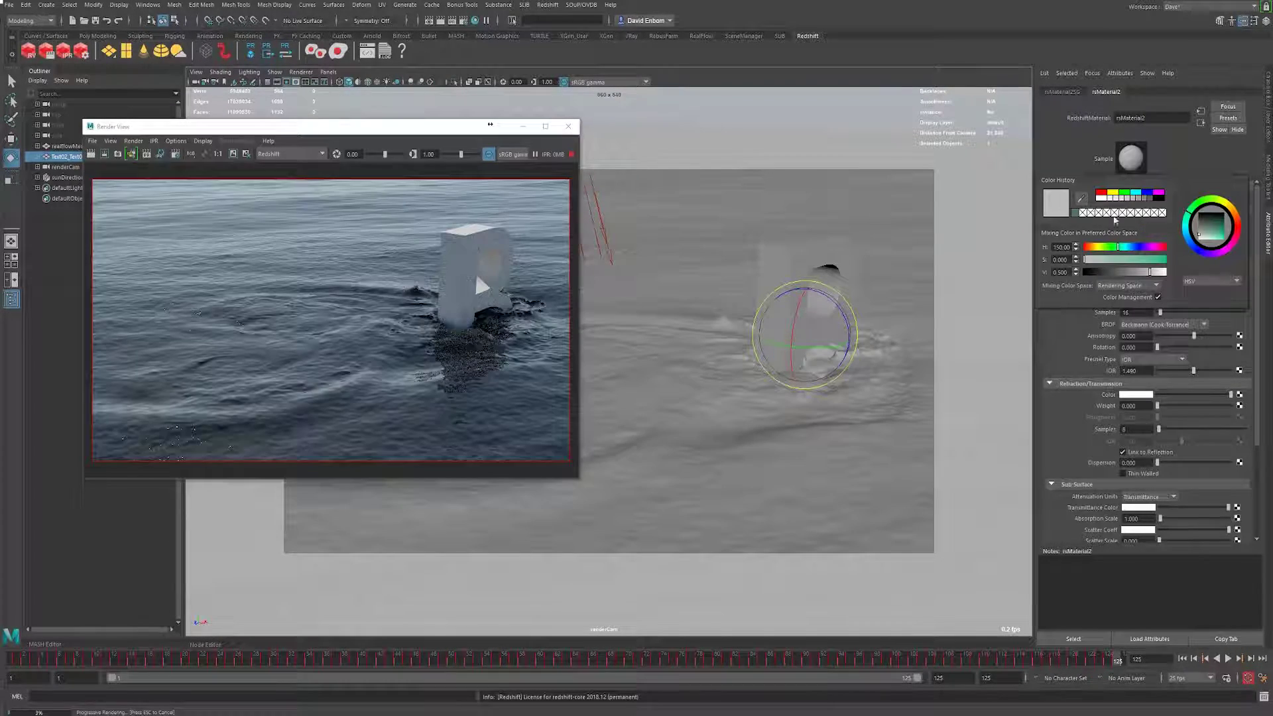
pyautogui.click(1100, 193)
pyautogui.click(1093, 248)
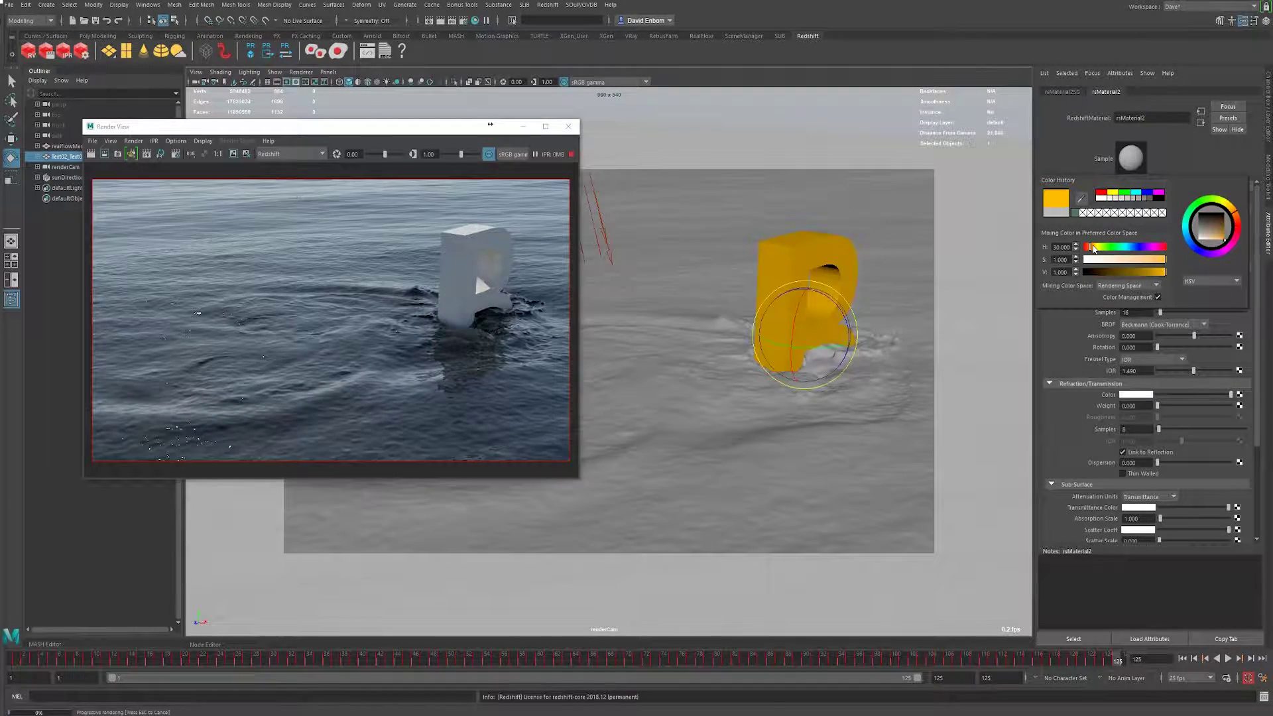
pyautogui.click(1094, 247)
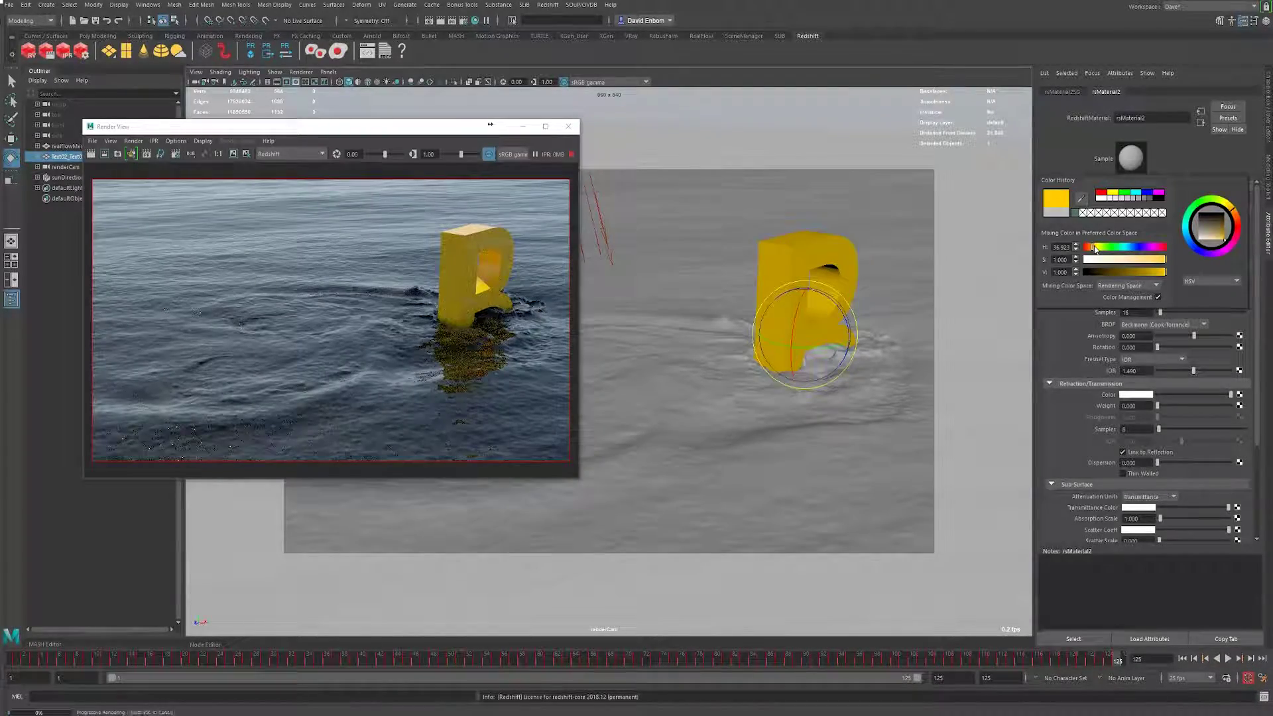
pyautogui.click(1094, 248)
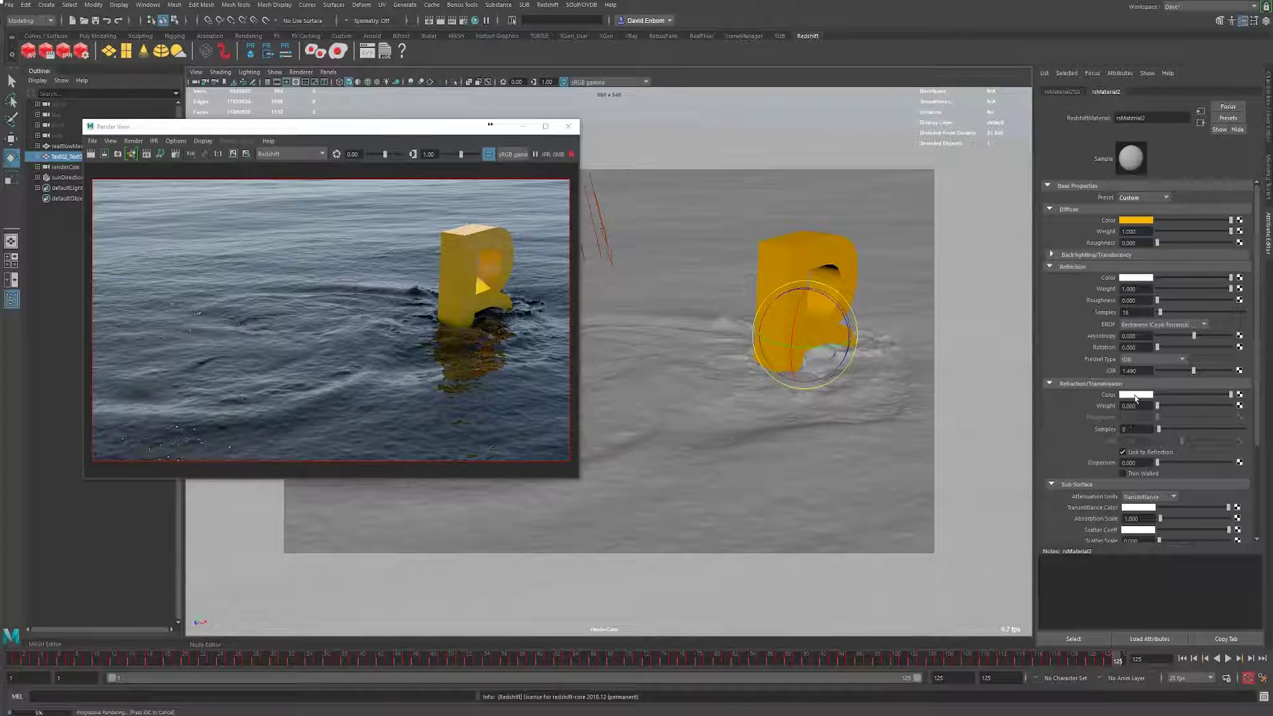
pyautogui.click(1169, 301)
# Rotate the sun direction light to a low sunset angle facing the camera and stop the IPR render.
pyautogui.click(601, 223)
pyautogui.moveTo(332, 125); pyautogui.dragTo(251, 161)
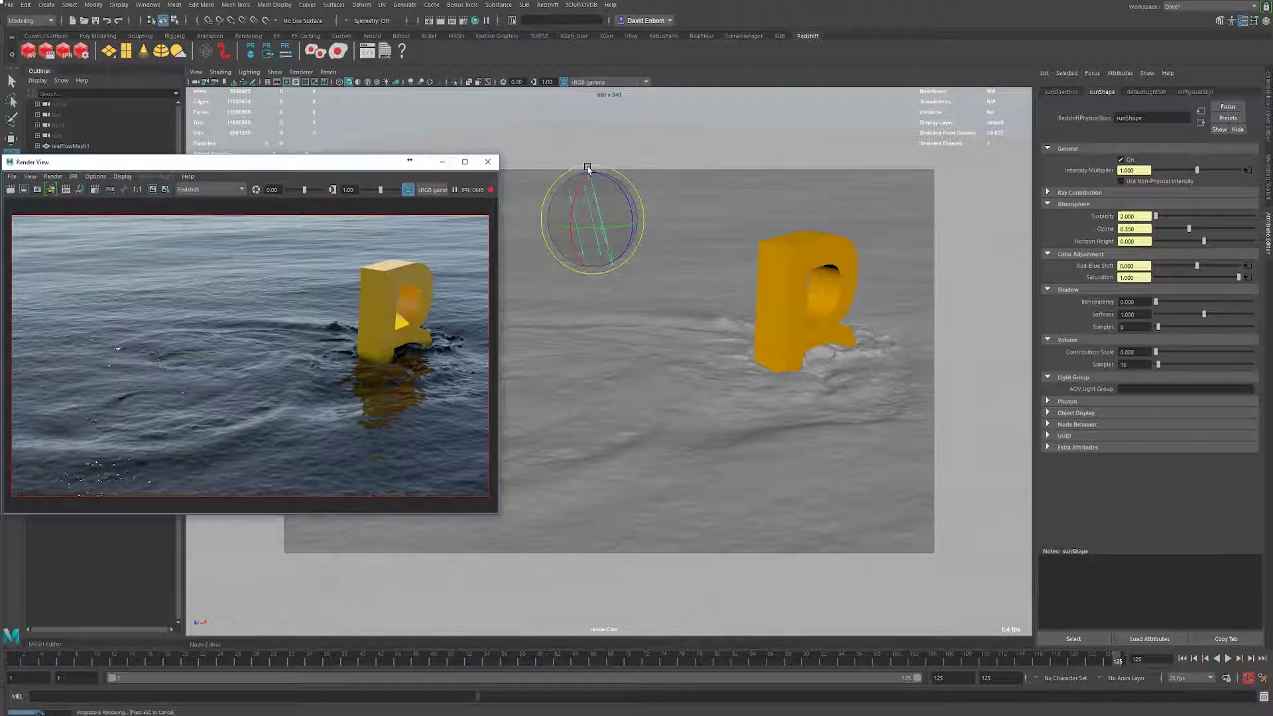
pyautogui.moveTo(610, 211); pyautogui.dragTo(593, 219, button='right')
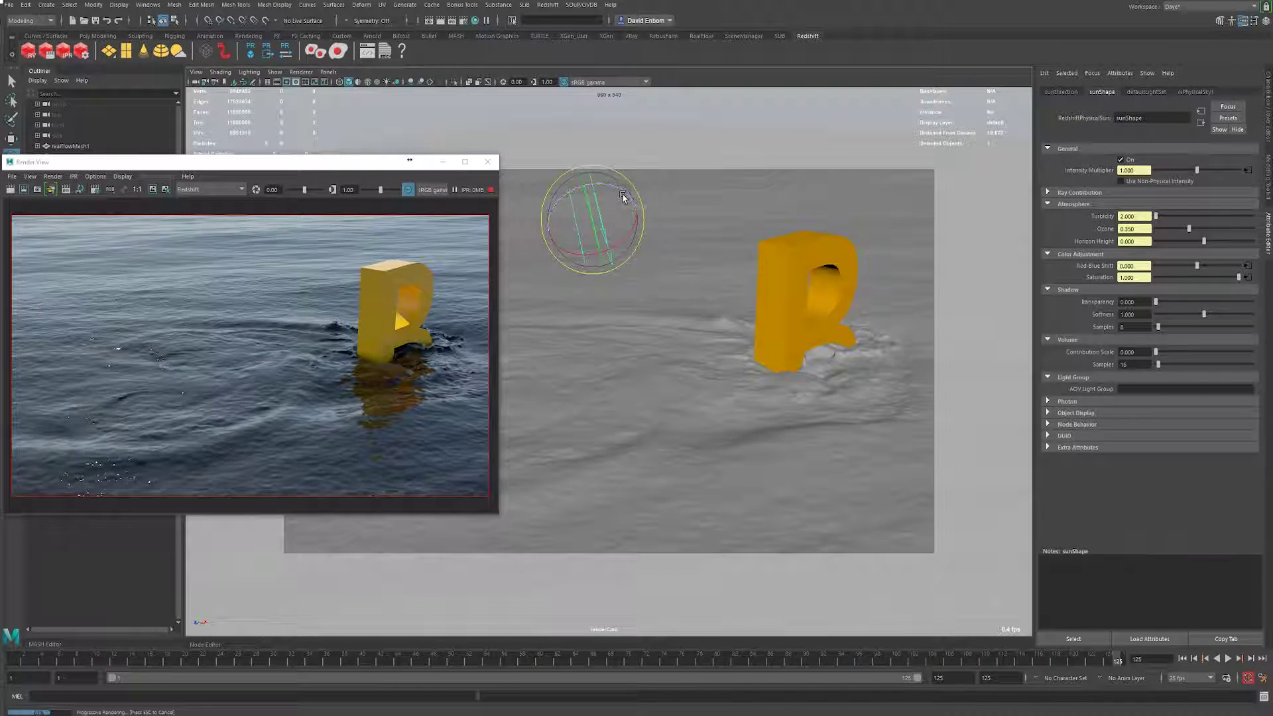
pyautogui.moveTo(593, 219); pyautogui.dragTo(590, 198)
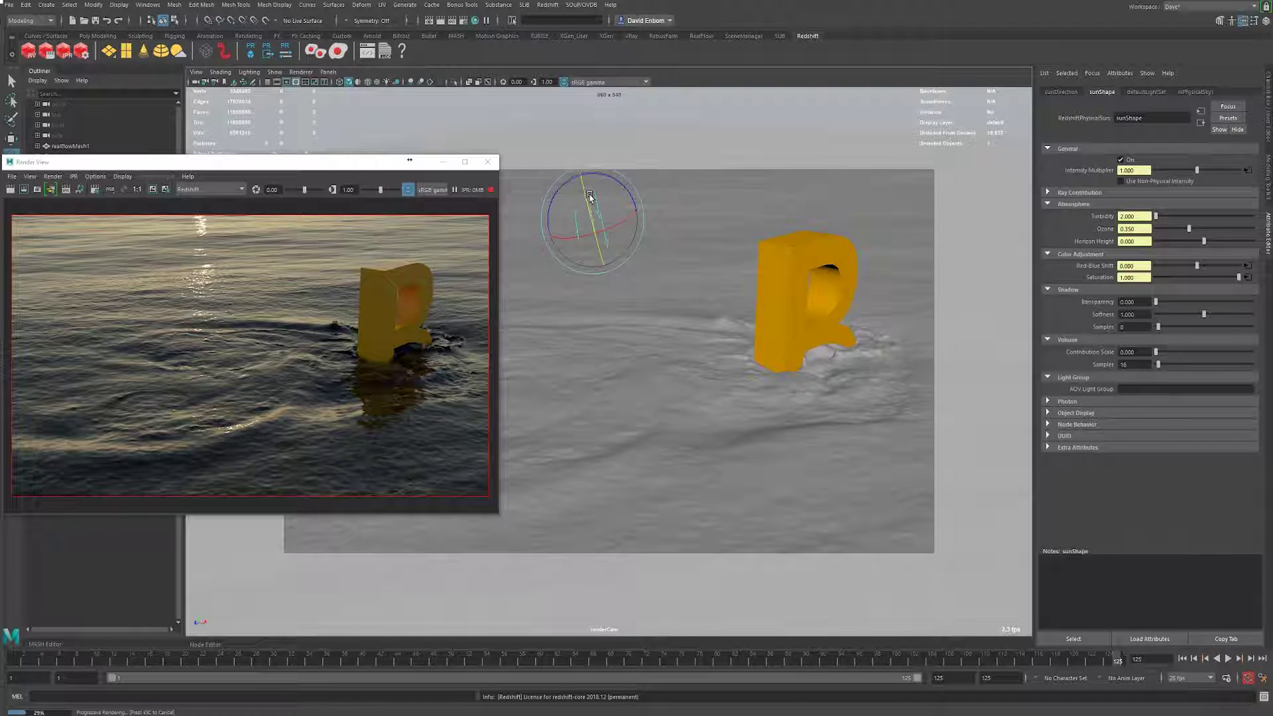
pyautogui.moveTo(591, 197); pyautogui.dragTo(597, 283)
pyautogui.click(491, 192)
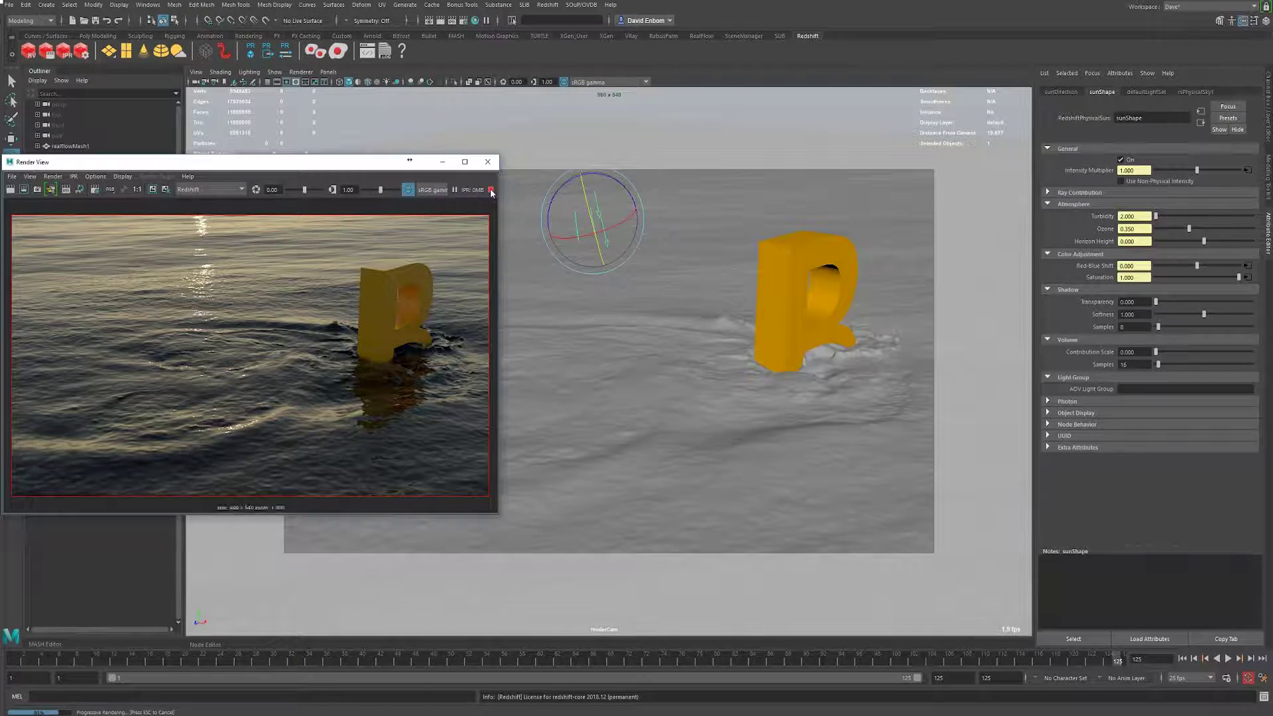
pyautogui.moveTo(342, 164); pyautogui.dragTo(404, 171)
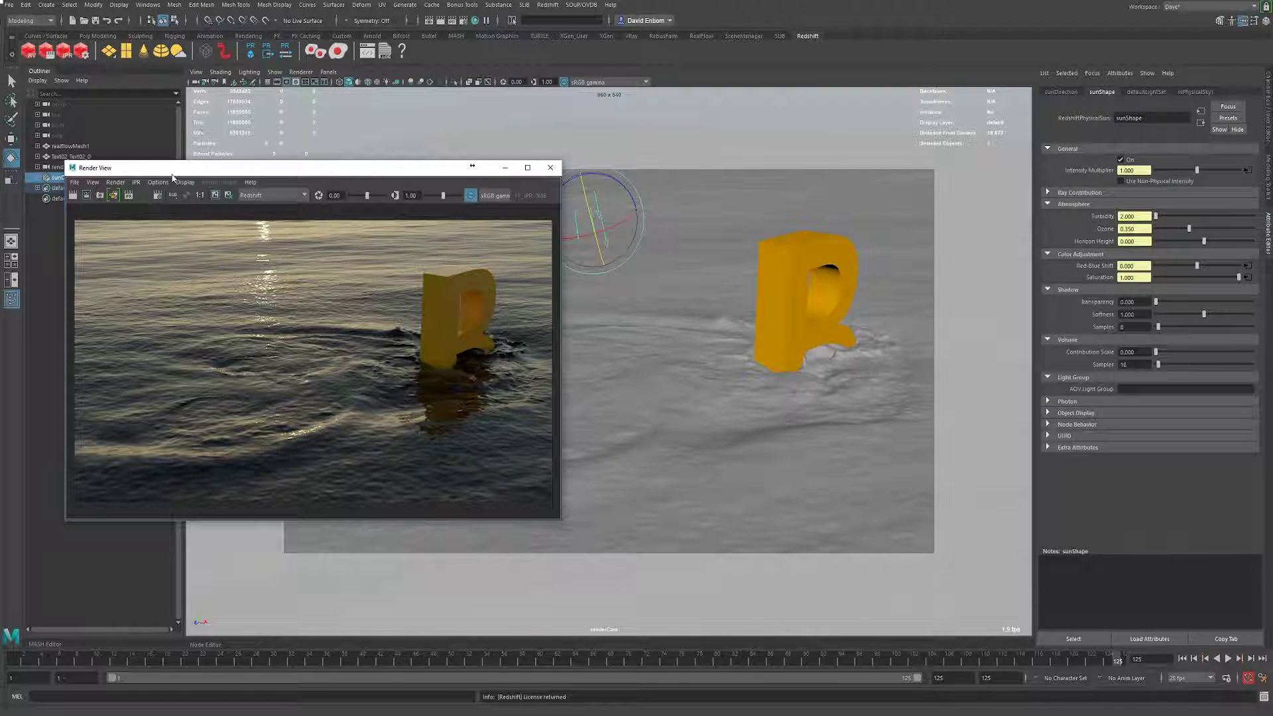
# Enable motion blur with deformation blur in the Redshift render settings and re-render frame 125.
pyautogui.click(452, 21)
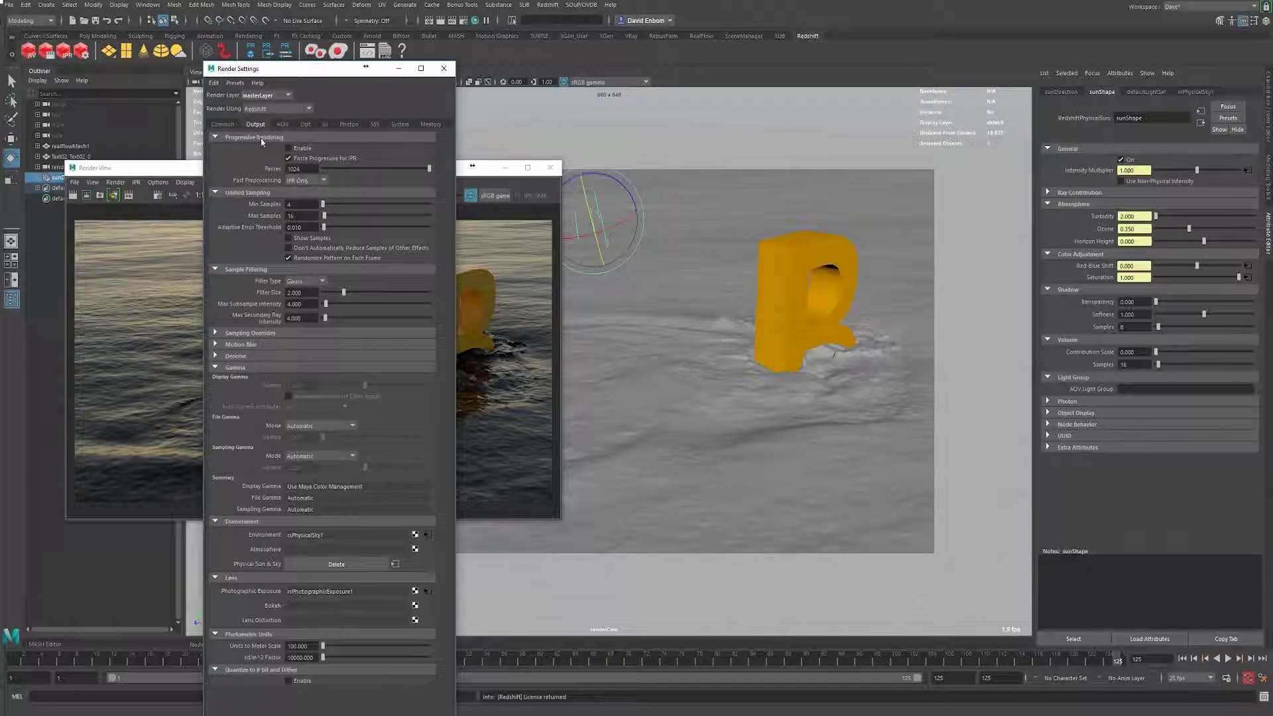
pyautogui.click(241, 344)
pyautogui.click(289, 365)
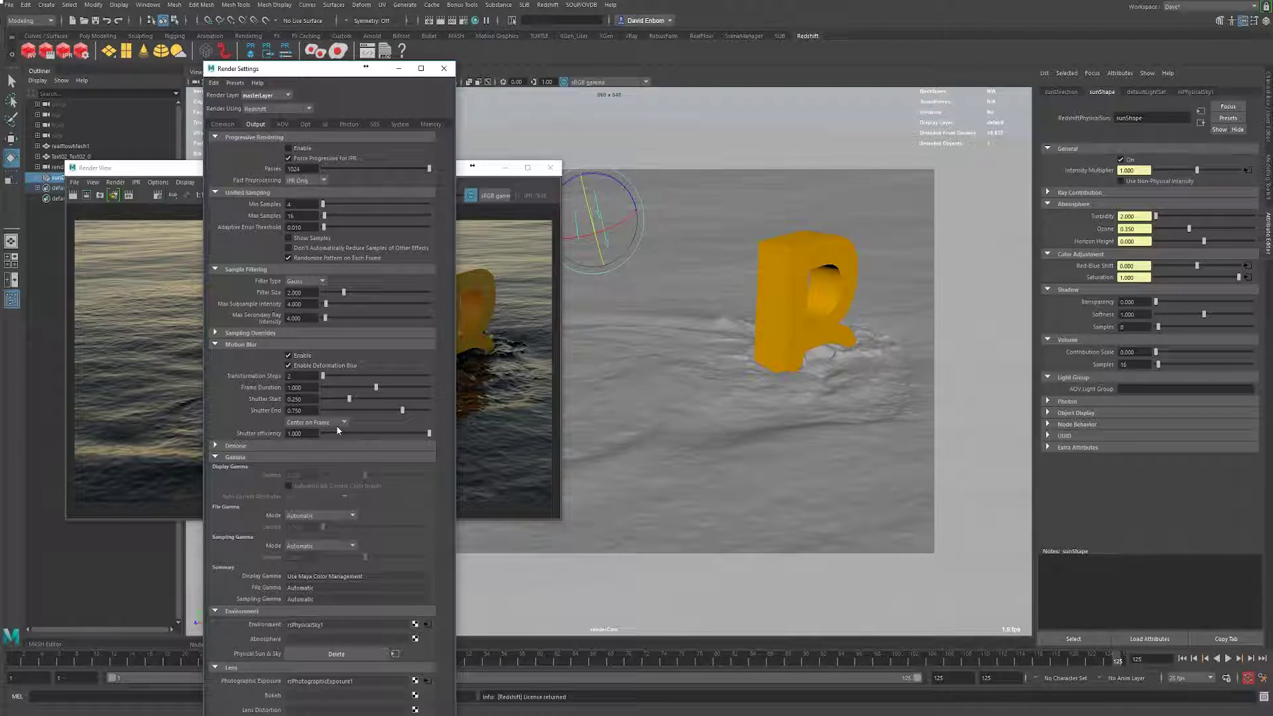
pyautogui.click(444, 68)
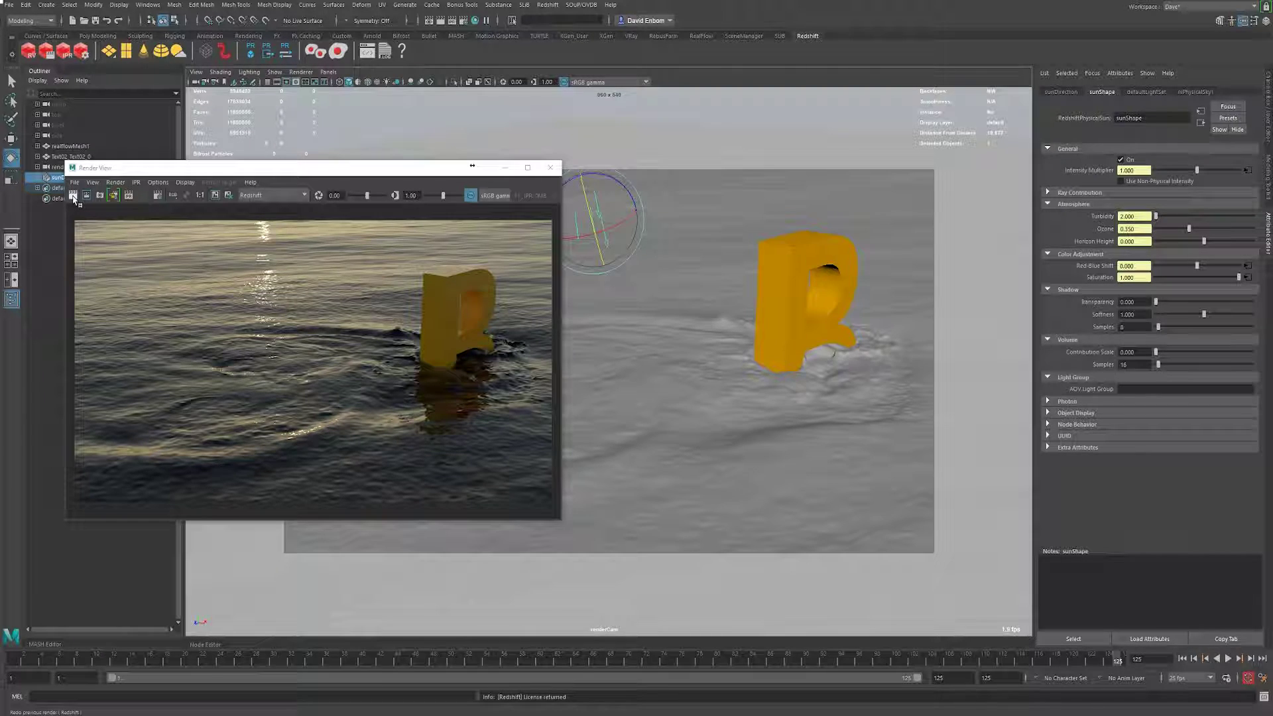
pyautogui.click(74, 196)
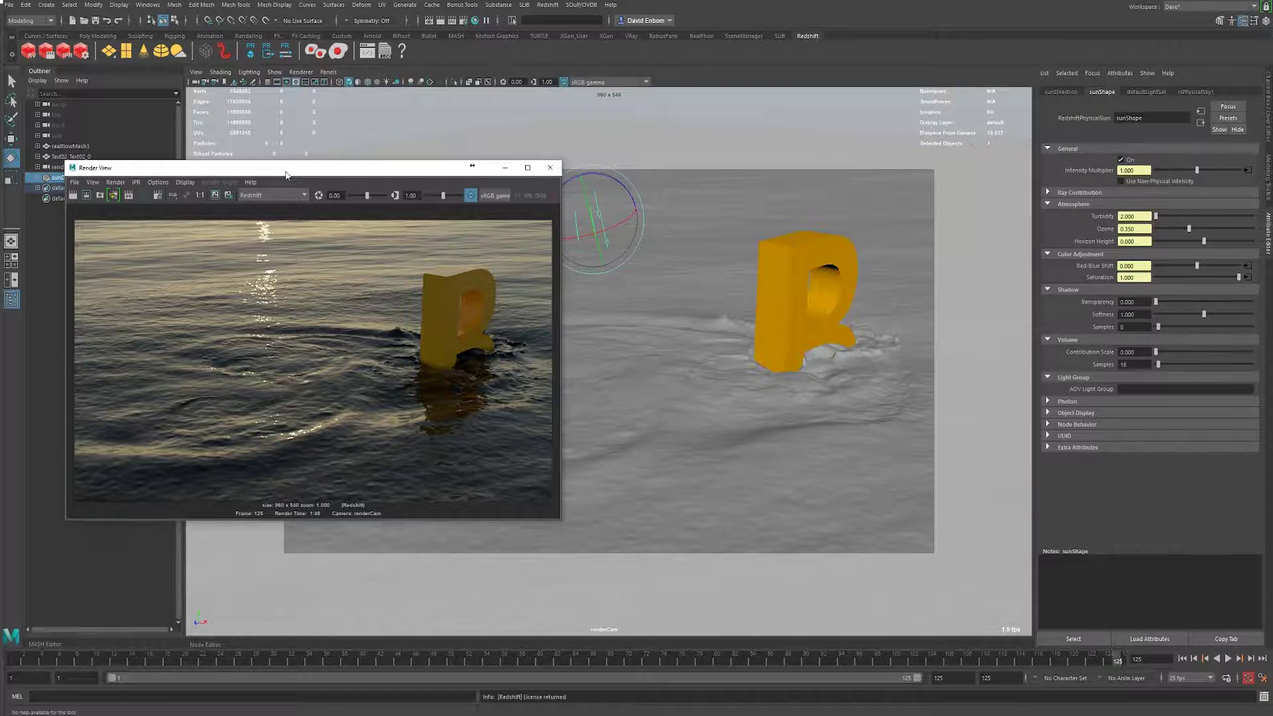
pyautogui.moveTo(284, 175); pyautogui.dragTo(305, 180)
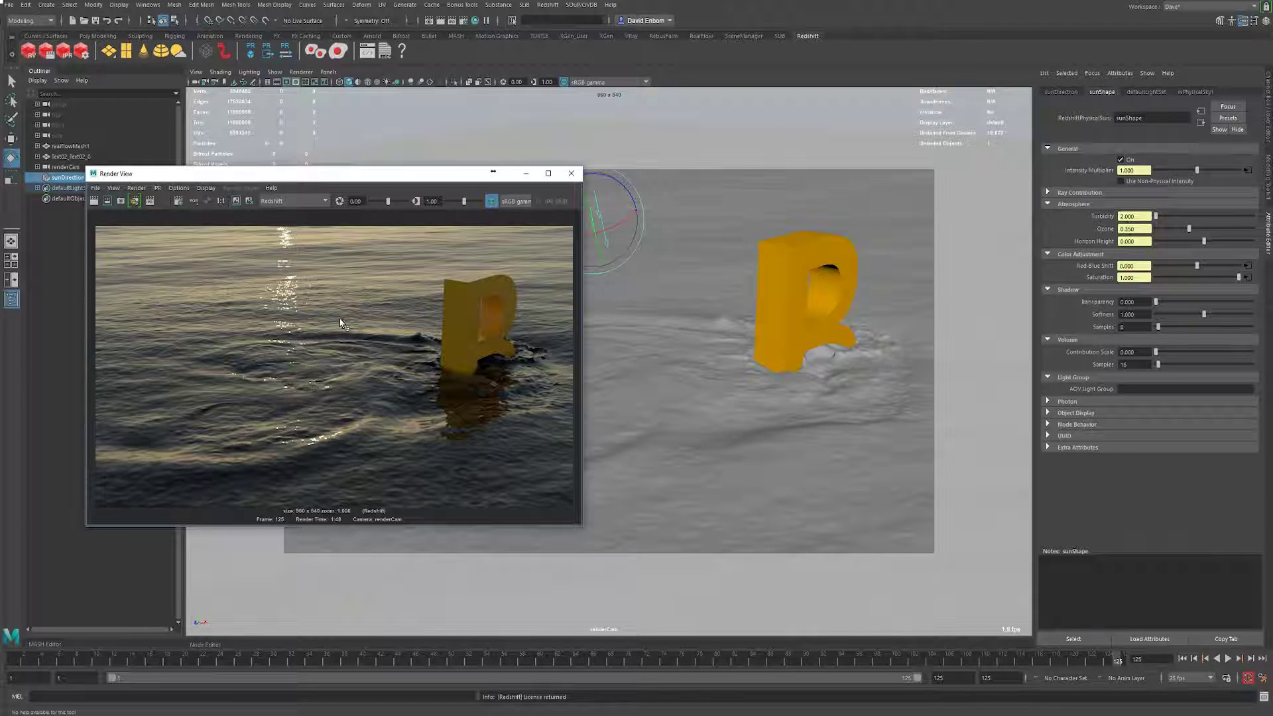
pyautogui.moveTo(230, 178); pyautogui.dragTo(252, 188)
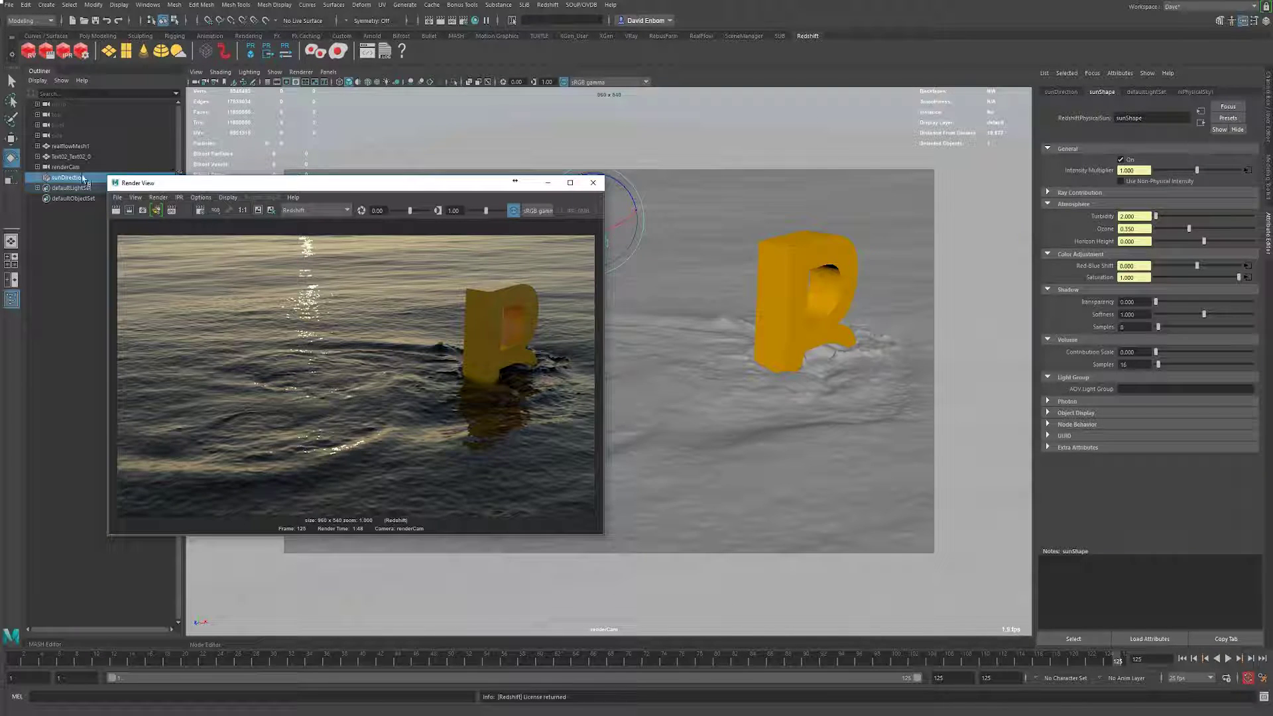
# Set the motion blur multiplier of realflowMesh1's mesh source to 5 and go to frame 102.
pyautogui.click(472, 21)
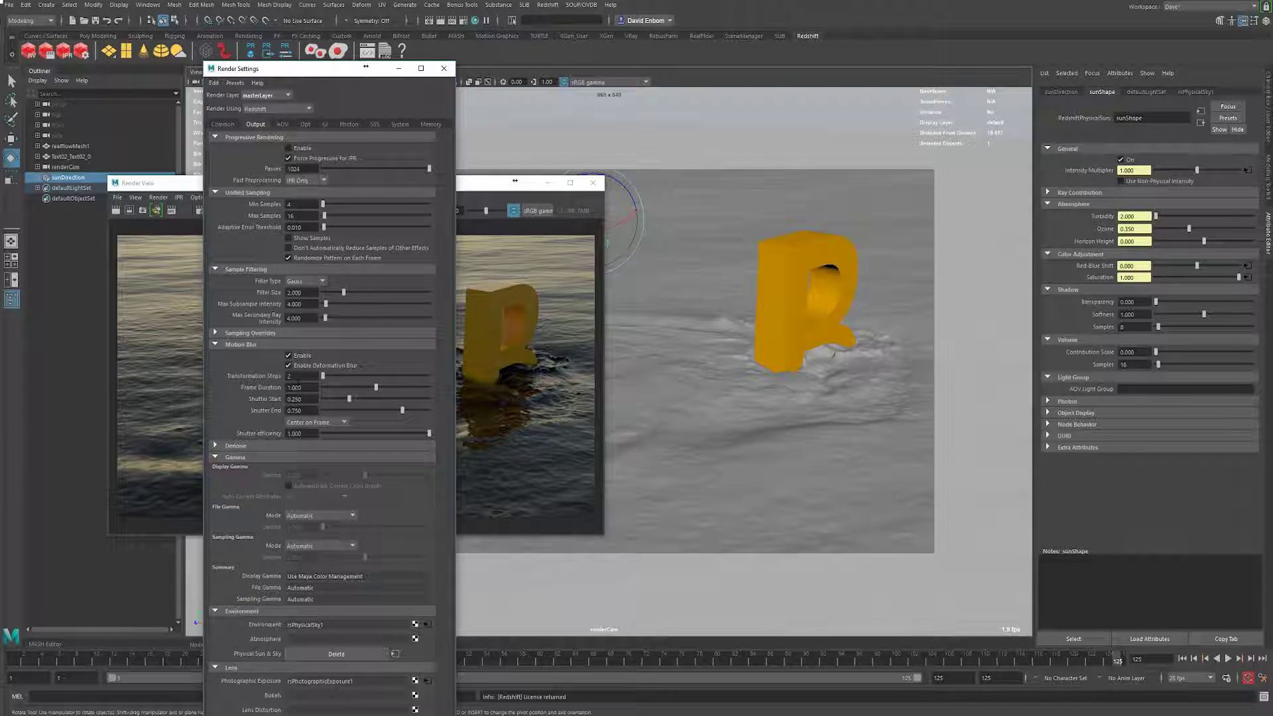
pyautogui.click(76, 146)
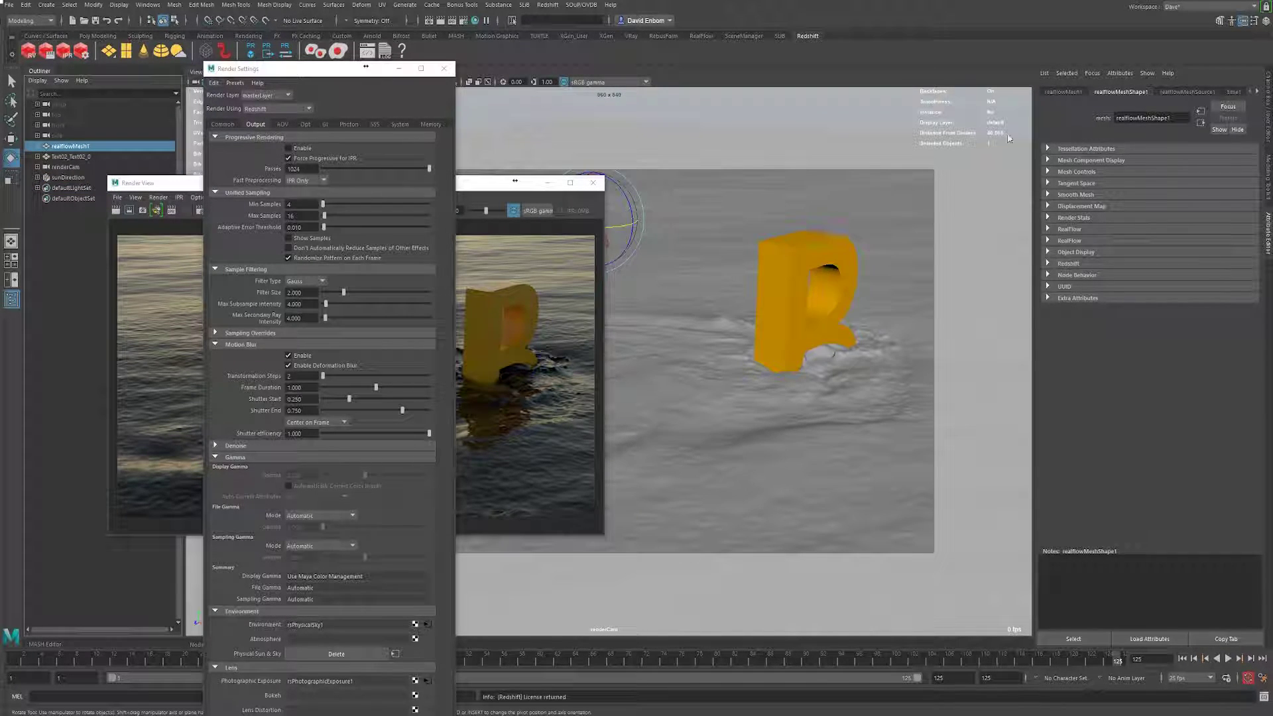
pyautogui.click(1187, 92)
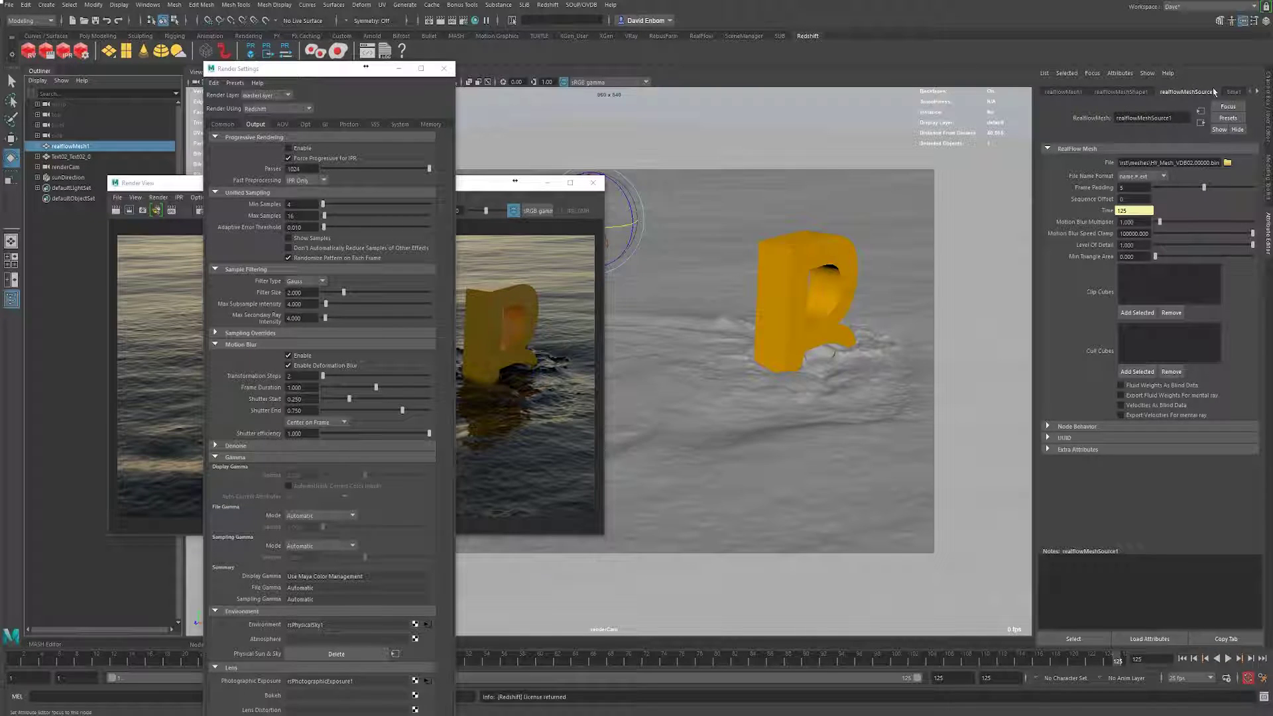
pyautogui.click(1139, 222)
pyautogui.doubleClick(1139, 658)
pyautogui.write('102')
pyautogui.press('Return')
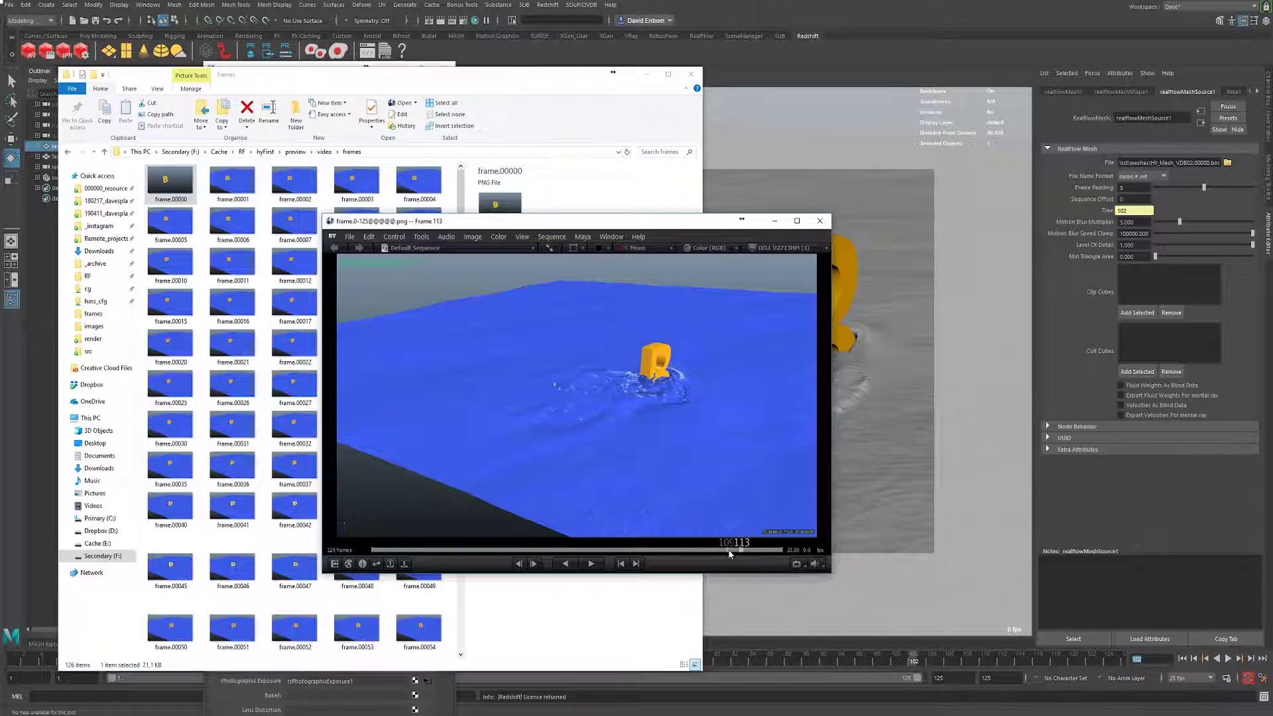
# Pick frame 113 from the preview image sequence and re-render it in Maya with the water mesh's motion blur multiplier set to 2.
pyautogui.moveTo(729, 553)
pyautogui.mouseDown()
pyautogui.moveTo(597, 550)
pyautogui.moveTo(783, 543)
pyautogui.moveTo(606, 546)
pyautogui.moveTo(741, 550)
pyautogui.mouseUp()
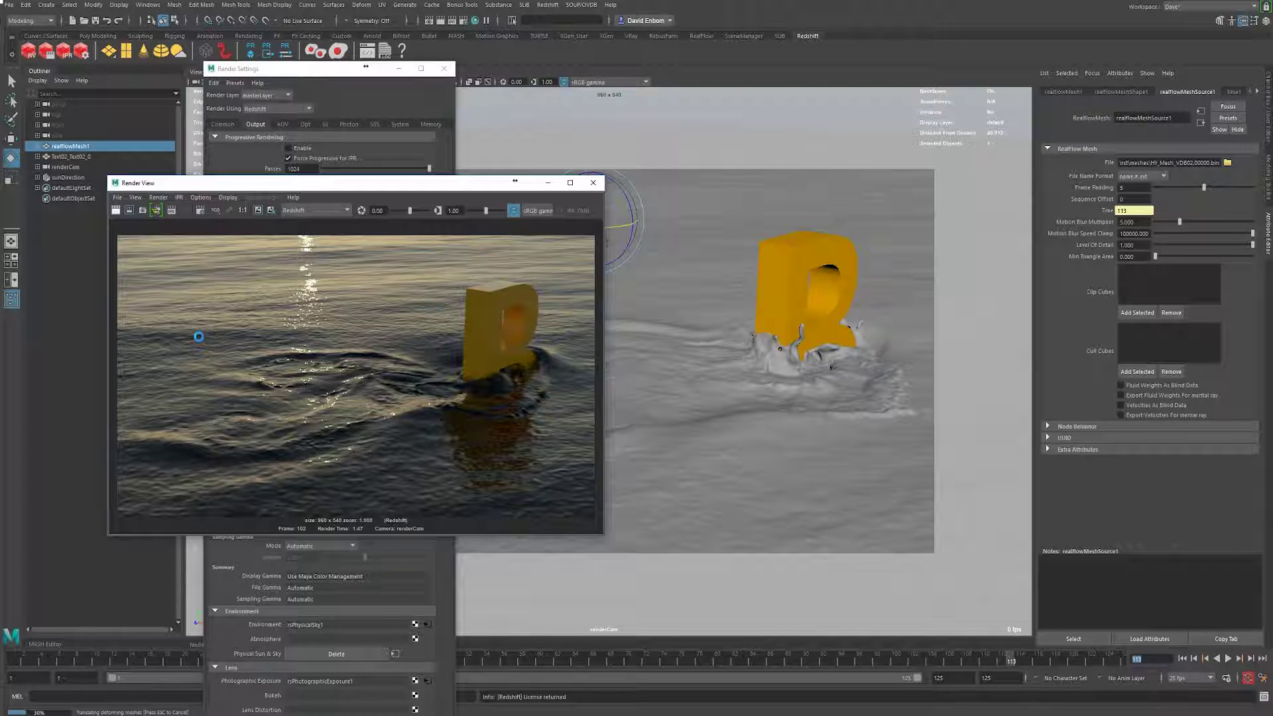
pyautogui.moveTo(473, 183); pyautogui.dragTo(556, 196)
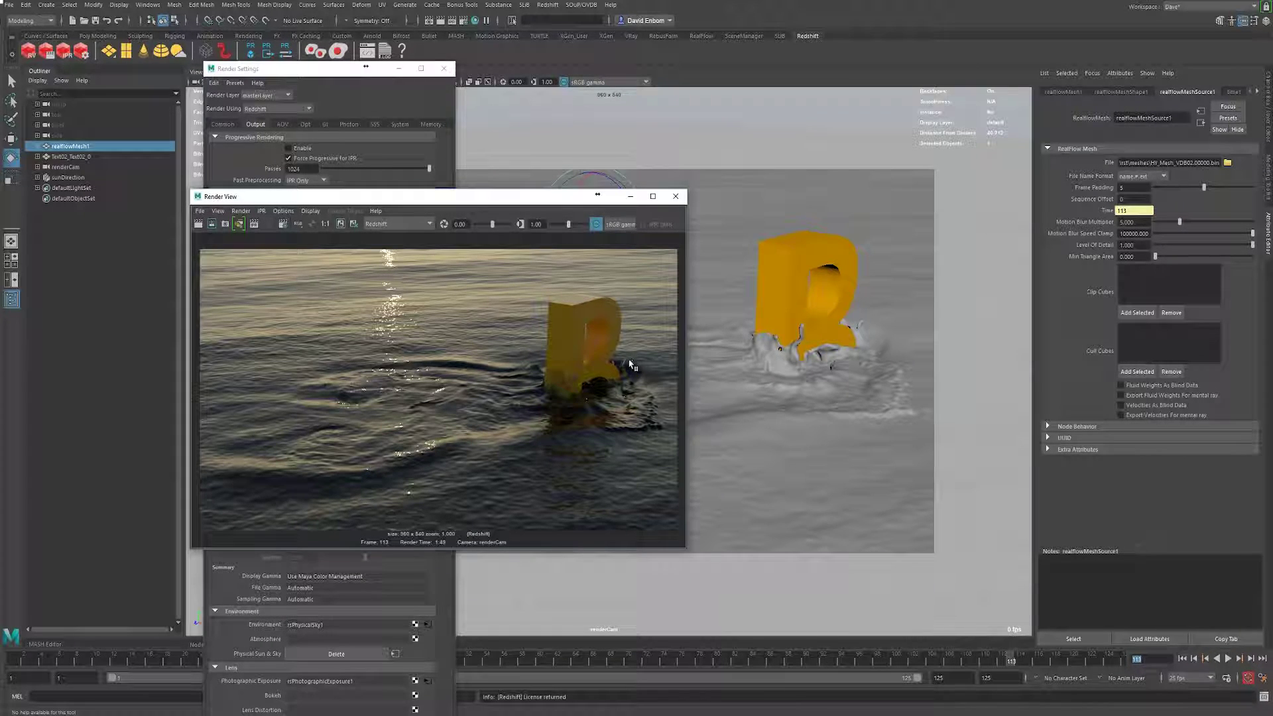
pyautogui.keyDown('ctrl'); pyautogui.moveTo(1134, 222); pyautogui.dragTo(965, 229); pyautogui.keyUp('ctrl')
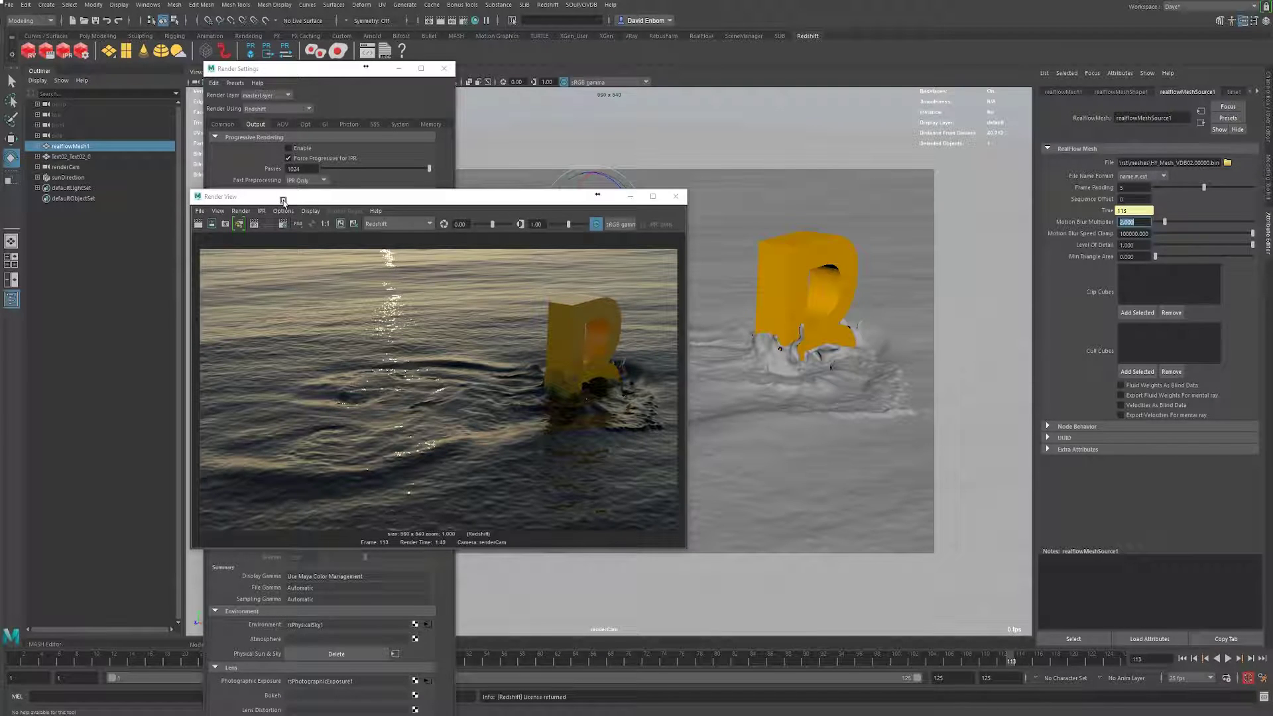
pyautogui.moveTo(282, 200); pyautogui.dragTo(297, 203)
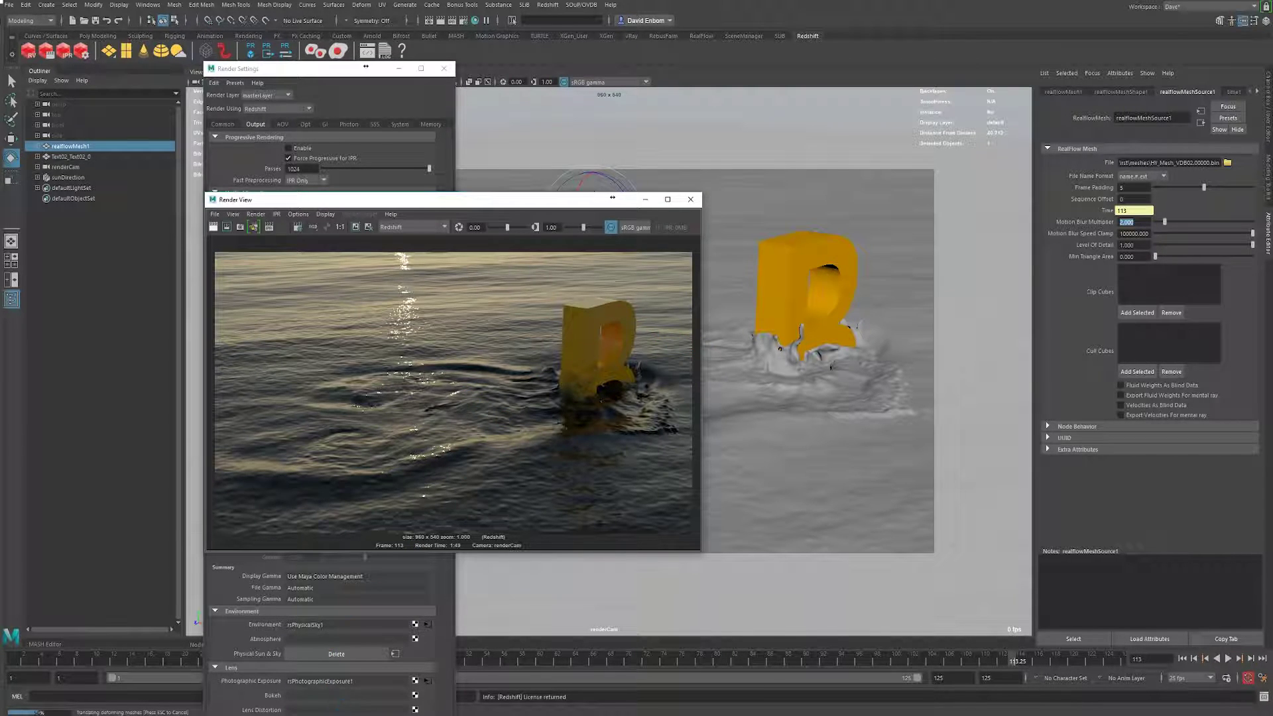
# Switch to File Explorer and examine the rpc particle cache files in the hyFirst project's particles folder.
pyautogui.hotkey('alt', 'Tab')
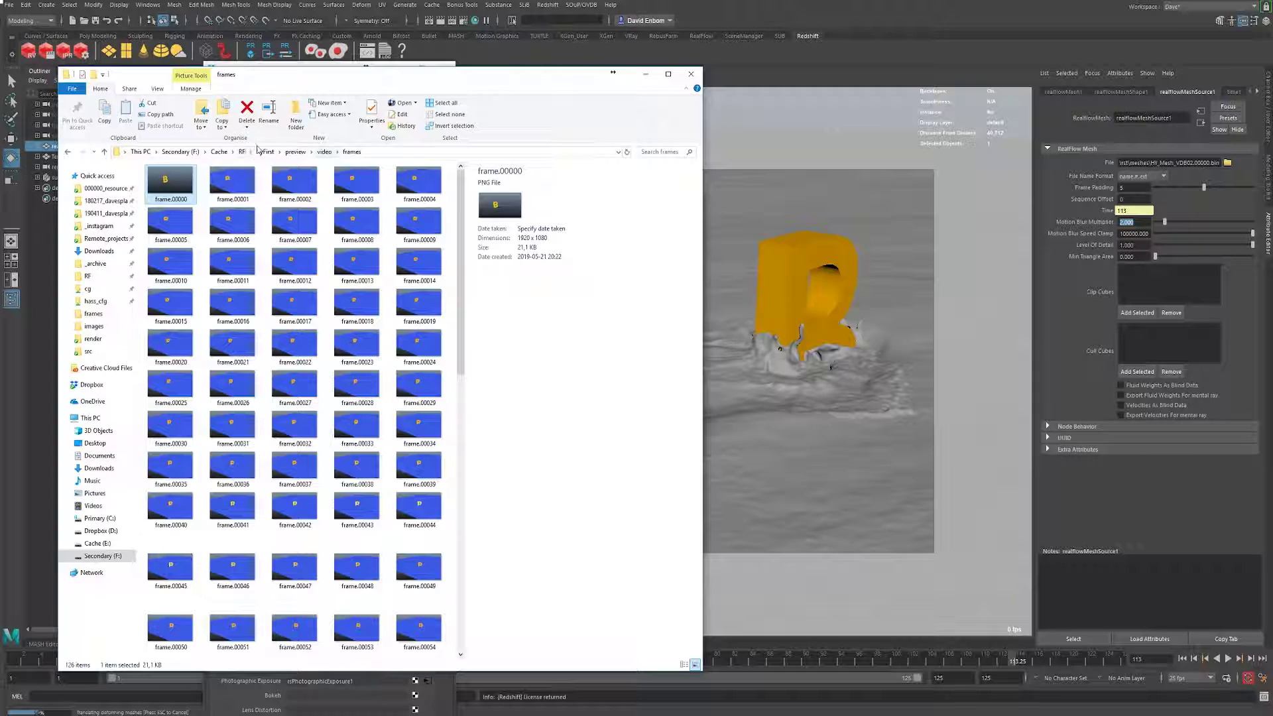
pyautogui.click(265, 152)
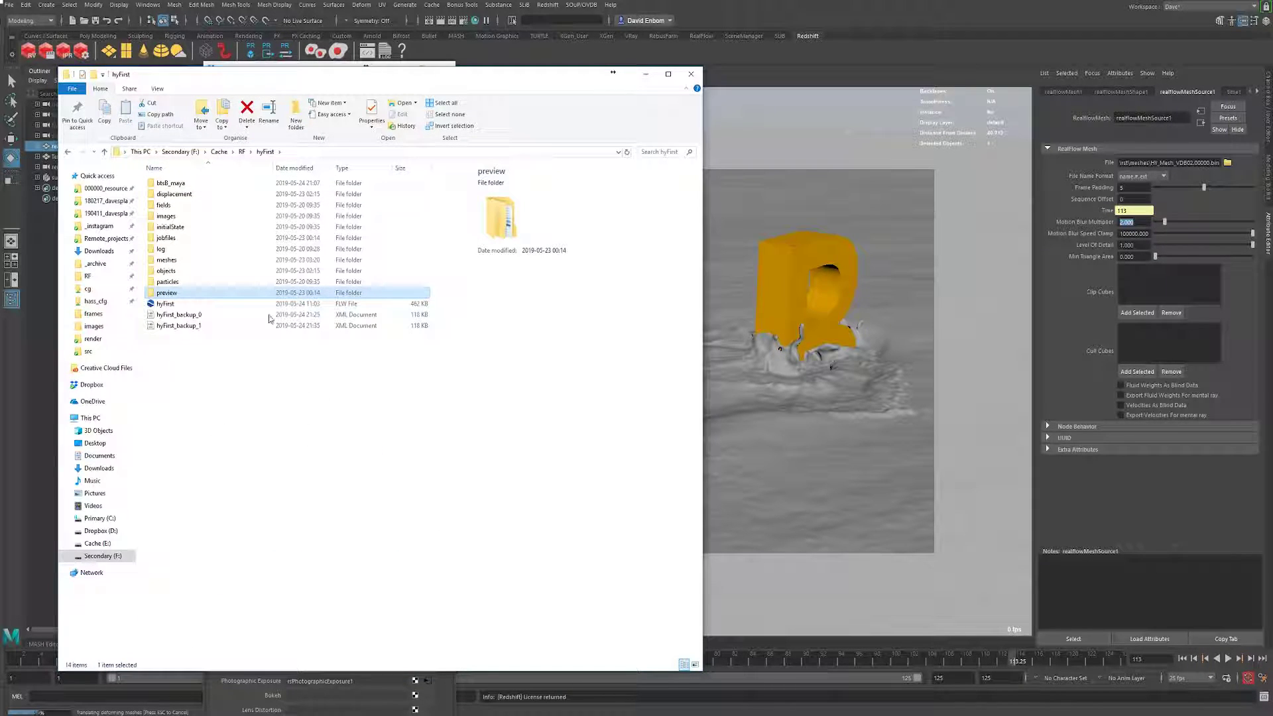
pyautogui.doubleClick(174, 283)
pyautogui.doubleClick(164, 183)
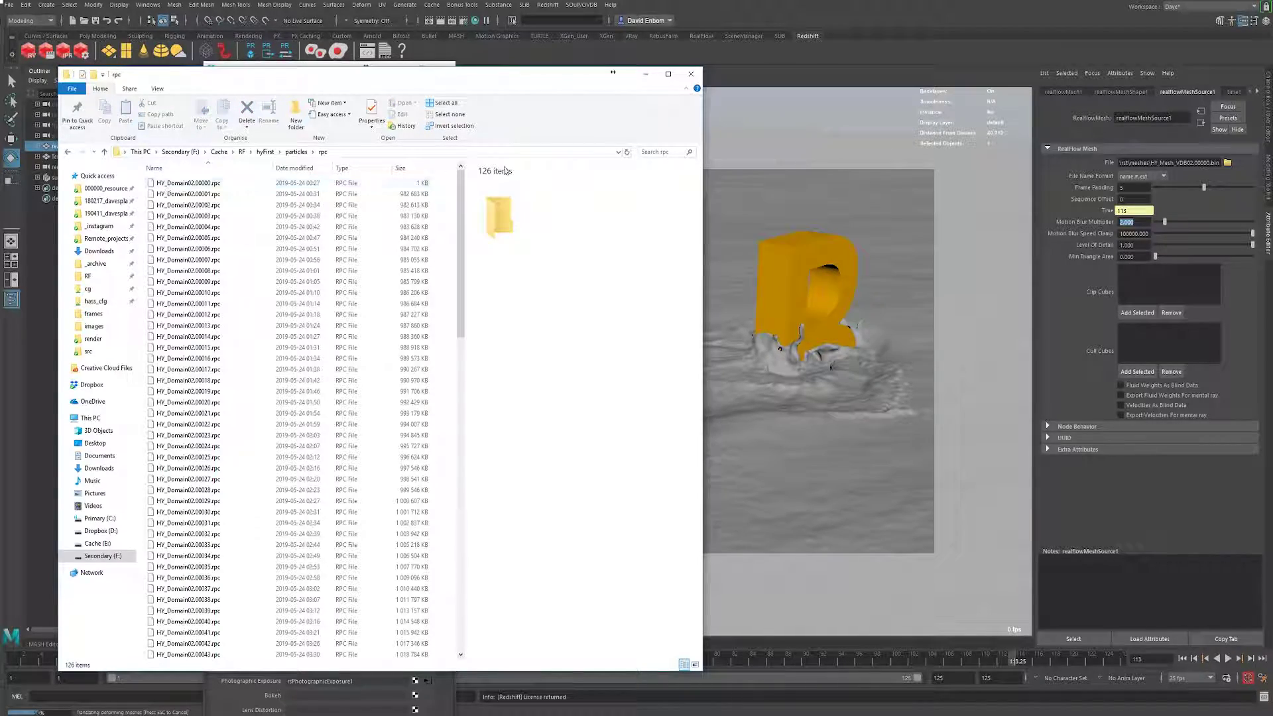
pyautogui.scroll(-2, 444, 193)
pyautogui.scroll(-3, 444, 193)
pyautogui.scroll(-15, 206, 199)
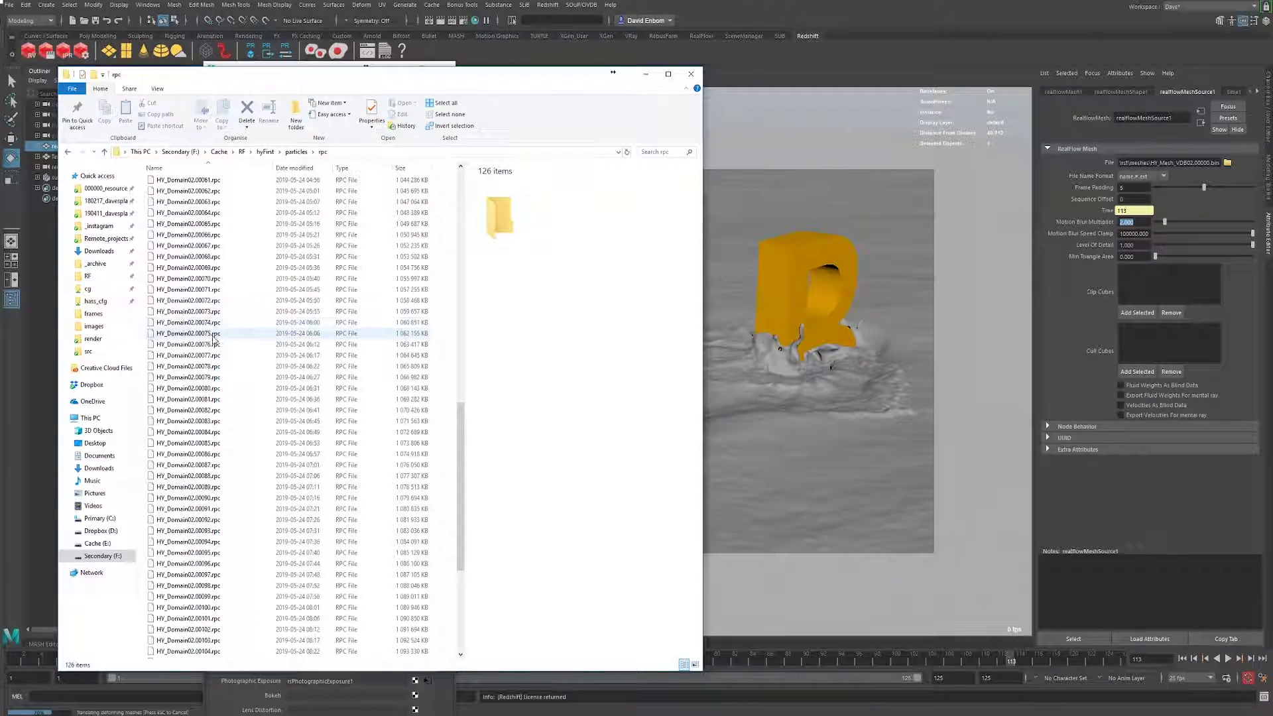
pyautogui.scroll(20, 193, 325)
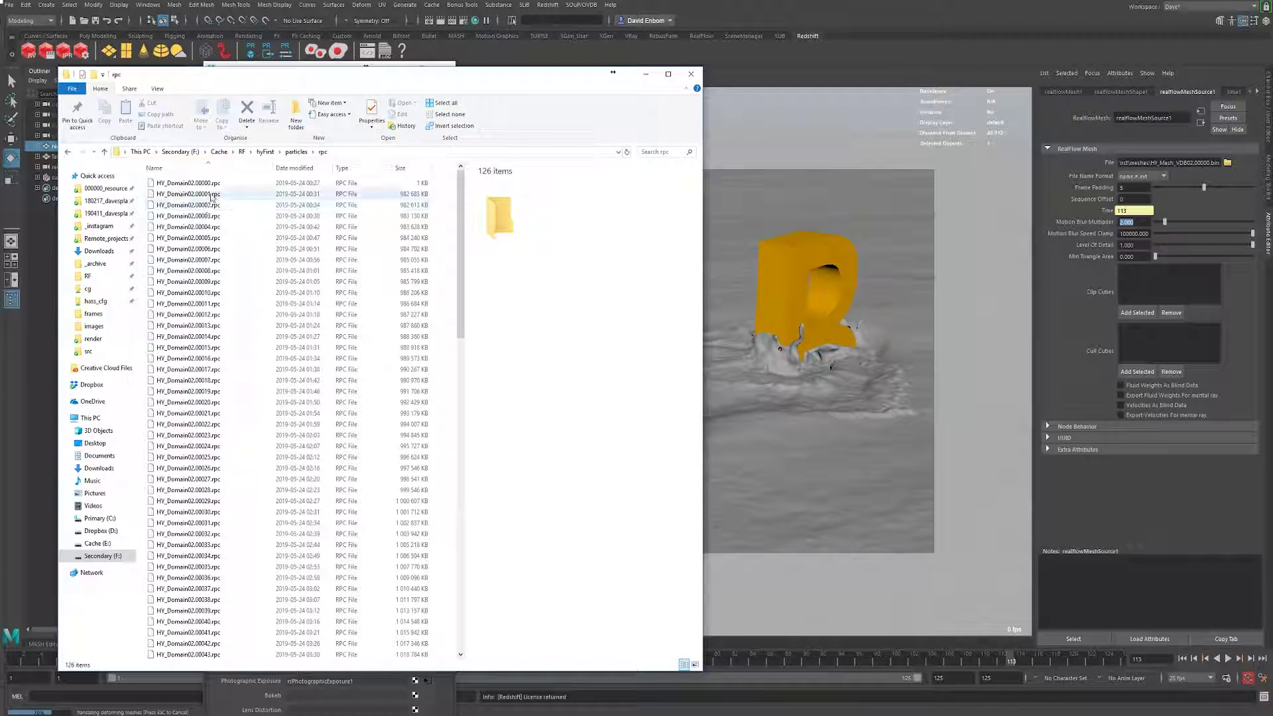
pyautogui.hotkey('alt', 'Left')
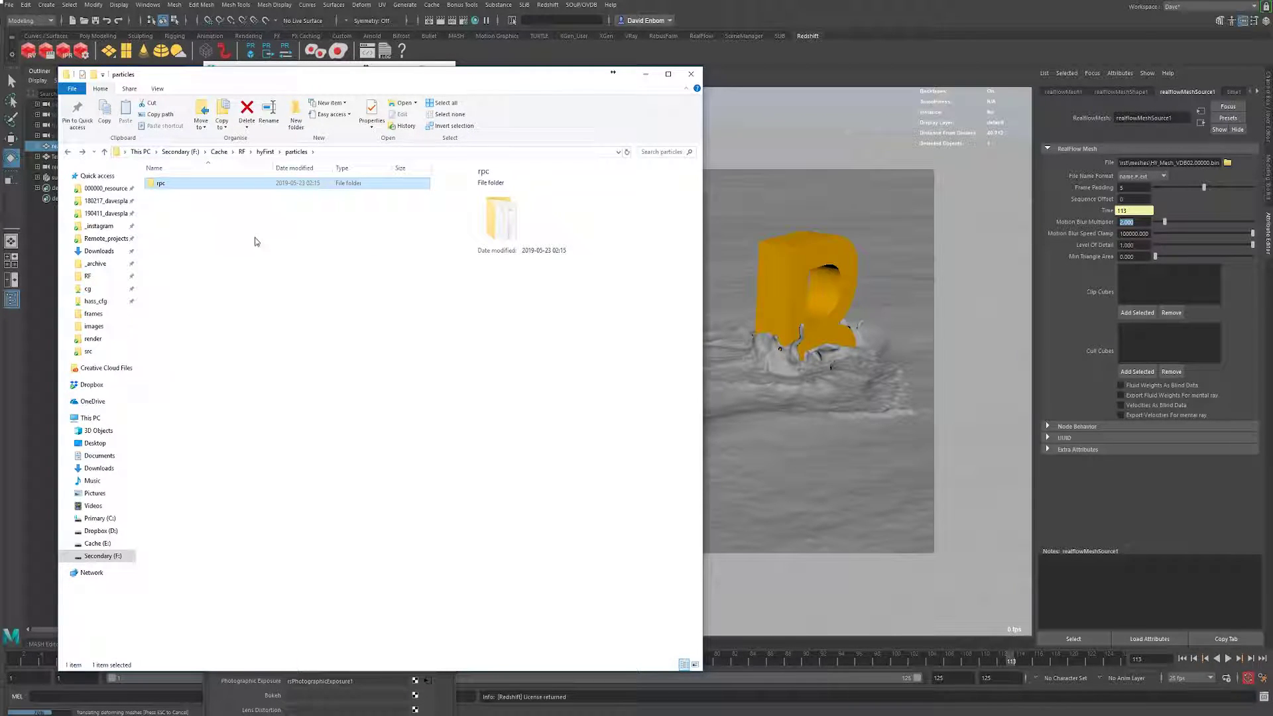
# Examine the vdb cache files in the hyFirst fields folder and check the size of the meshes folder.
pyautogui.hotkey('alt', 'Left')
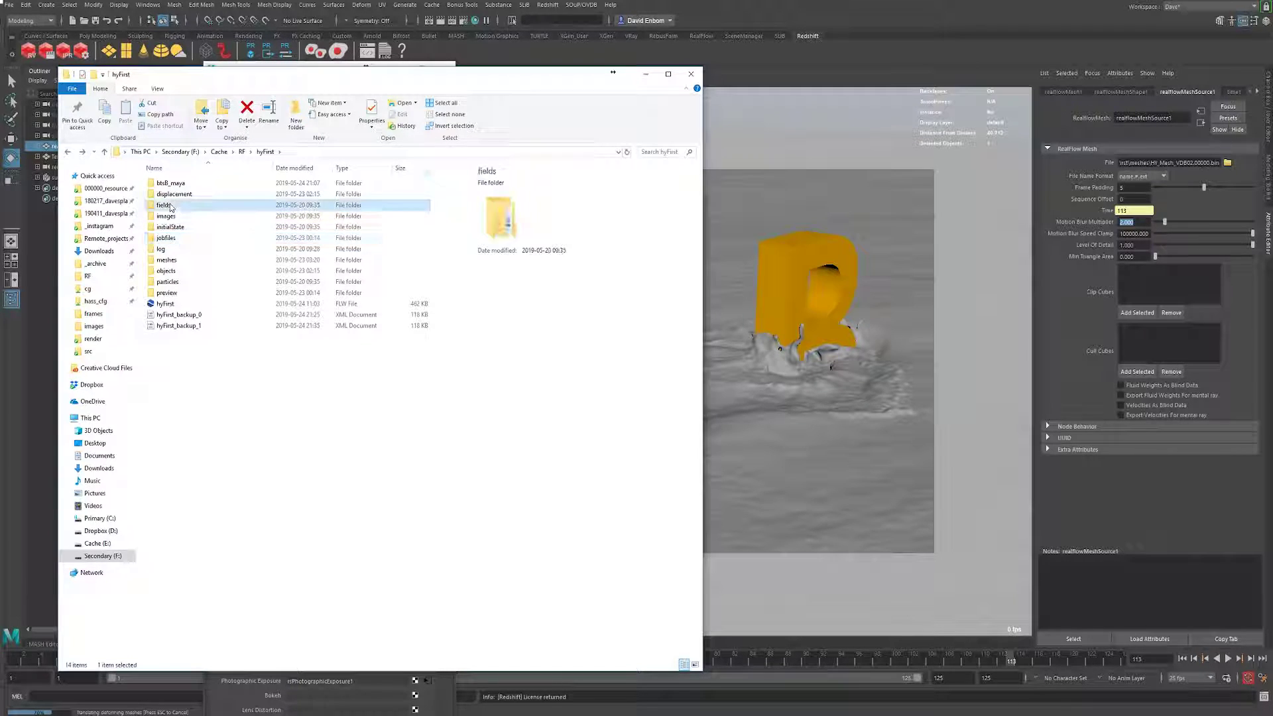
pyautogui.doubleClick(169, 205)
pyautogui.moveTo(173, 187)
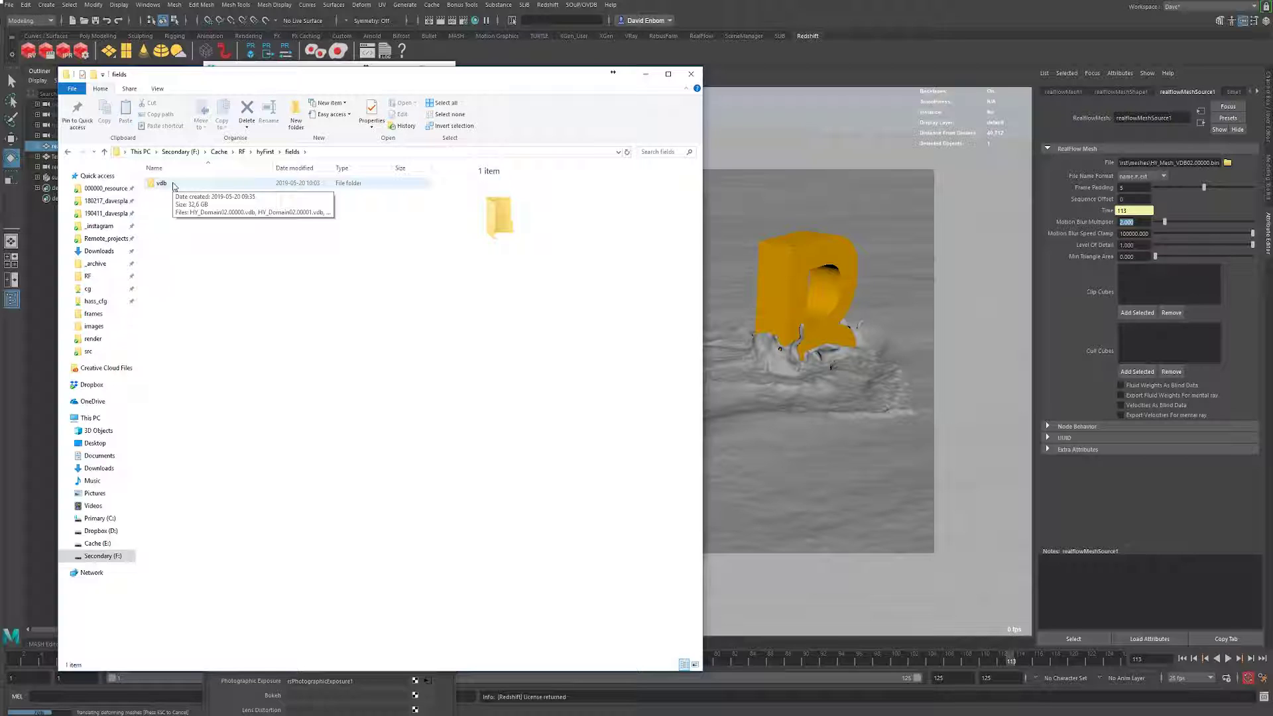
pyautogui.doubleClick(163, 184)
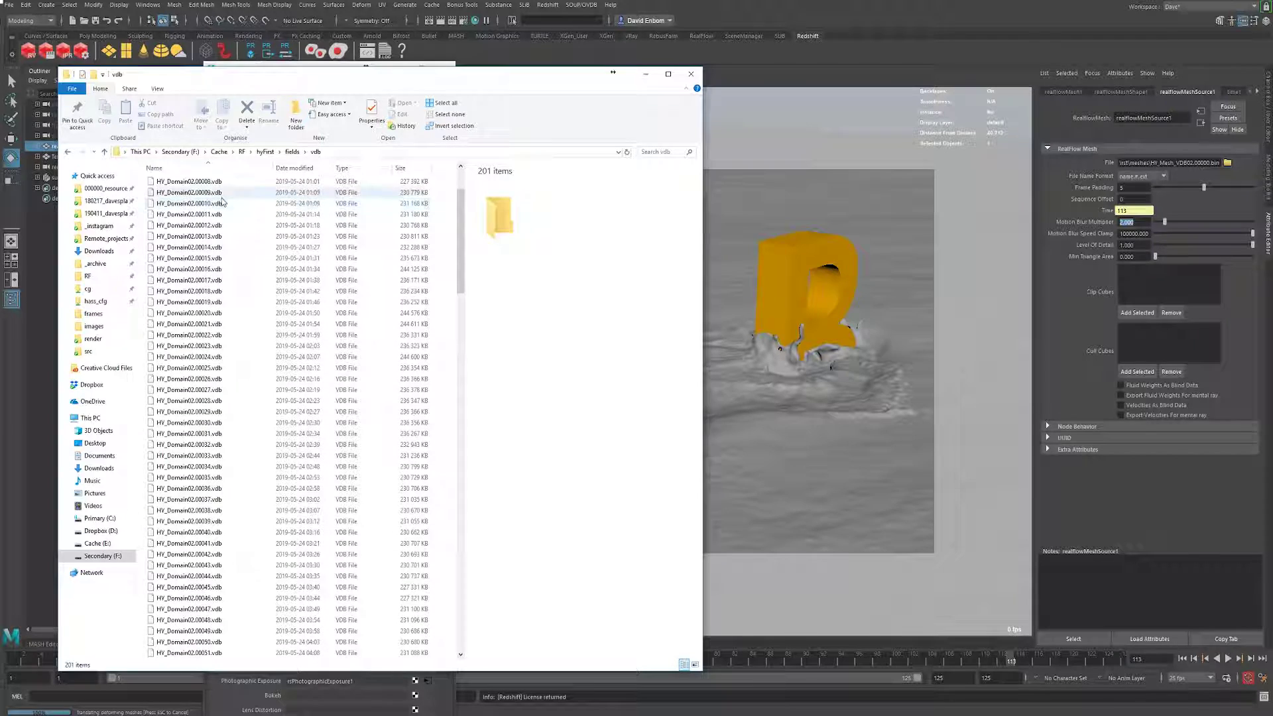
pyautogui.press('BackSpace')
pyautogui.press('BackSpace')
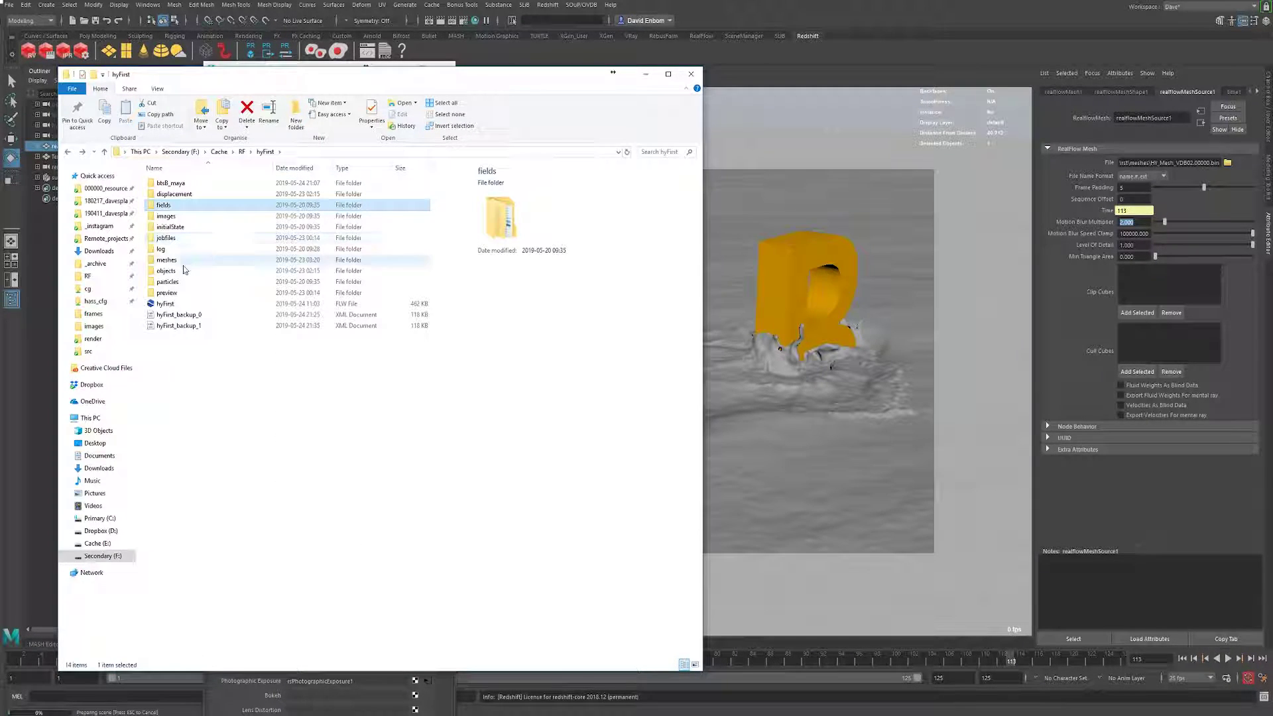
pyautogui.moveTo(173, 287)
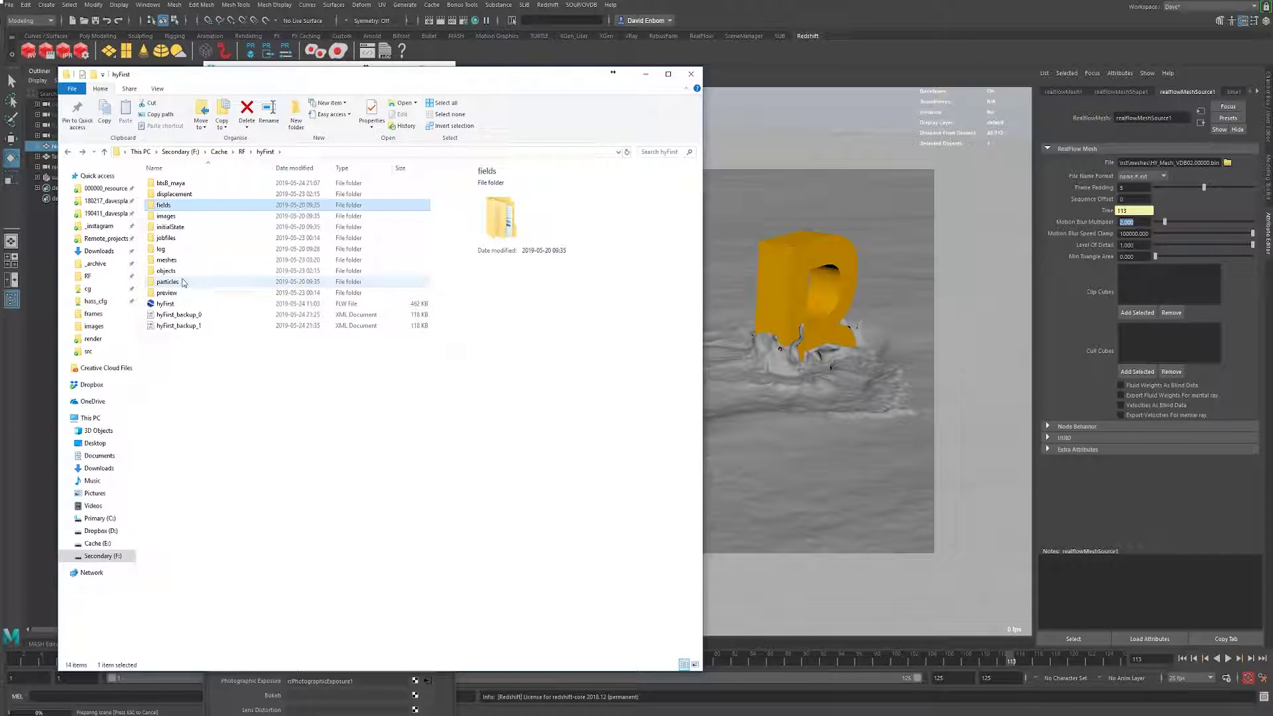
pyautogui.moveTo(181, 261)
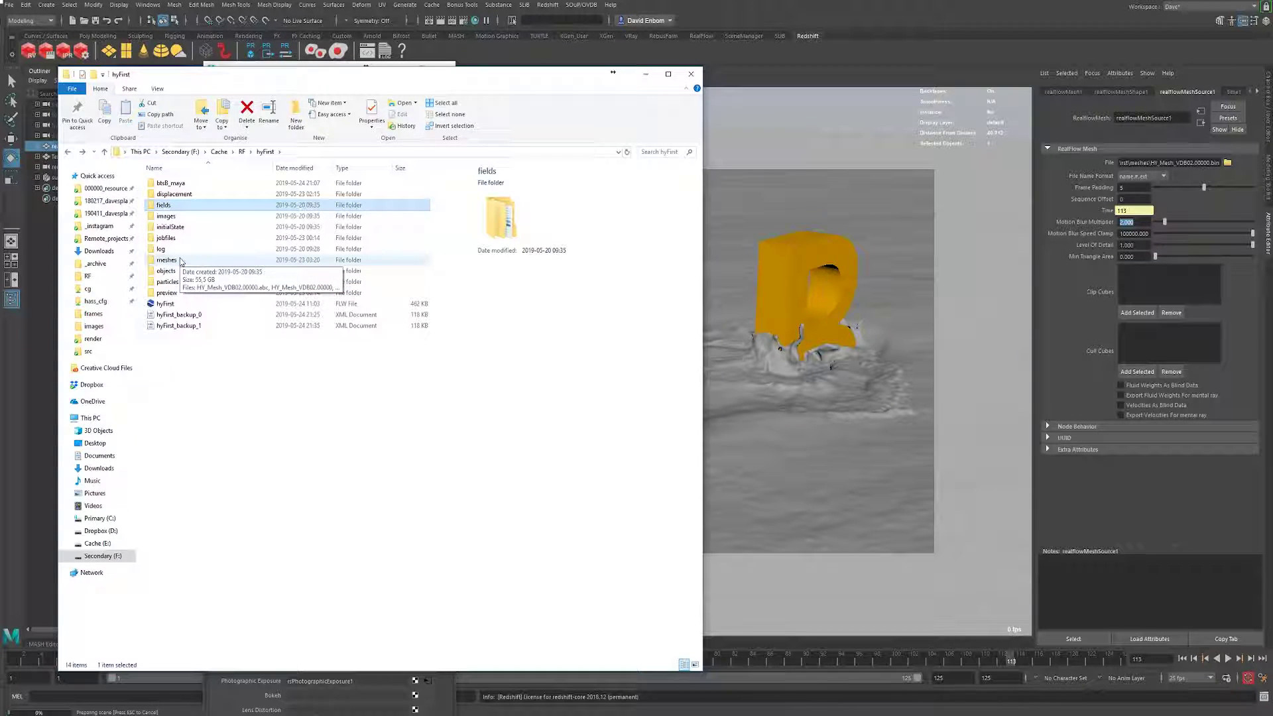
pyautogui.click(256, 441)
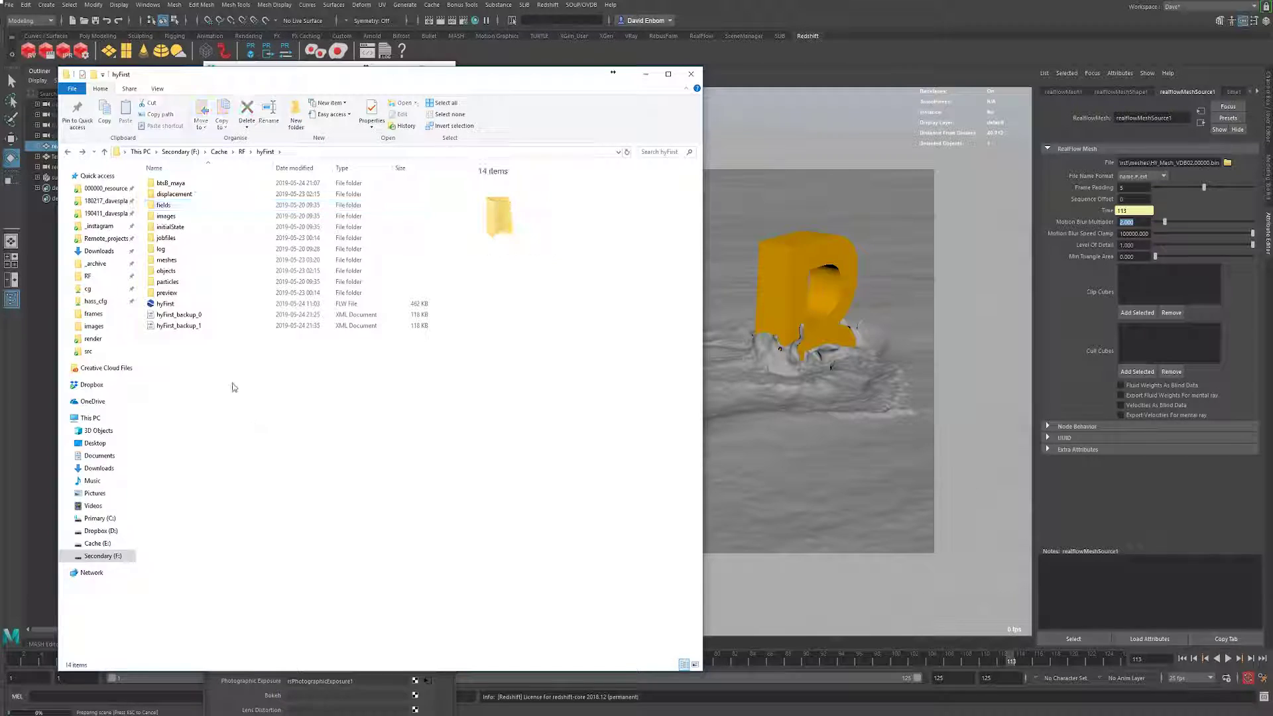
# Check the total size of the hyFirst folder inside RF through its properties and return to Maya.
pyautogui.click(186, 195)
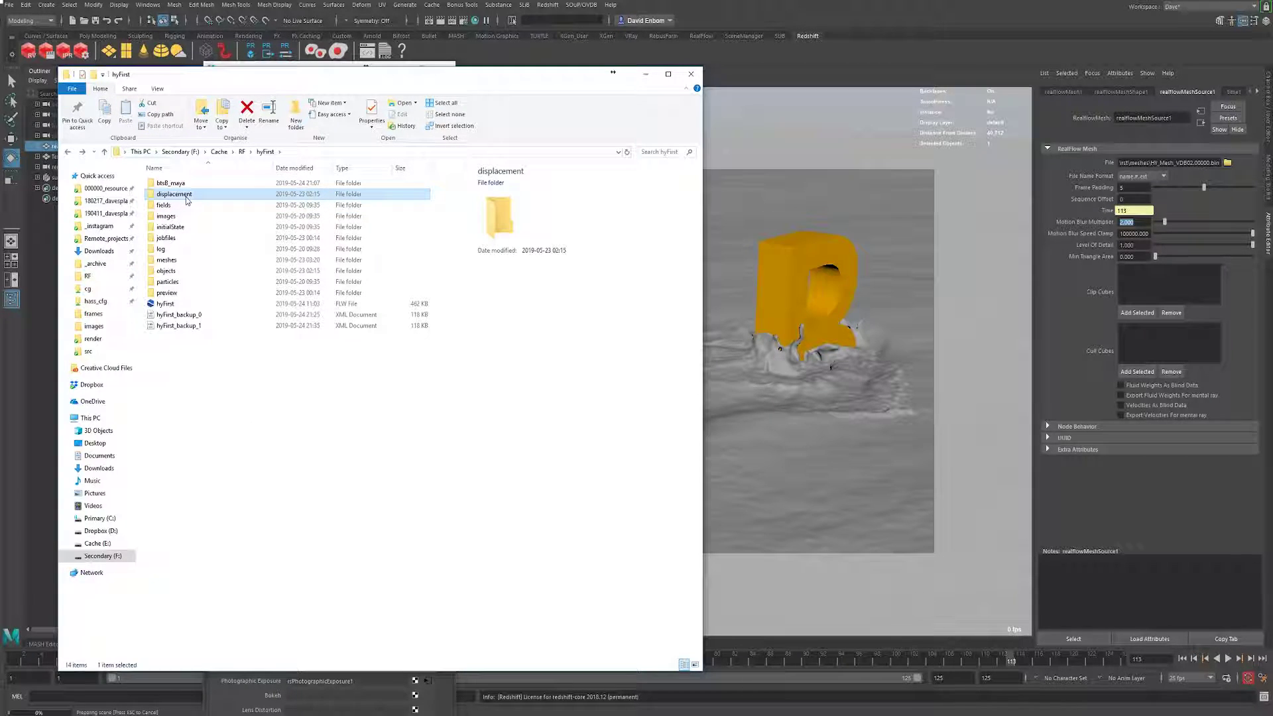
pyautogui.click(242, 152)
pyautogui.keyDown('ctrl'); pyautogui.click(167, 270); pyautogui.keyUp('ctrl')
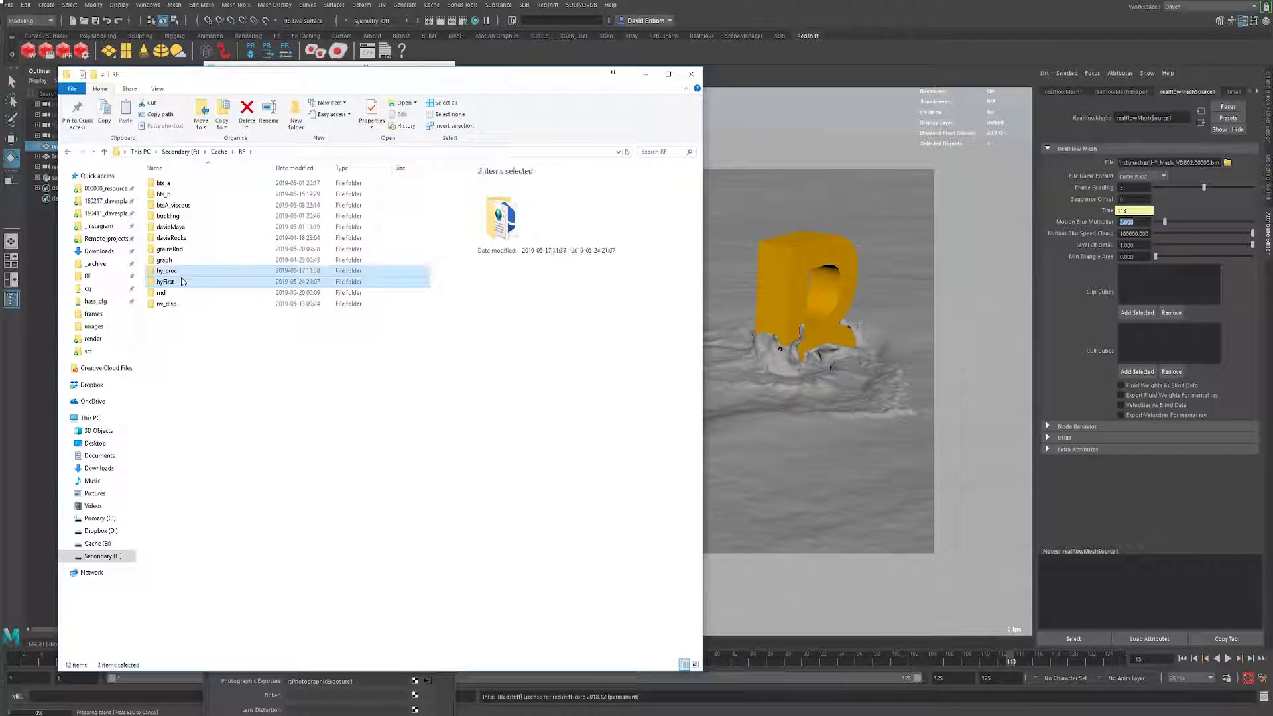
pyautogui.rightClick(169, 286)
pyautogui.click(341, 411)
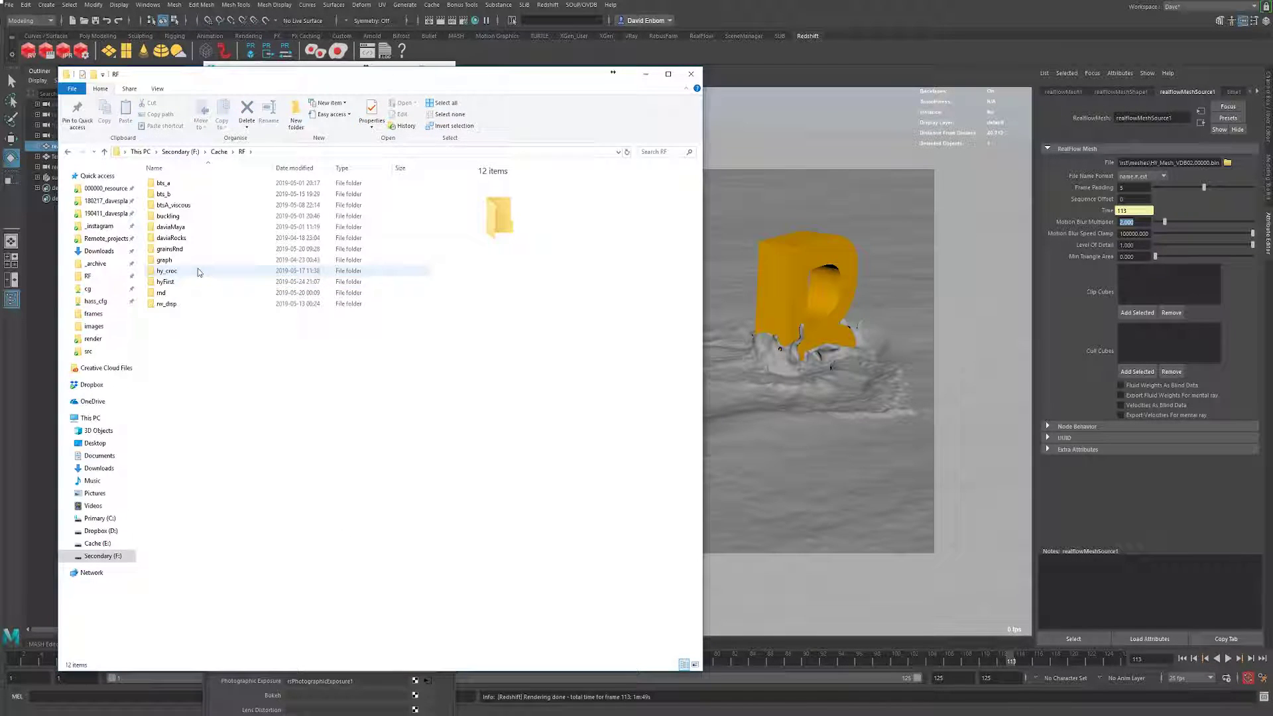
pyautogui.rightClick(195, 286)
pyautogui.click(177, 282)
pyautogui.rightClick(175, 281)
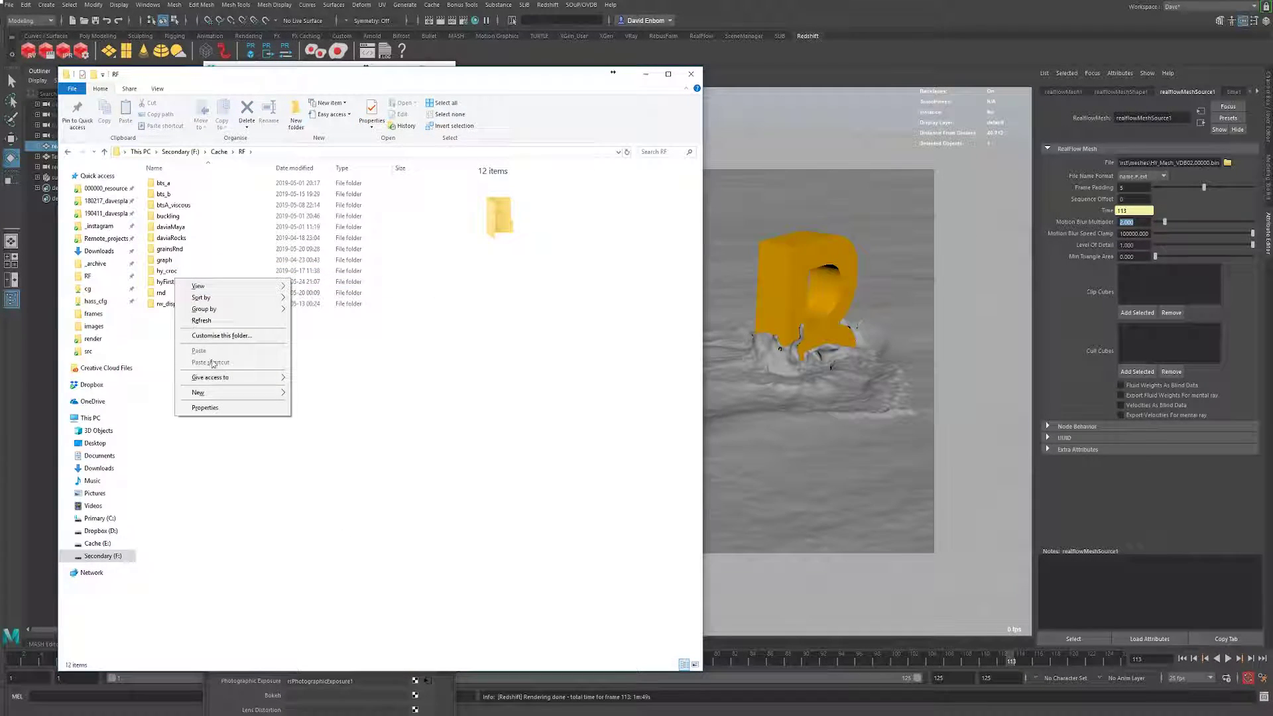
pyautogui.click(166, 282)
pyautogui.rightClick(185, 281)
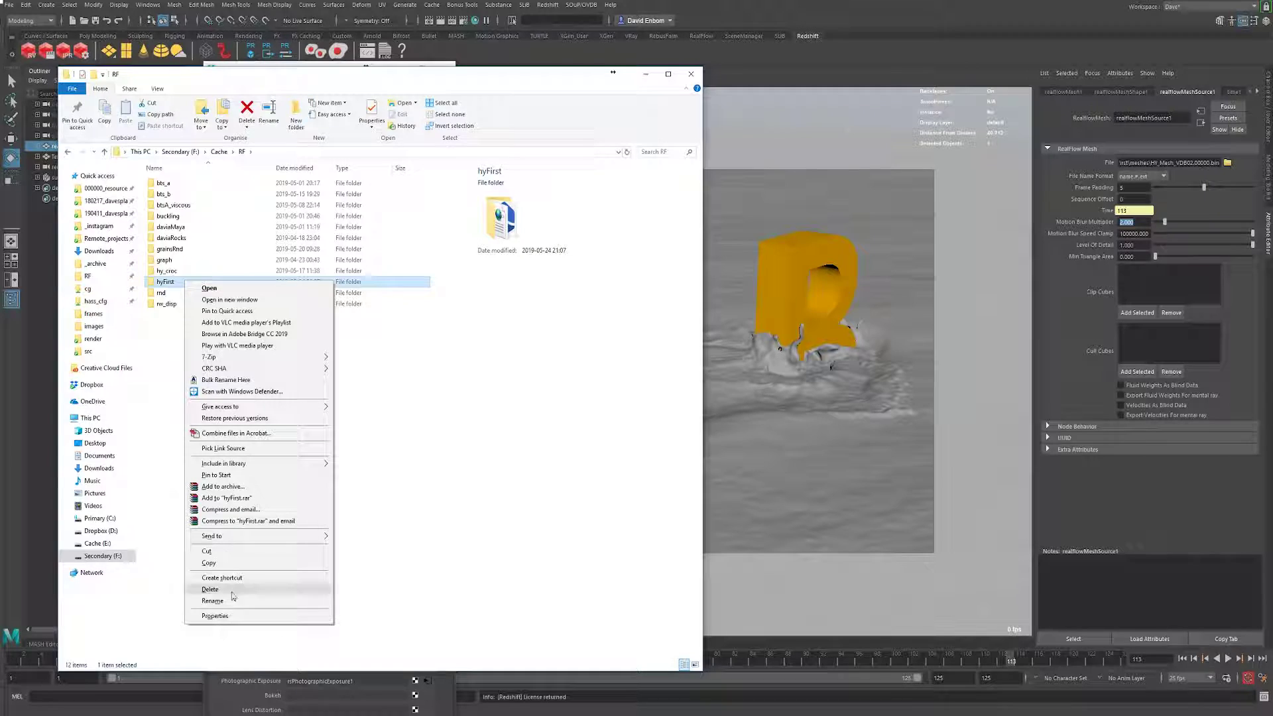
pyautogui.click(236, 616)
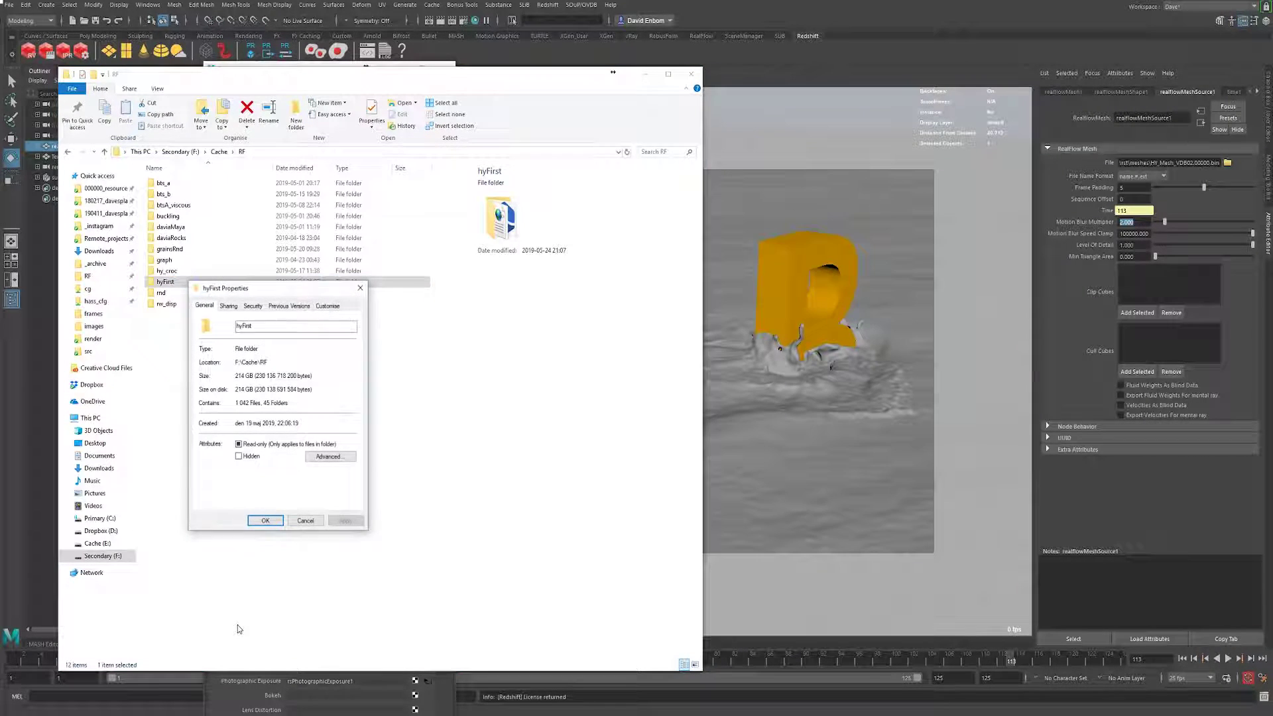
pyautogui.click(360, 289)
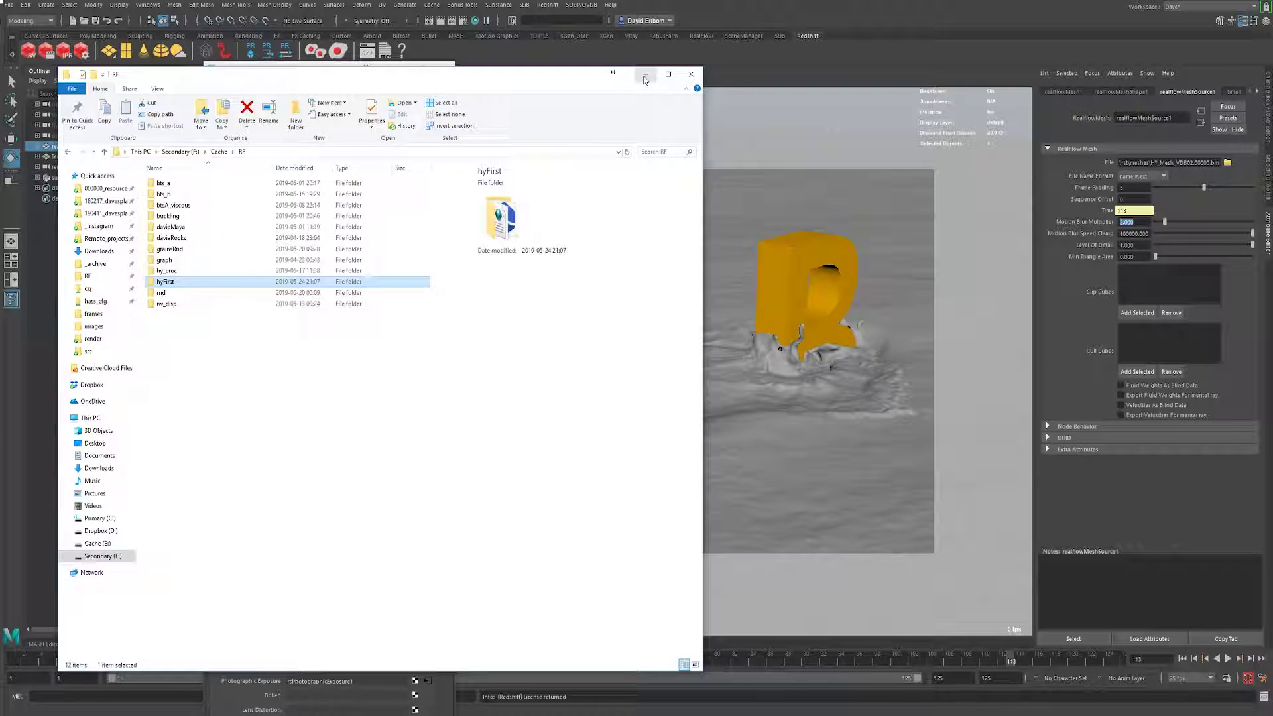
pyautogui.click(645, 77)
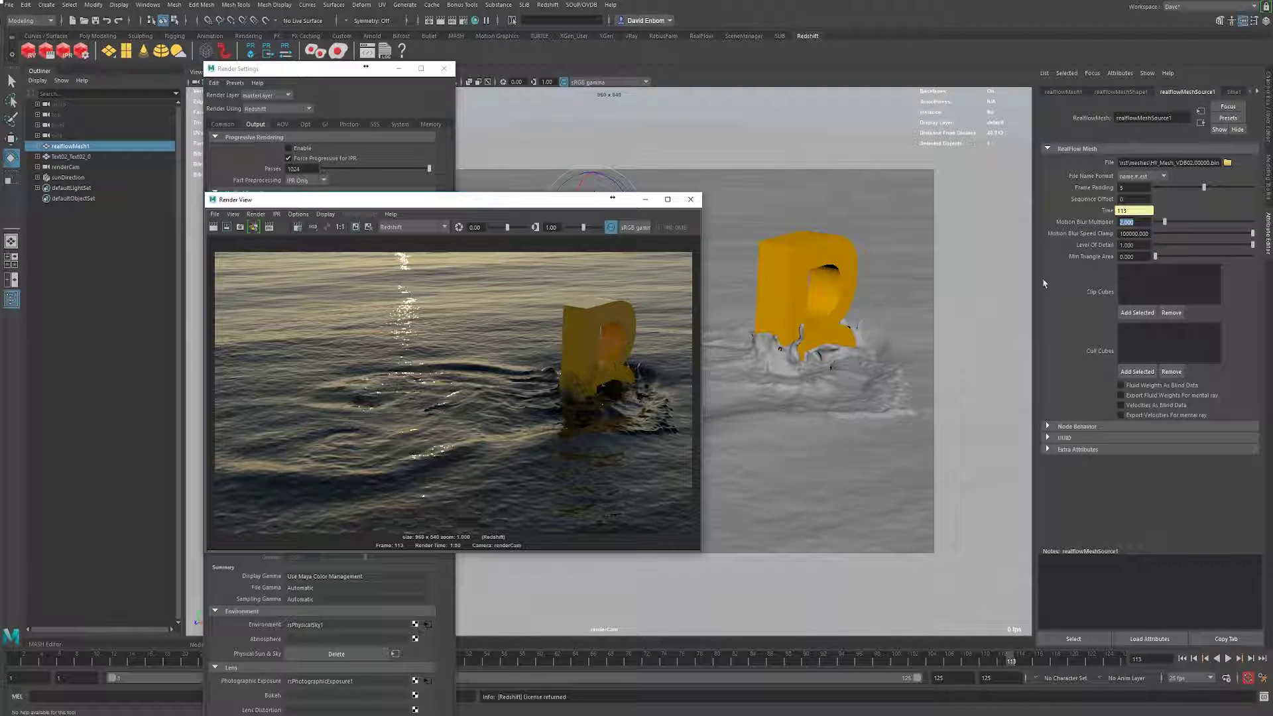
# Set the Brute Force GI ray count to 128 in the Redshift render settings.
pyautogui.moveTo(525, 203)
pyautogui.mouseDown()
pyautogui.moveTo(584, 155)
pyautogui.moveTo(525, 196)
pyautogui.mouseUp()
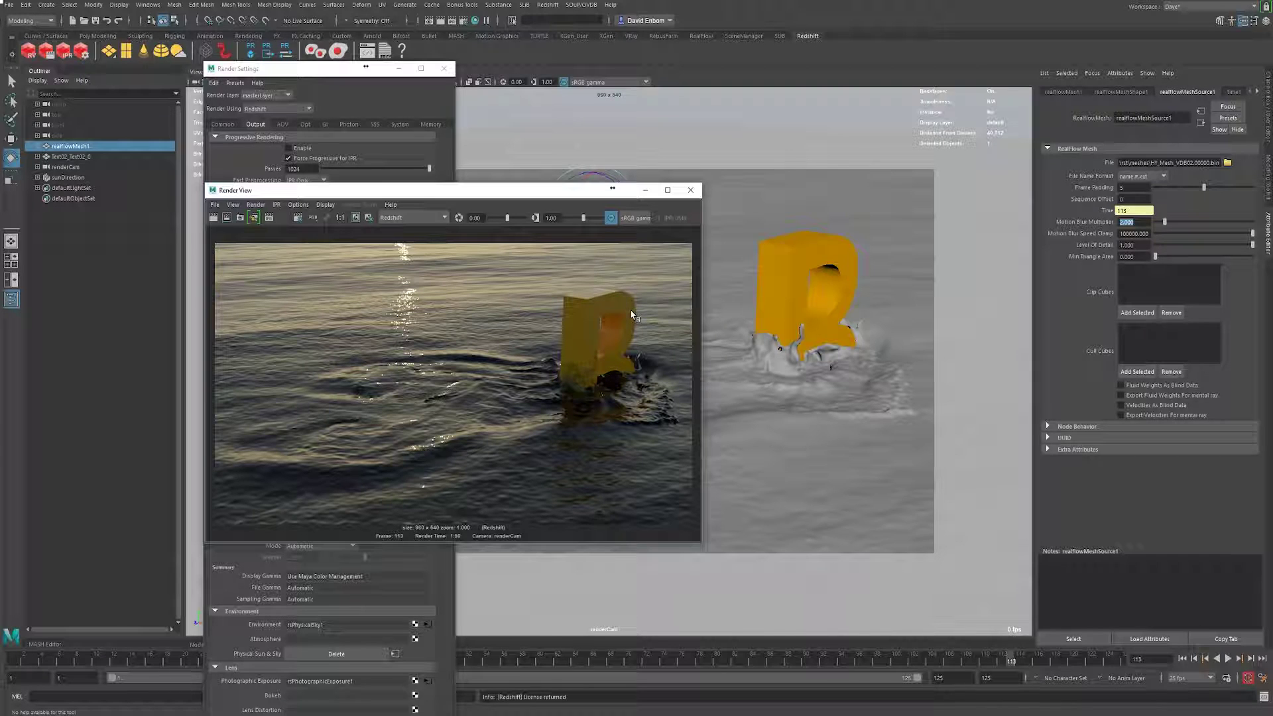
pyautogui.click(324, 102)
pyautogui.click(326, 124)
pyautogui.write('128')
pyautogui.press('Return')
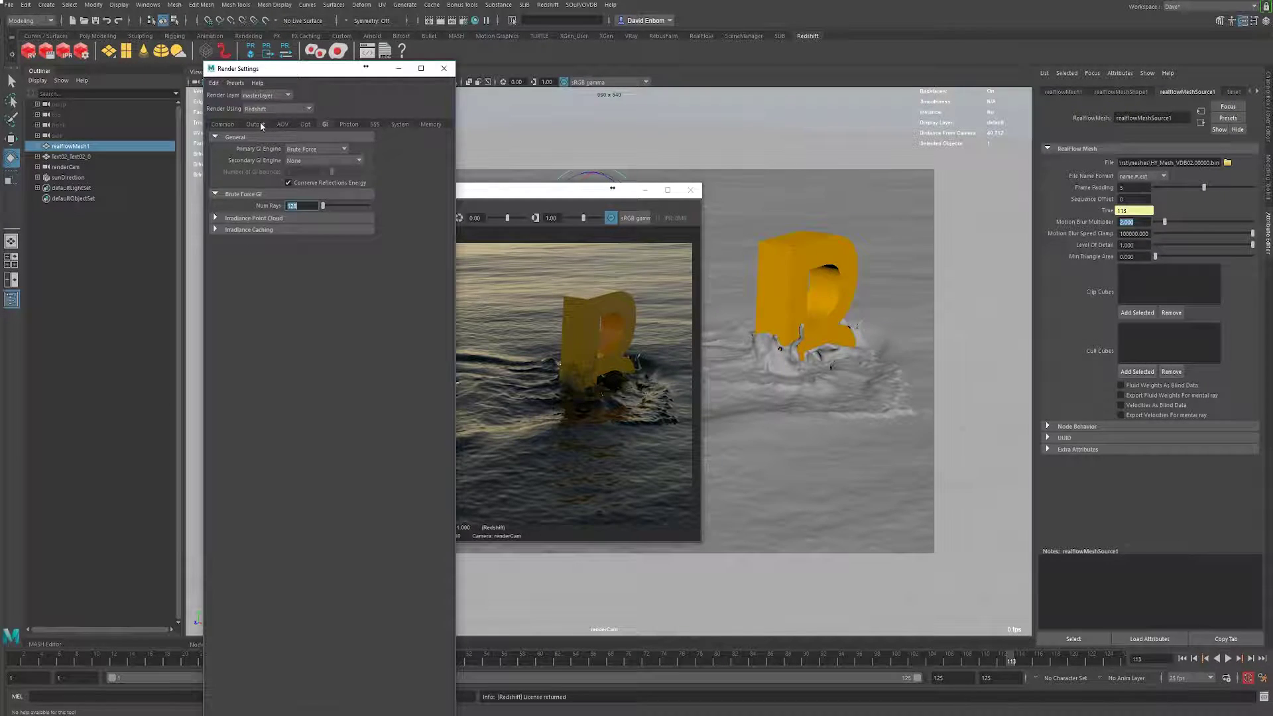
# Set the unified sampling's Max Samples to 256 in the Redshift output settings.
pyautogui.click(259, 123)
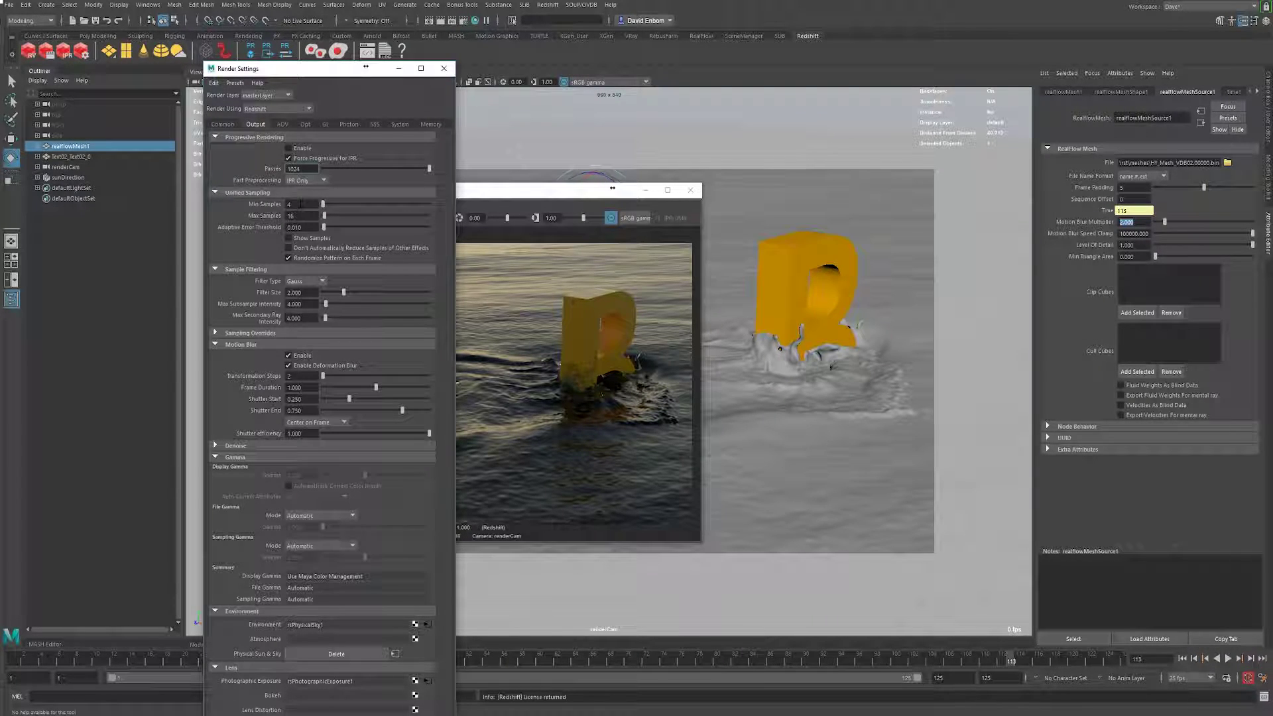
pyautogui.doubleClick(299, 216)
pyautogui.press('Return')
# Override the reflection, refraction and light sampling, replacing the samples with 512 for each.
pyautogui.click(249, 333)
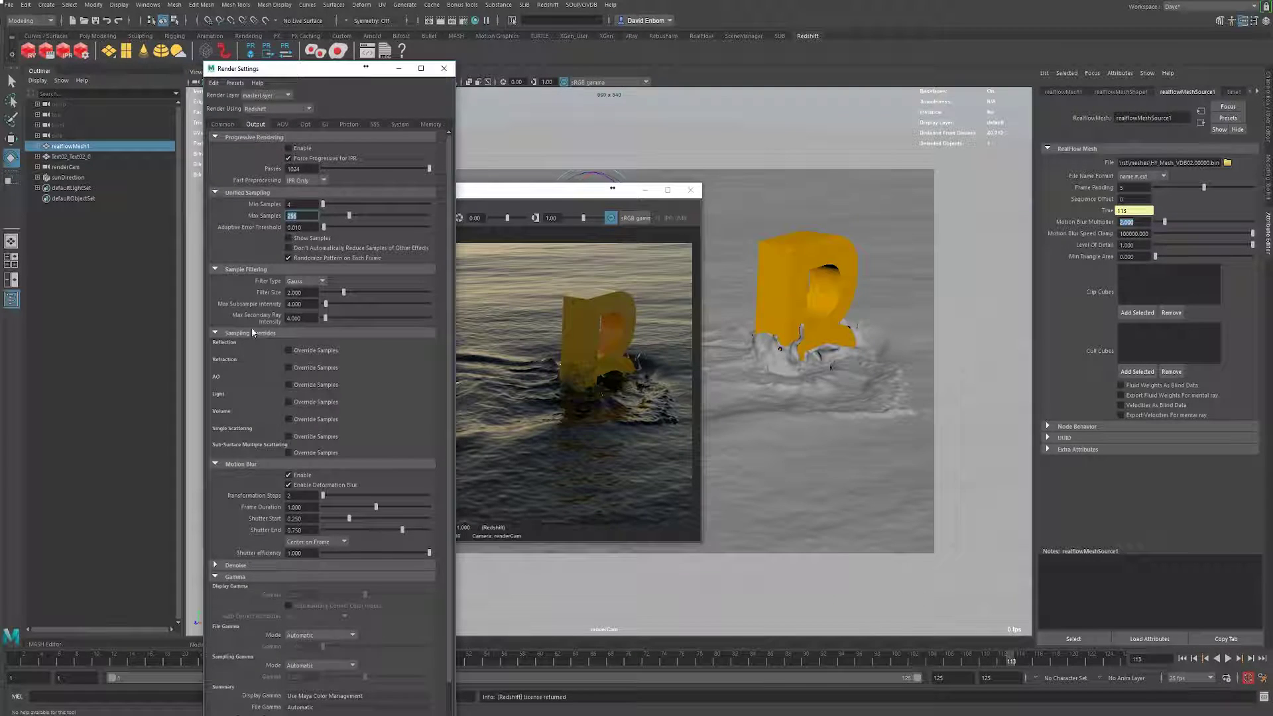
pyautogui.click(289, 350)
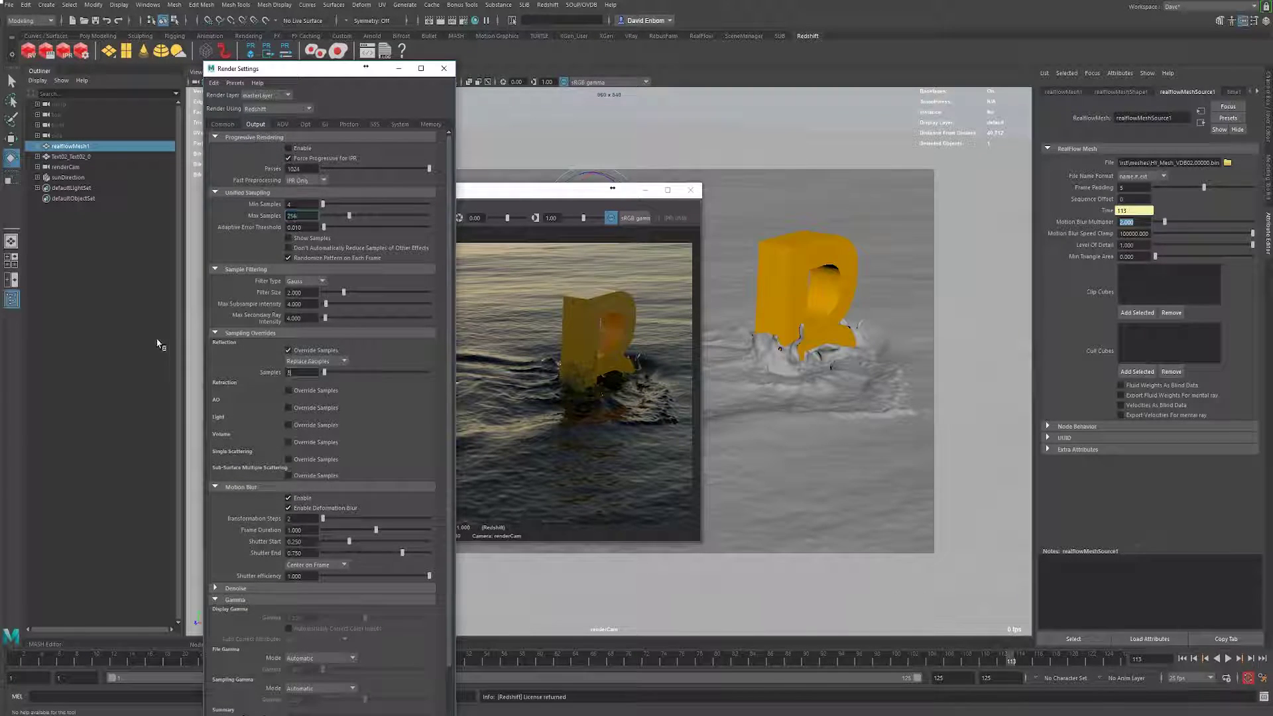
pyautogui.click(289, 390)
pyautogui.click(289, 447)
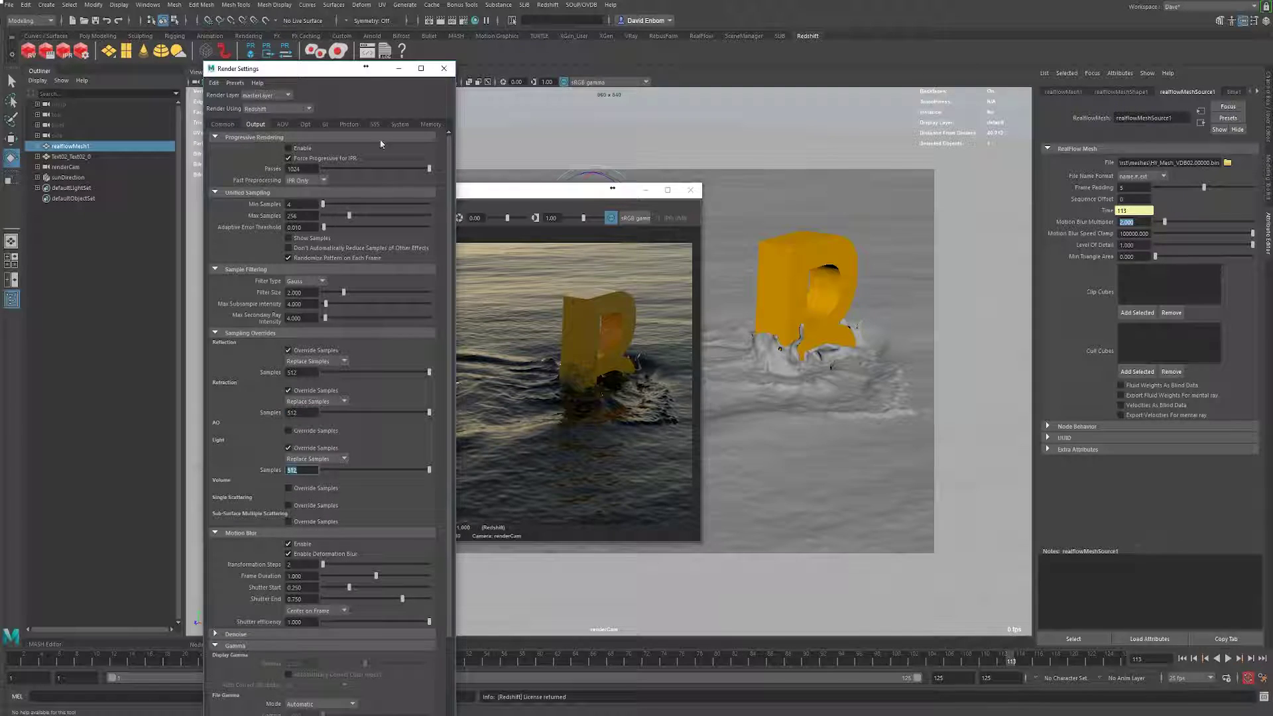
# Close the render settings, re-render the frame with the raised sampling and step the timeline back to frame 112.
pyautogui.click(444, 68)
pyautogui.click(215, 218)
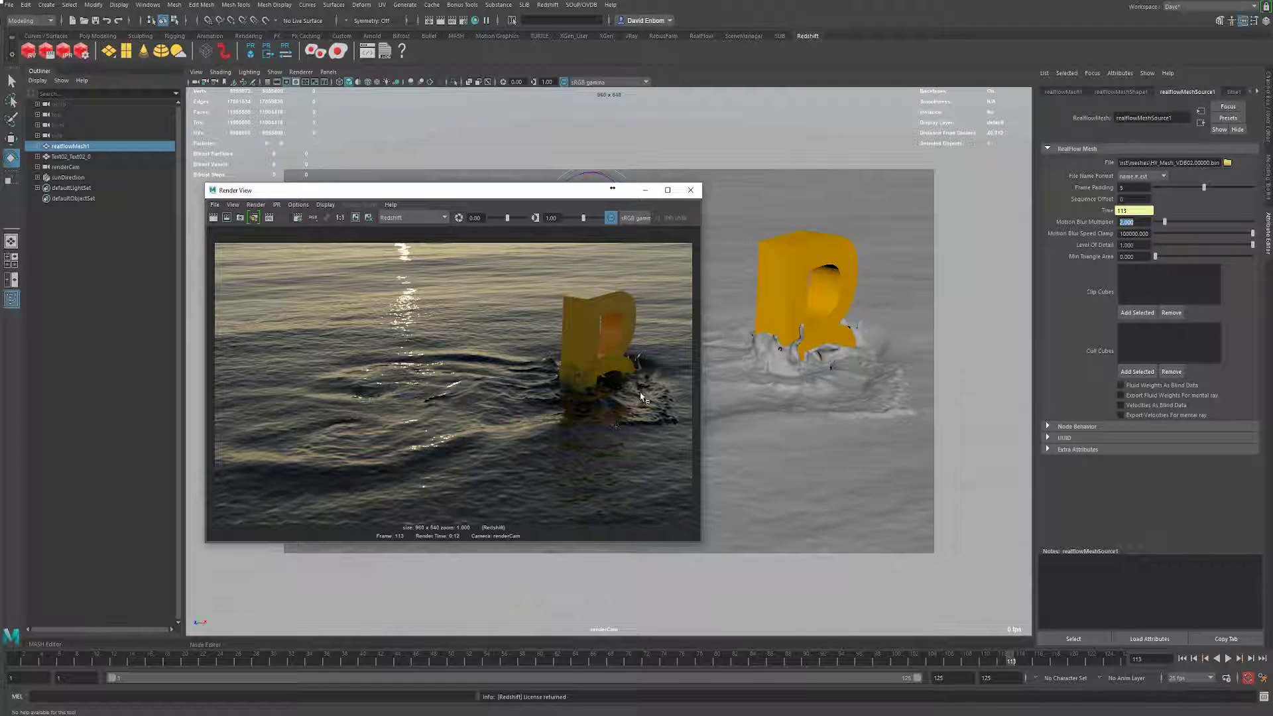
pyautogui.click(1195, 659)
pyautogui.click(1195, 659)
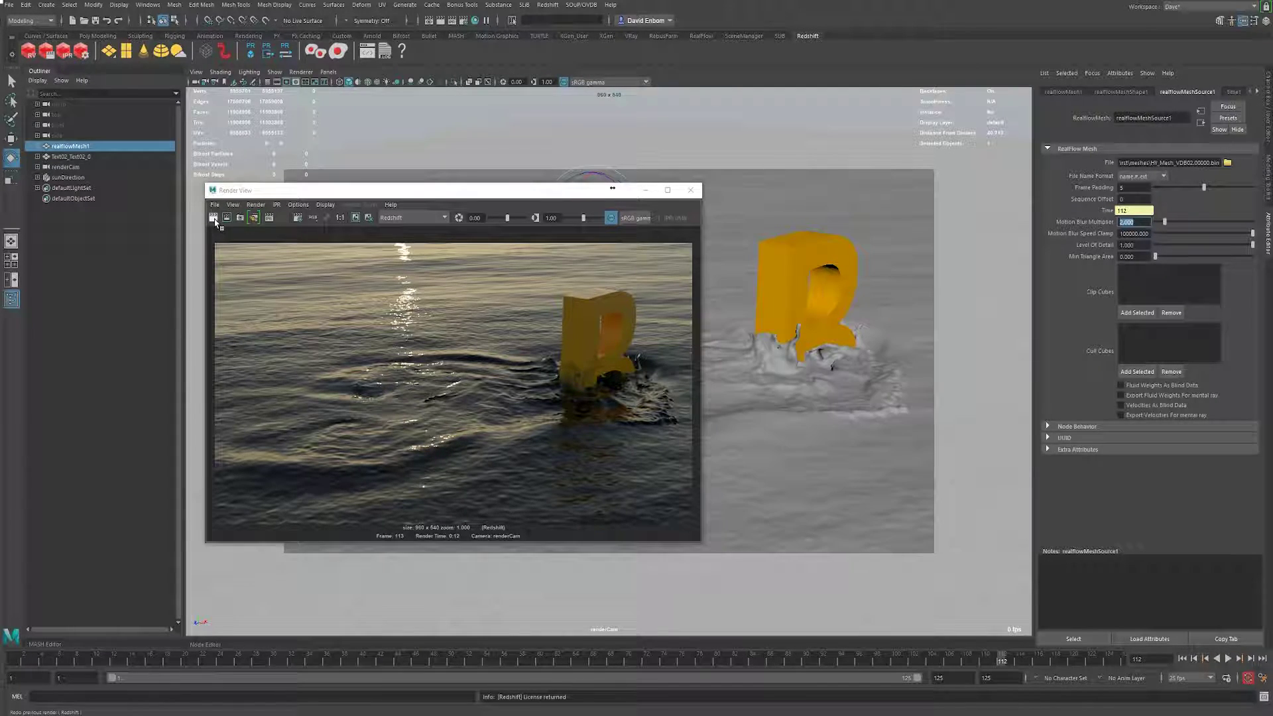
# Set the render resolution to the HD 1080 preset and remove persp from the renderable cameras.
pyautogui.click(298, 217)
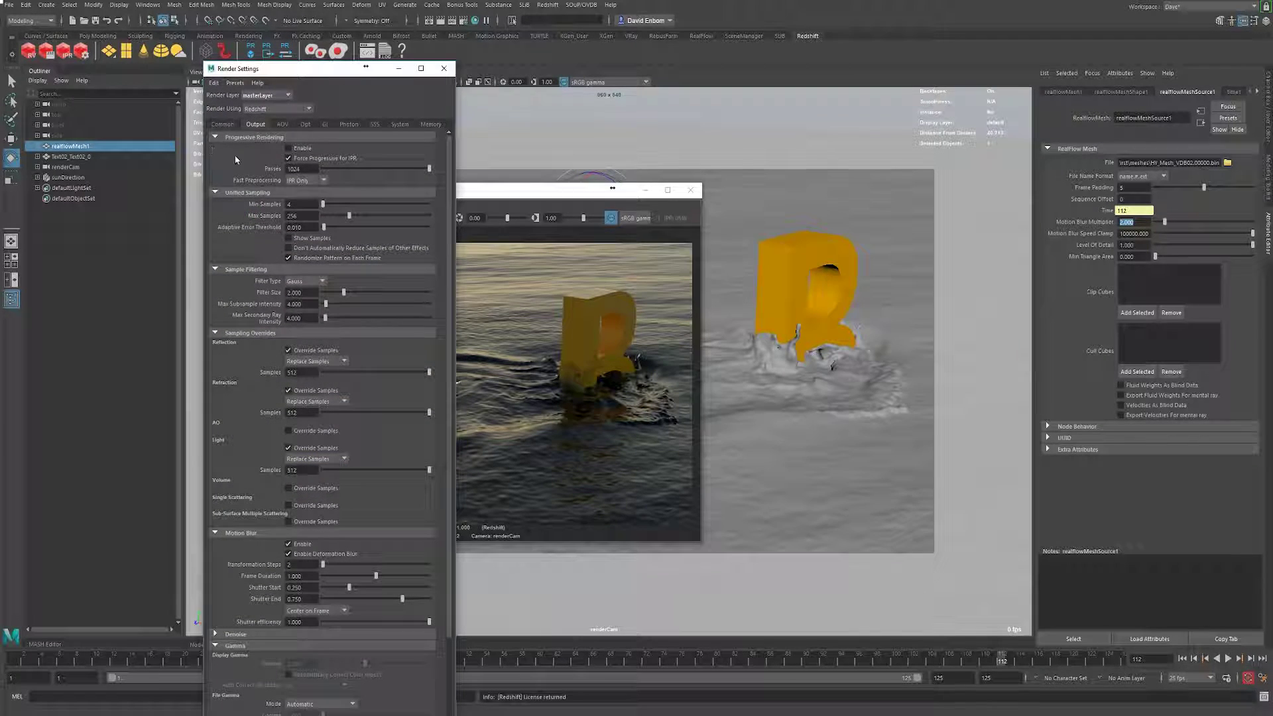
pyautogui.click(223, 125)
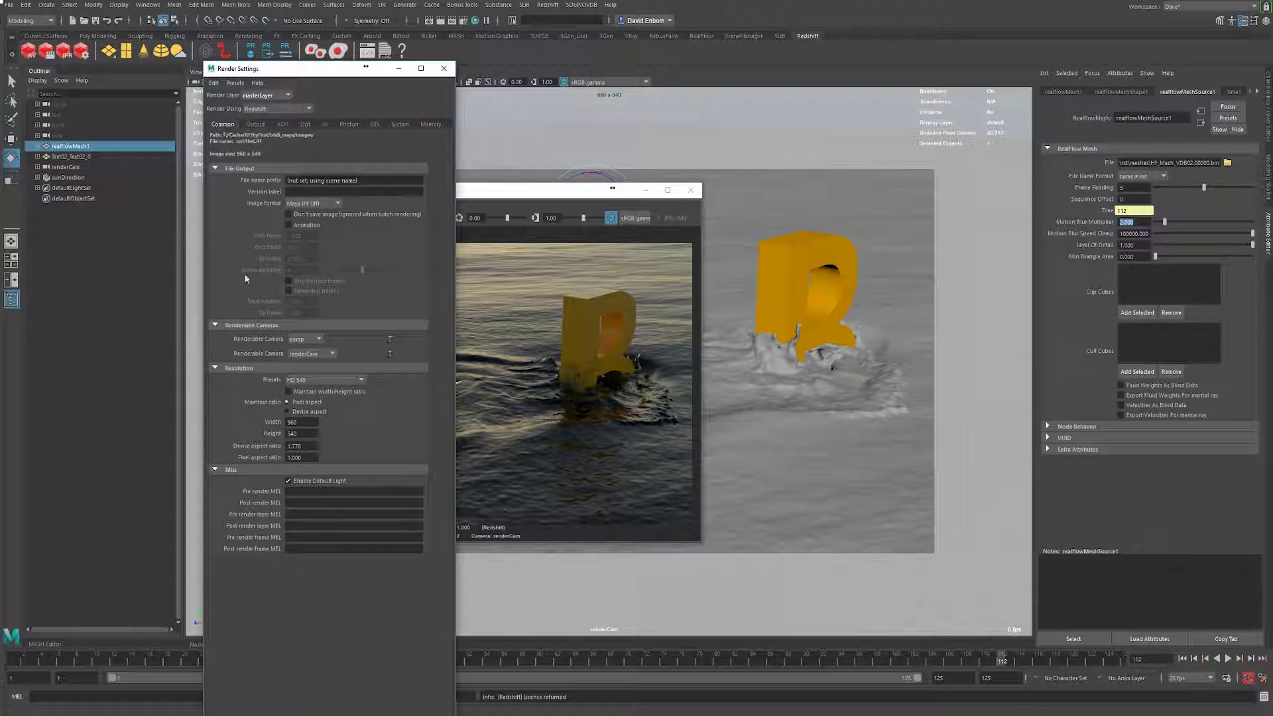
pyautogui.click(317, 381)
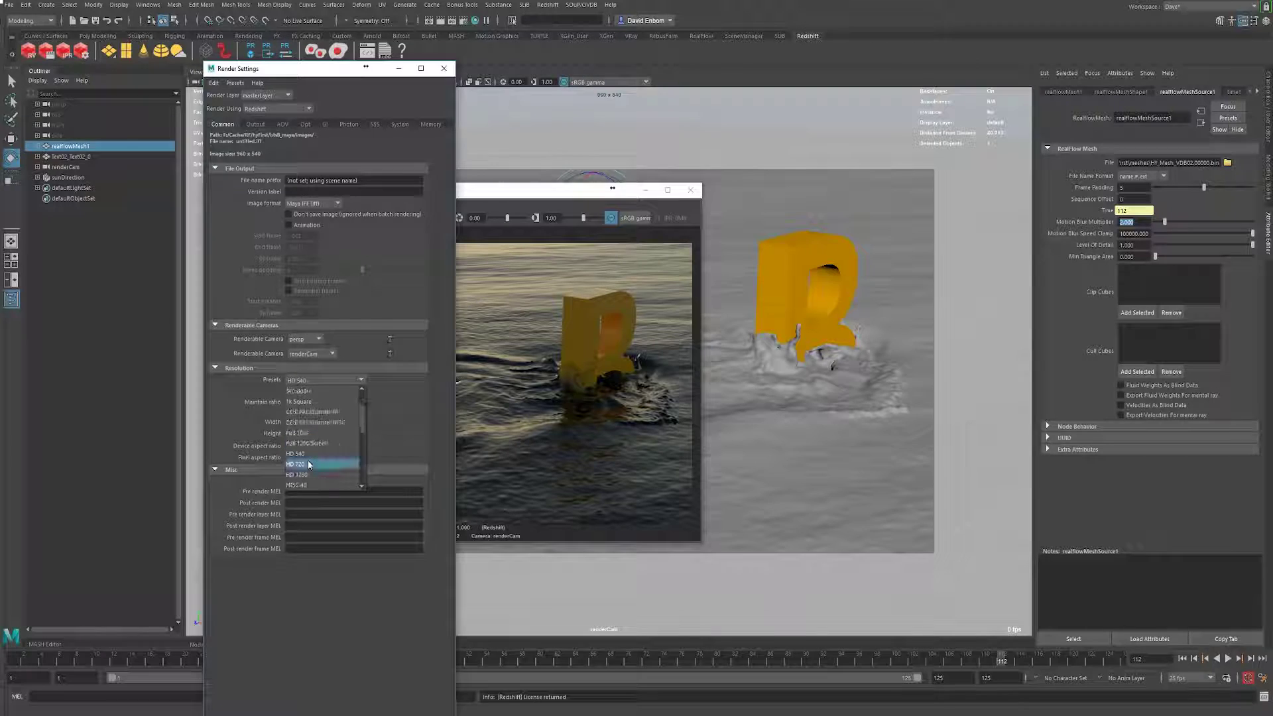
pyautogui.click(311, 464)
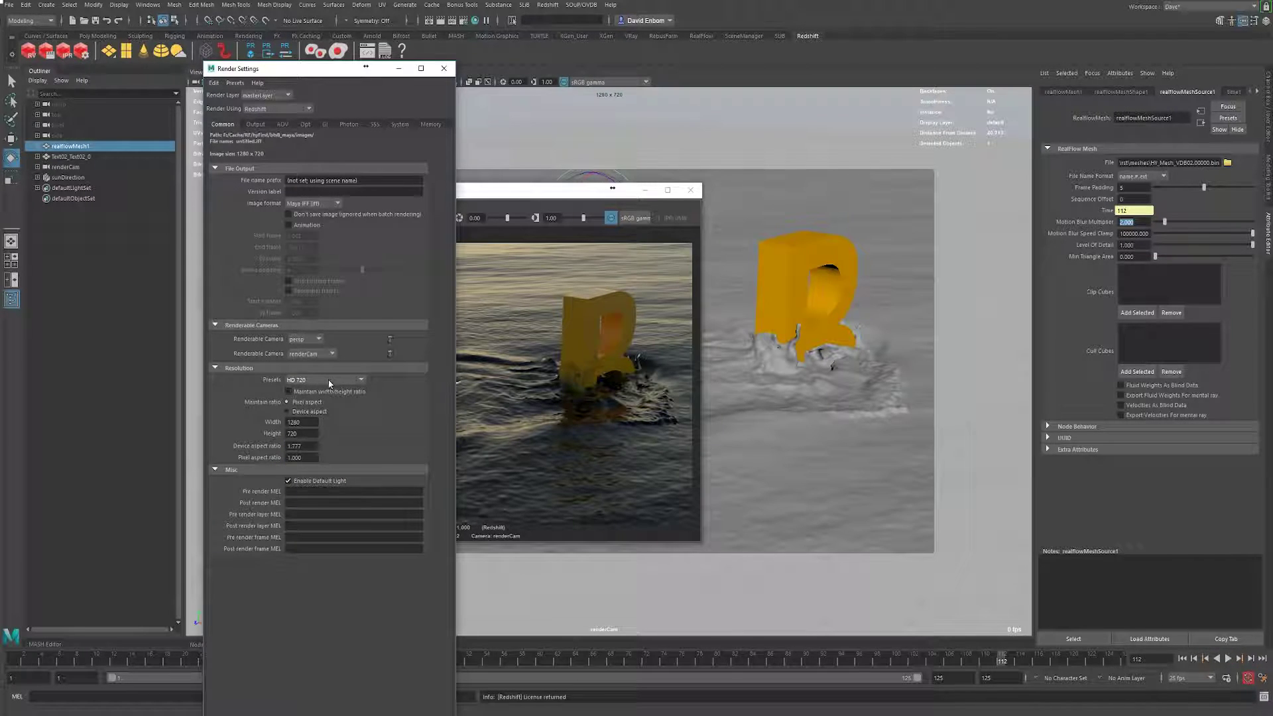
pyautogui.click(330, 383)
pyautogui.click(321, 468)
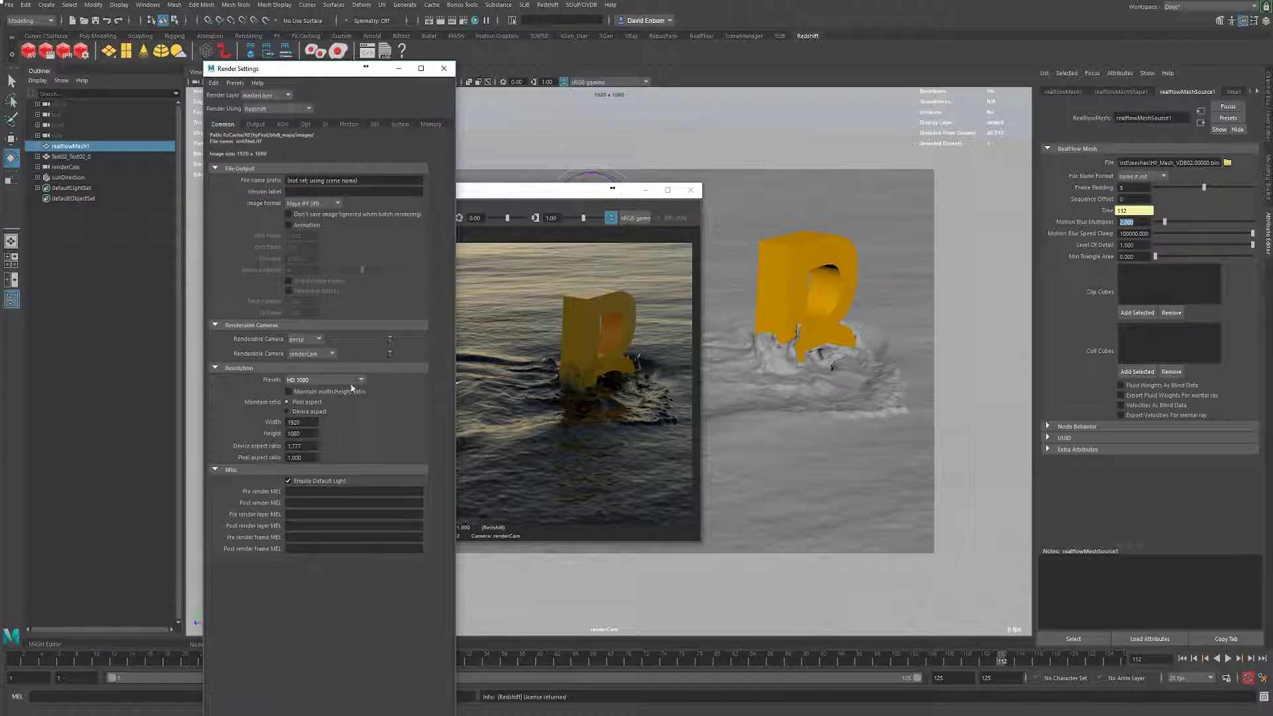
pyautogui.click(389, 339)
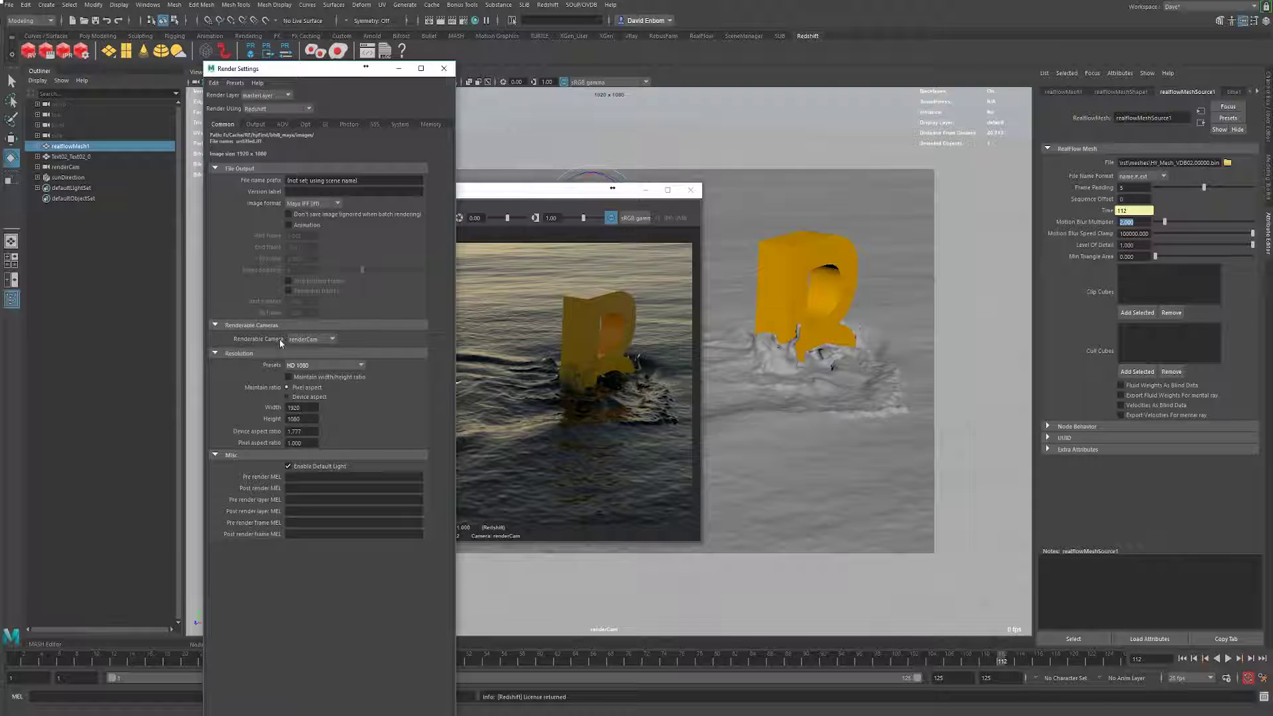
pyautogui.click(444, 69)
# Render frame 112 through renderCam and enlarge the Render View window to inspect the image.
pyautogui.moveTo(292, 190); pyautogui.dragTo(358, 164)
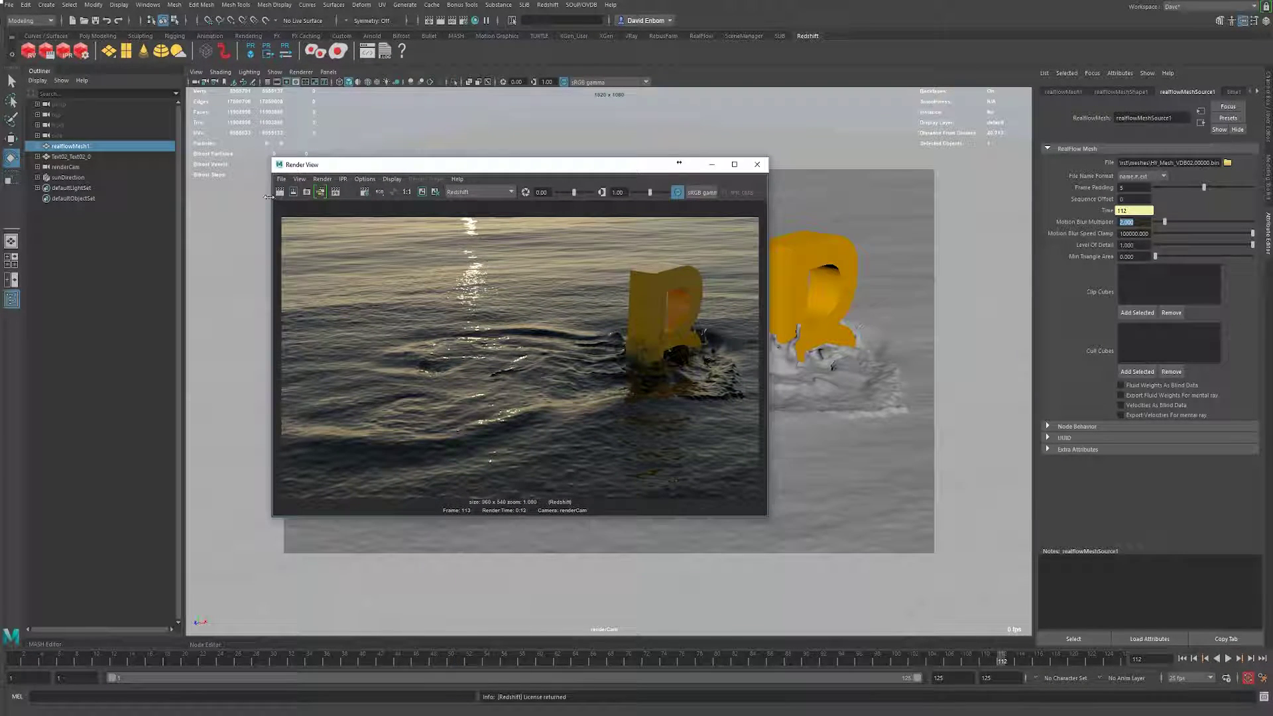
pyautogui.rightClick(280, 191)
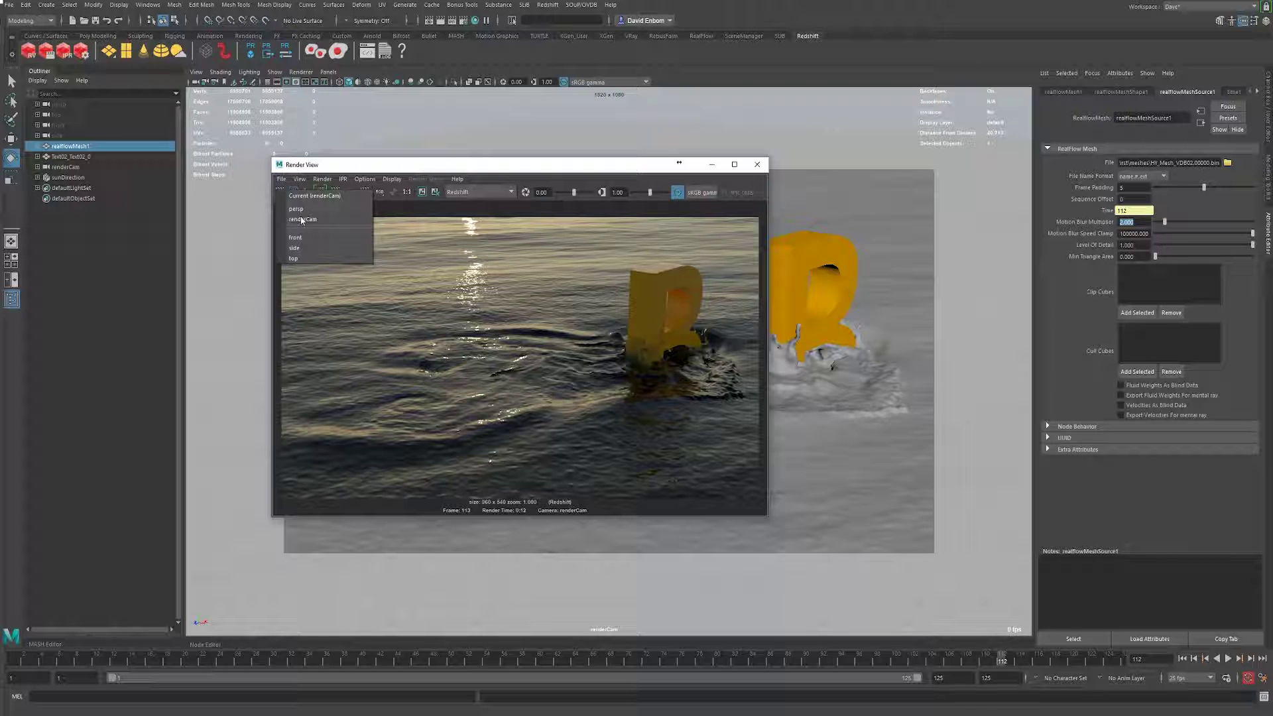
pyautogui.click(301, 219)
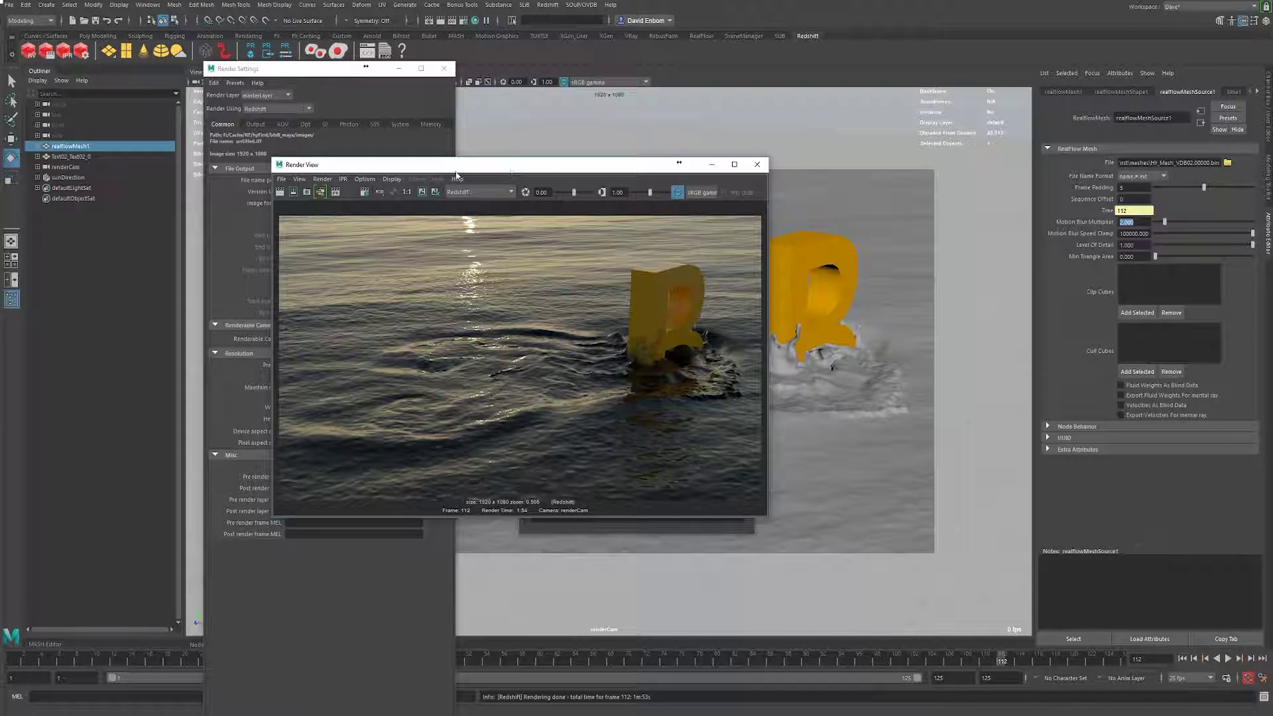
pyautogui.moveTo(272, 518); pyautogui.dragTo(28, 669)
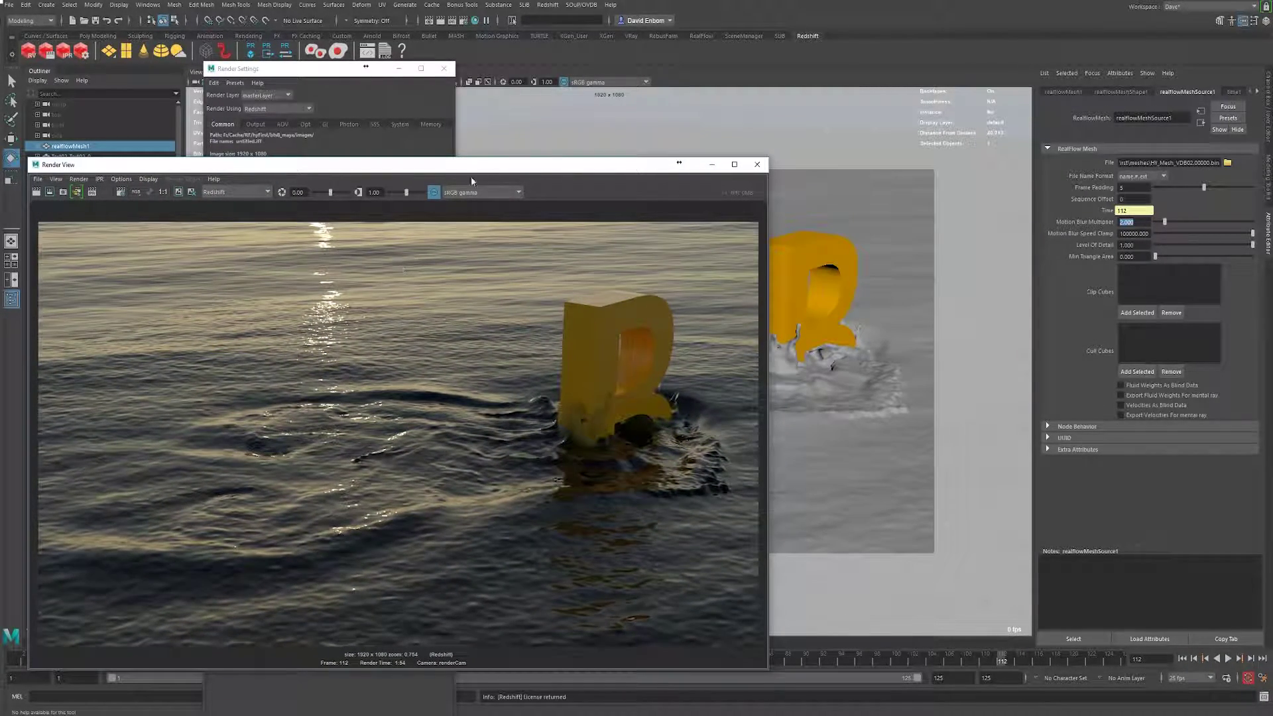
pyautogui.moveTo(481, 166); pyautogui.dragTo(509, 126)
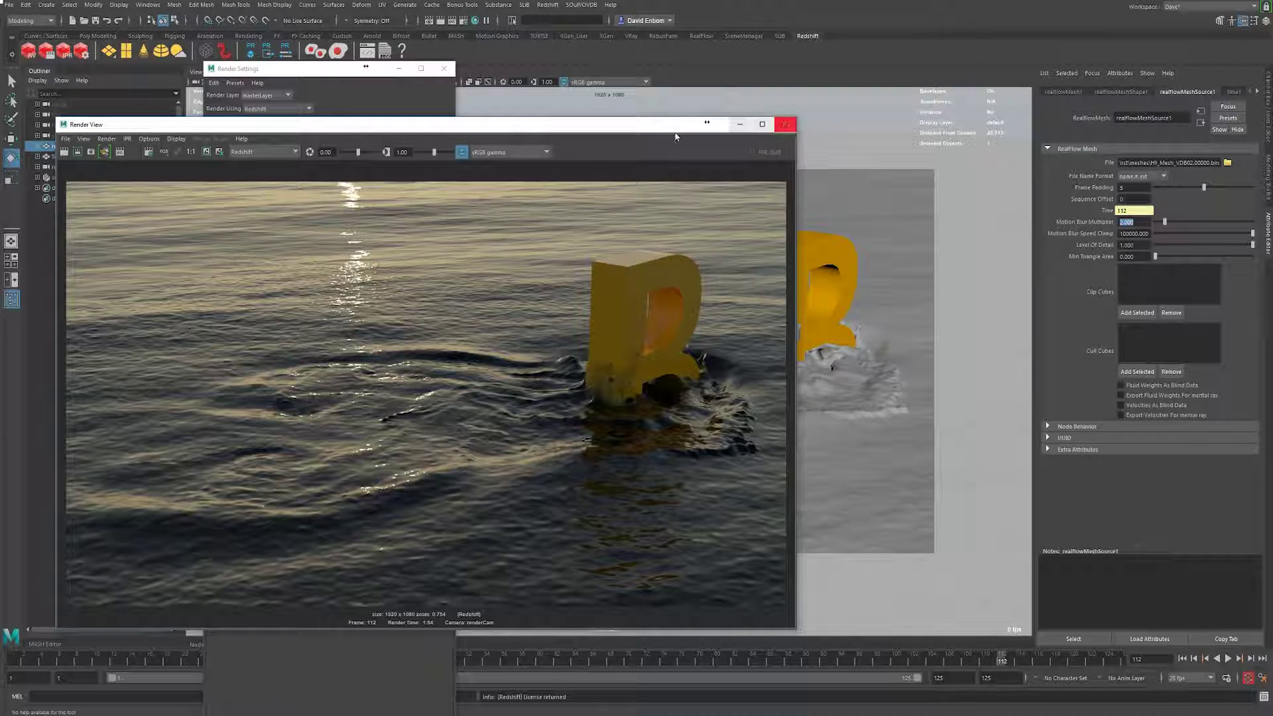
pyautogui.moveTo(622, 130); pyautogui.dragTo(665, 116)
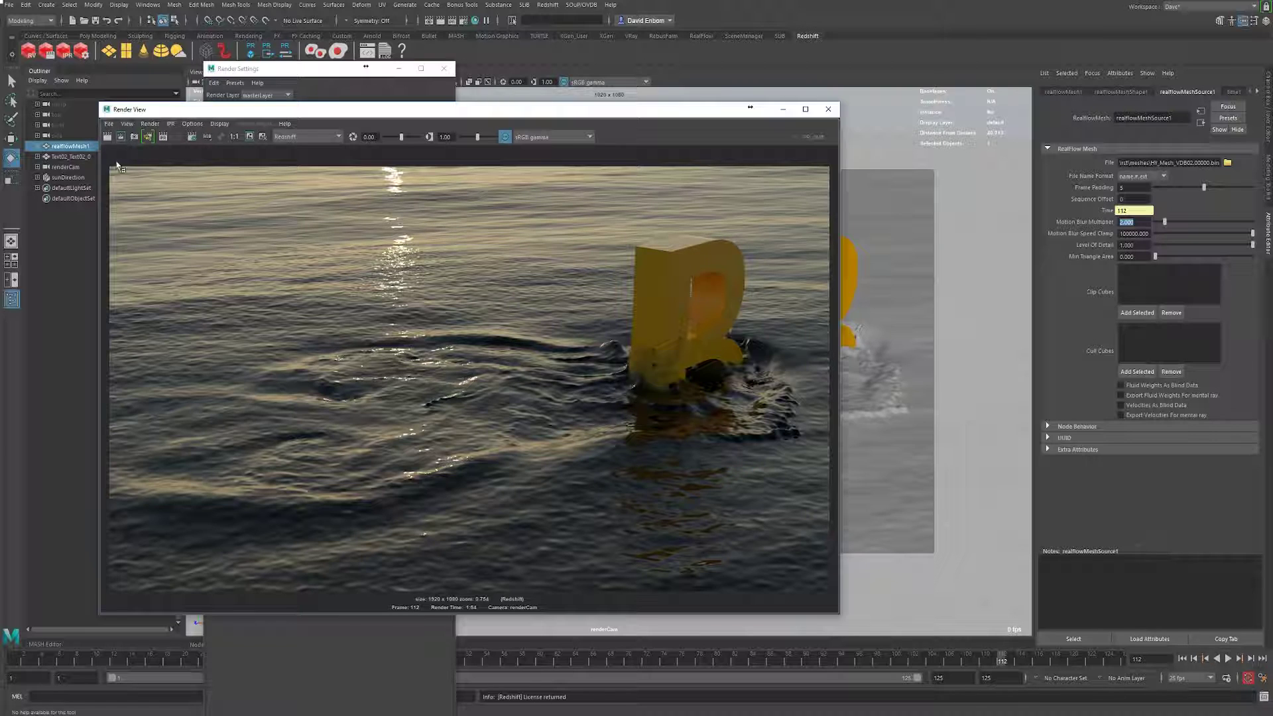
# Add a Bokeh lens shader in the Redshift output settings.
pyautogui.click(192, 137)
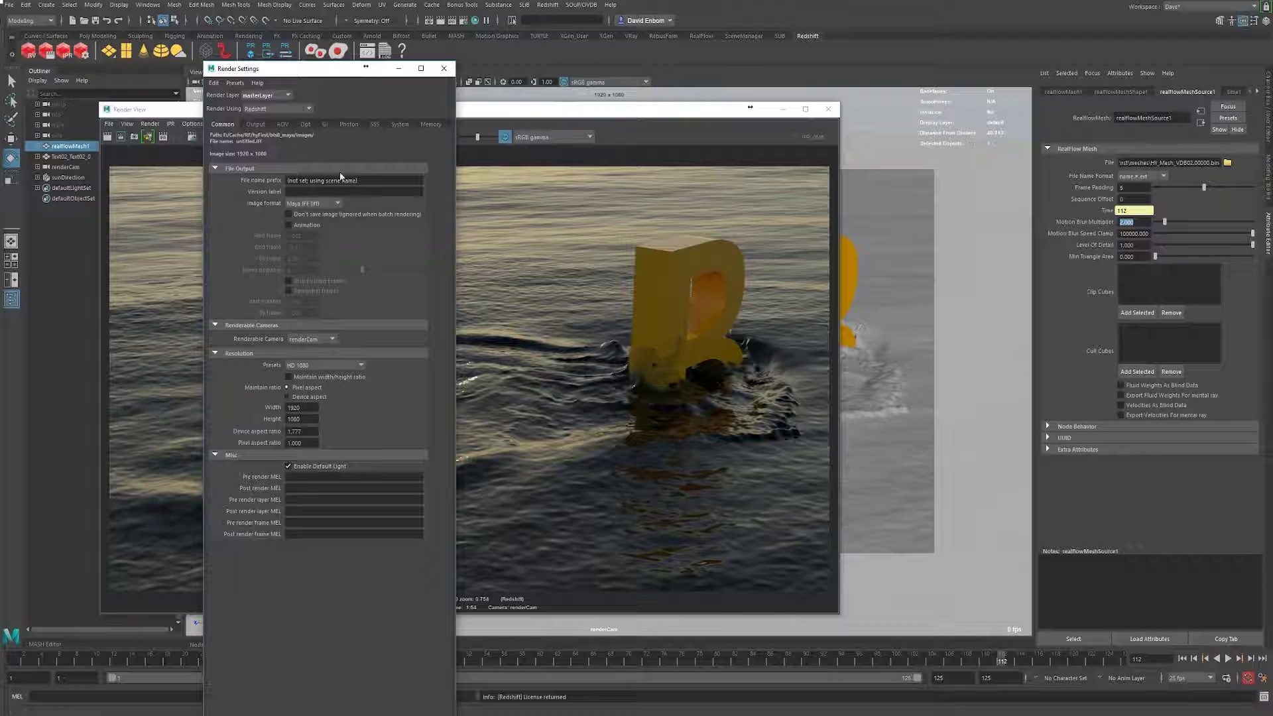
pyautogui.scroll(-5, 276, 453)
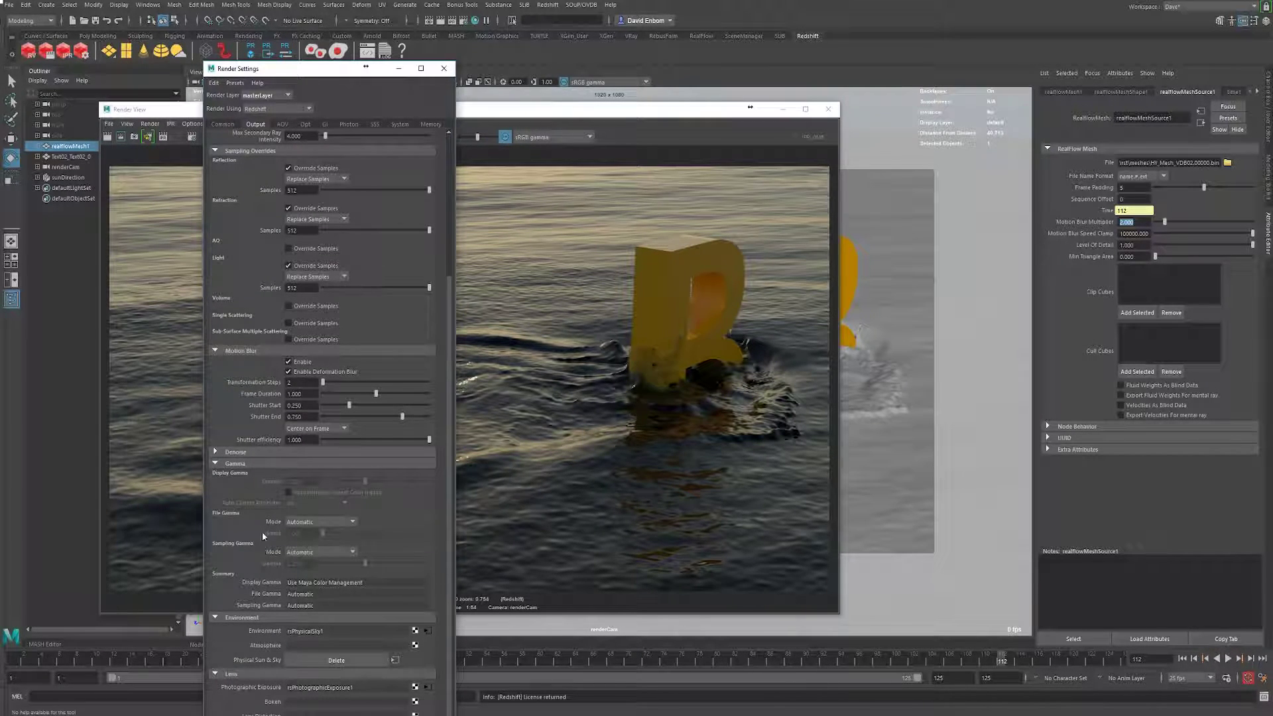
pyautogui.scroll(5, 264, 524)
pyautogui.scroll(-5, 269, 457)
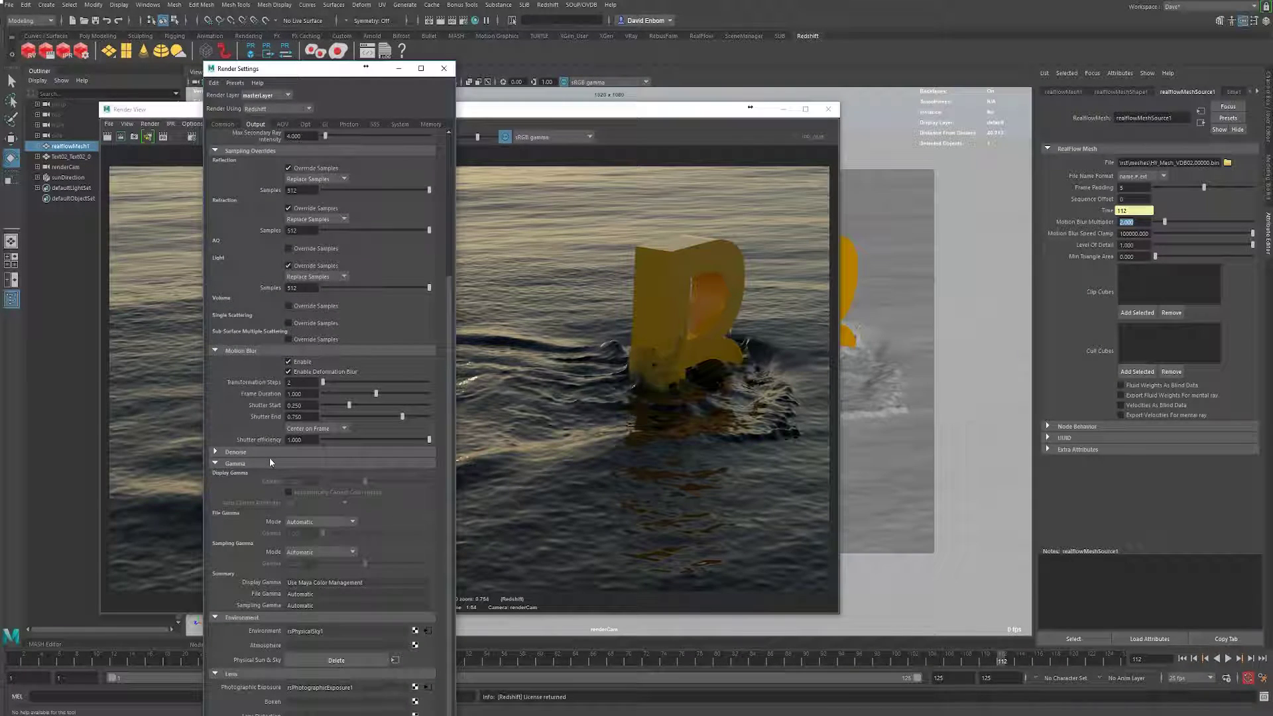
pyautogui.click(414, 700)
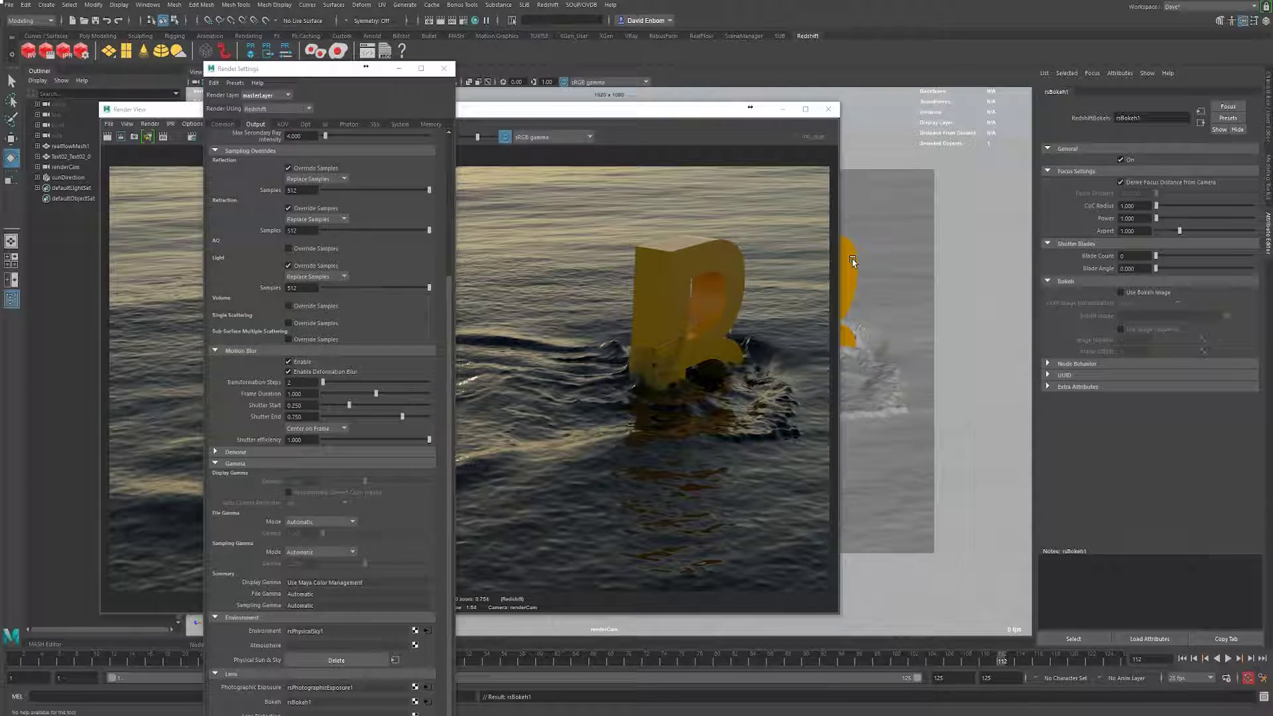
# Select the letter object Text02_Text02_0 and check its distance from the camera.
pyautogui.click(71, 158)
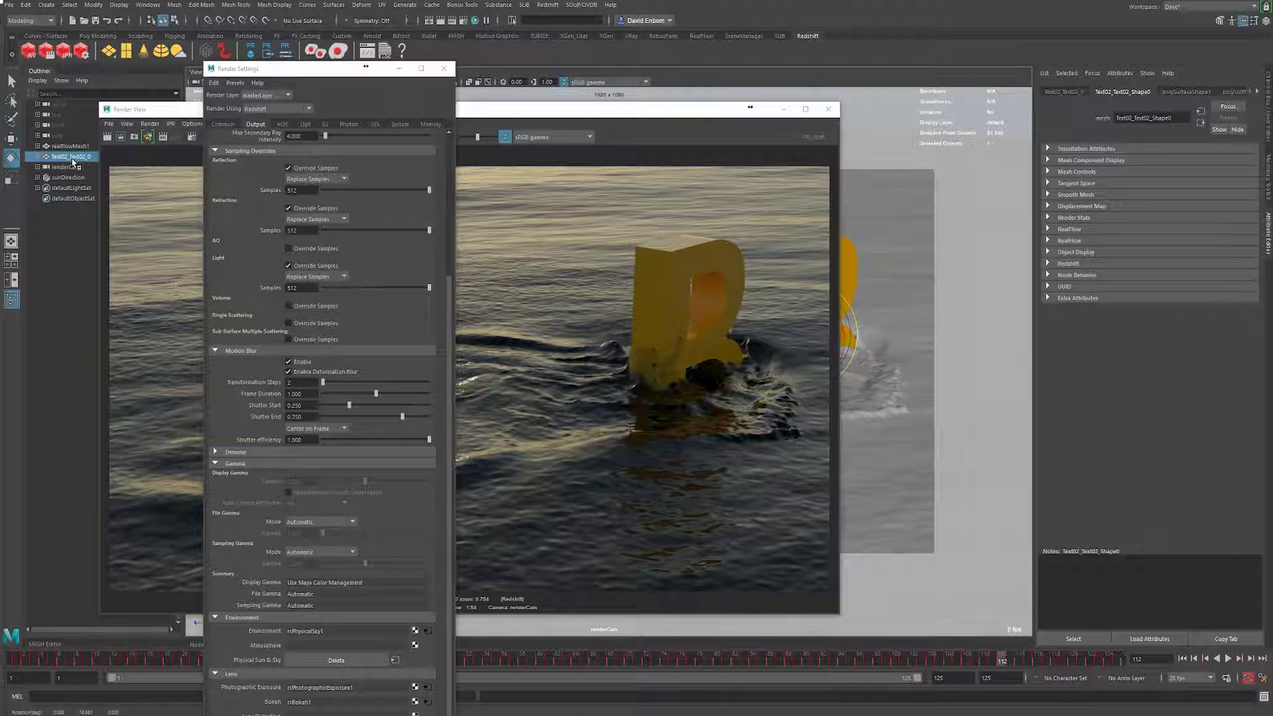
pyautogui.click(601, 218)
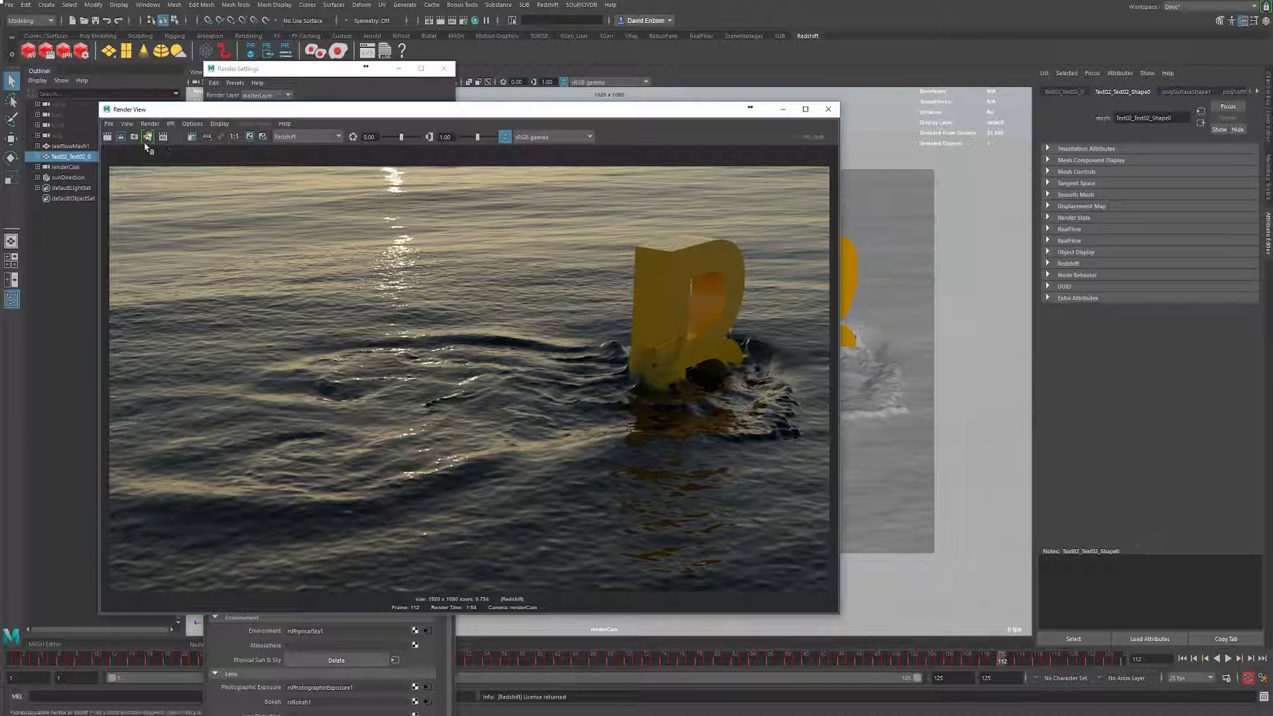
pyautogui.click(427, 702)
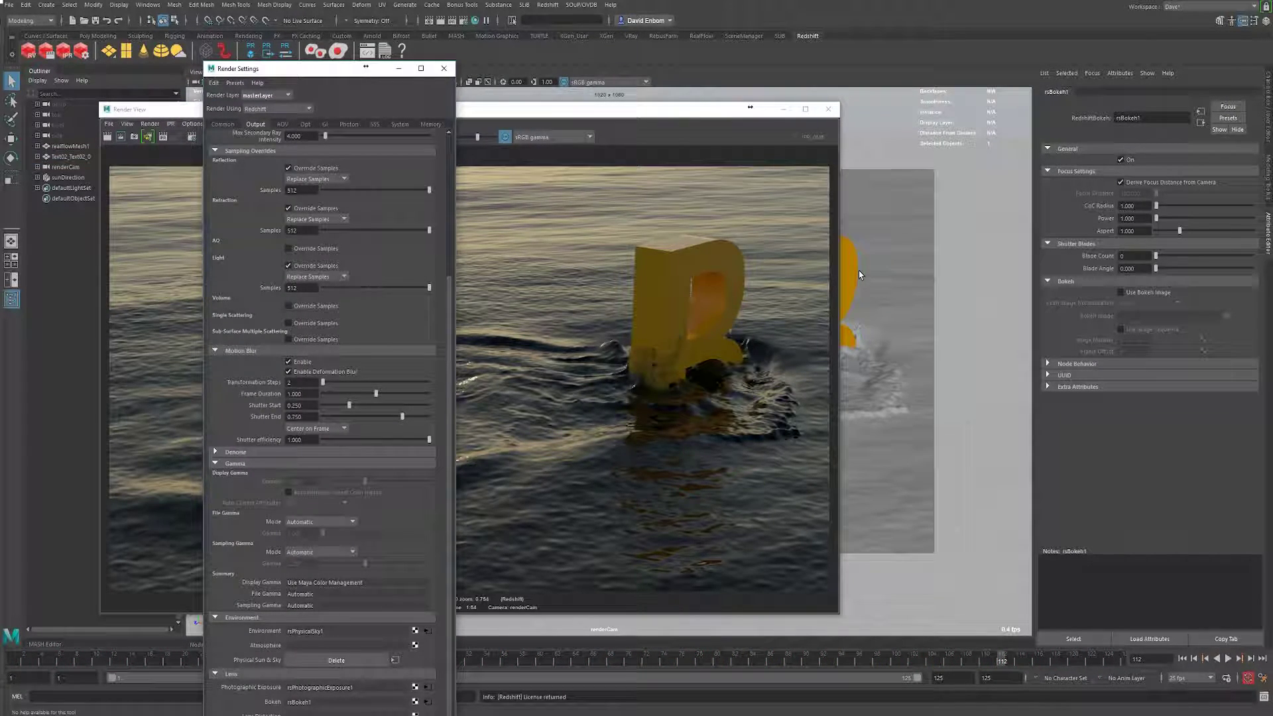
pyautogui.click(87, 158)
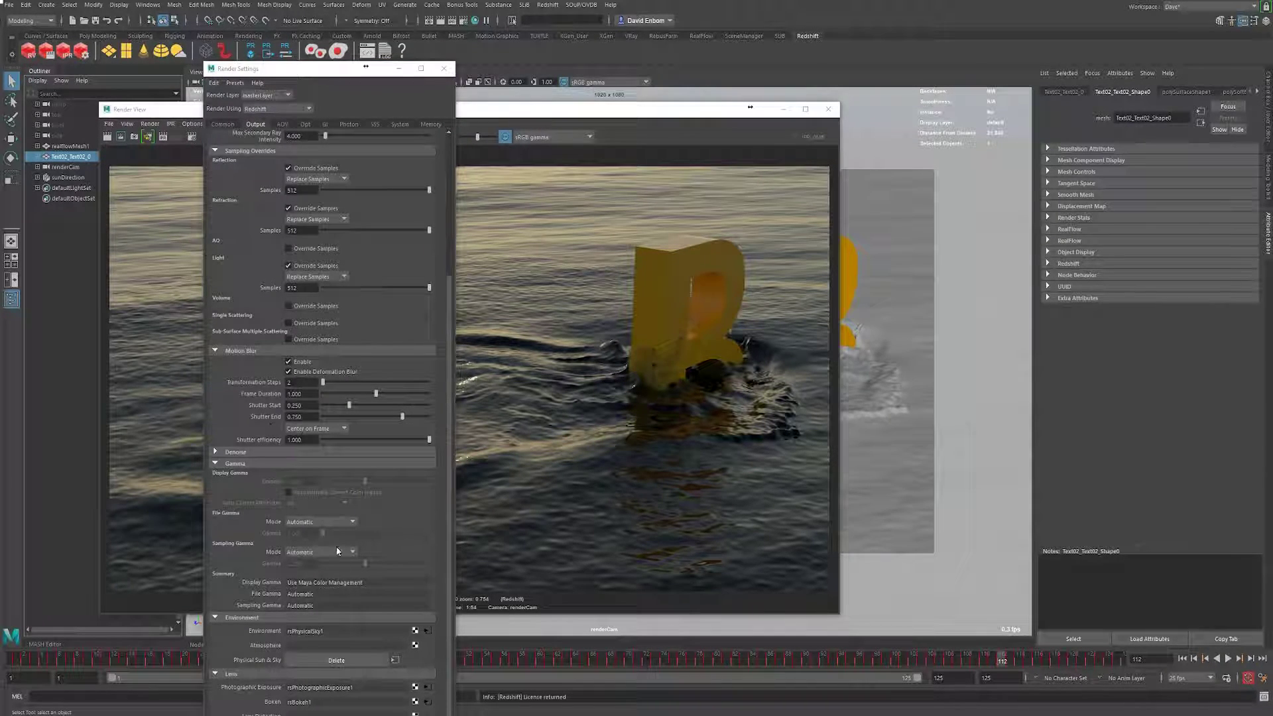
# Stop the bokeh from deriving its focus distance from the camera and set the focus distance to 21.8.
pyautogui.click(427, 702)
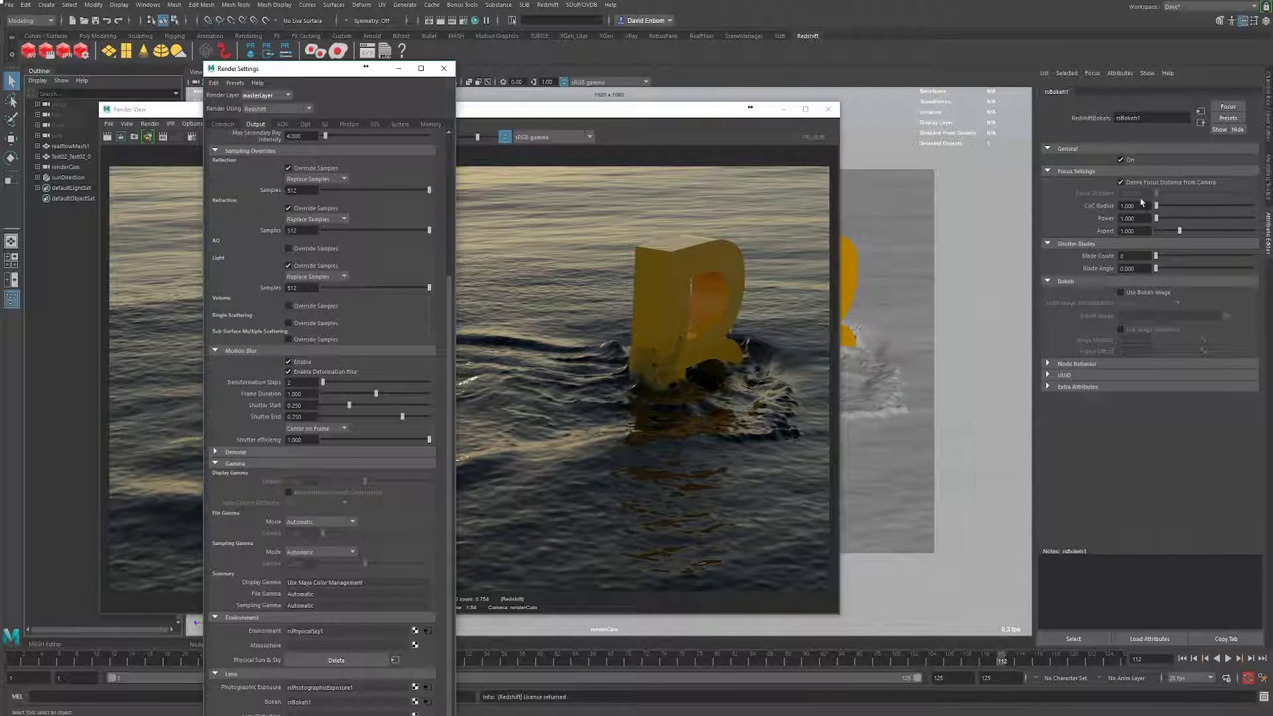
pyautogui.click(1120, 182)
pyautogui.click(1131, 193)
pyautogui.write('21.8')
pyautogui.press('Return')
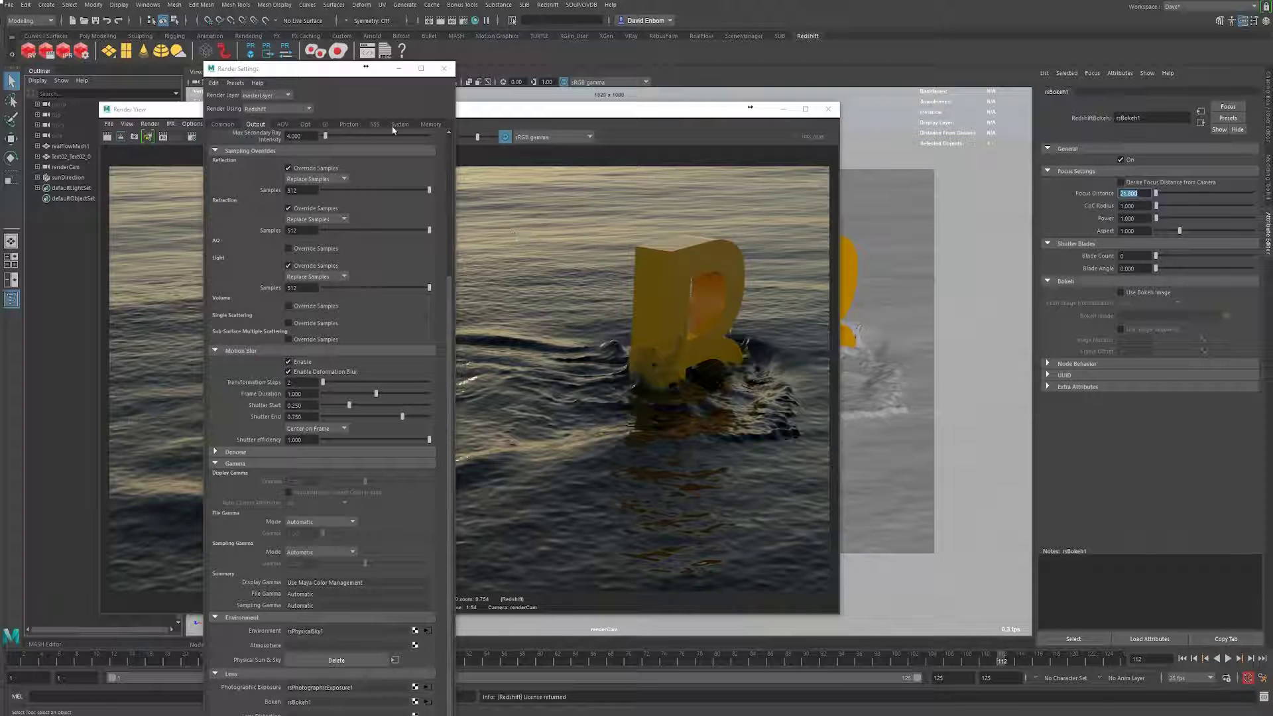
# Disable motion blur in the render settings and start an interactive IPR render of the view.
pyautogui.click(223, 124)
pyautogui.click(256, 124)
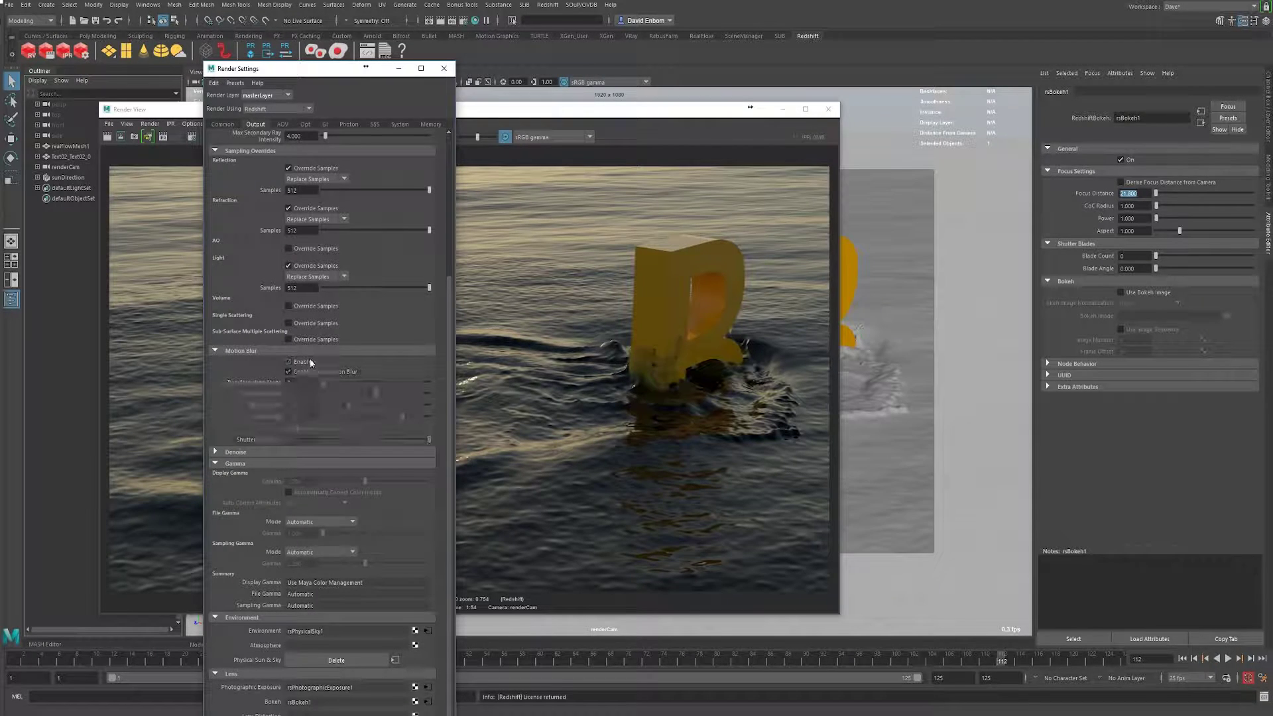
pyautogui.click(179, 136)
pyautogui.click(162, 136)
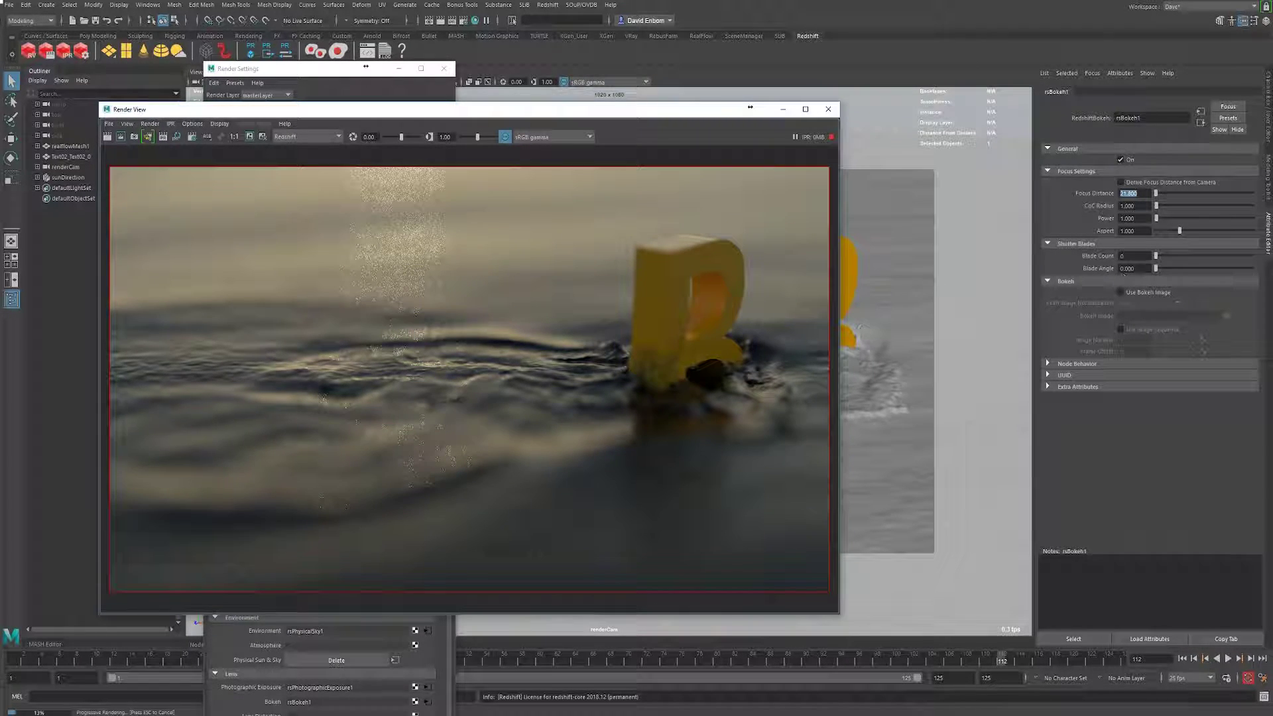
# Set the bokeh's shutter blade count to 5 and raise it to 7 while the interactive render updates.
pyautogui.click(1134, 256)
pyautogui.write('5')
pyautogui.press('Return')
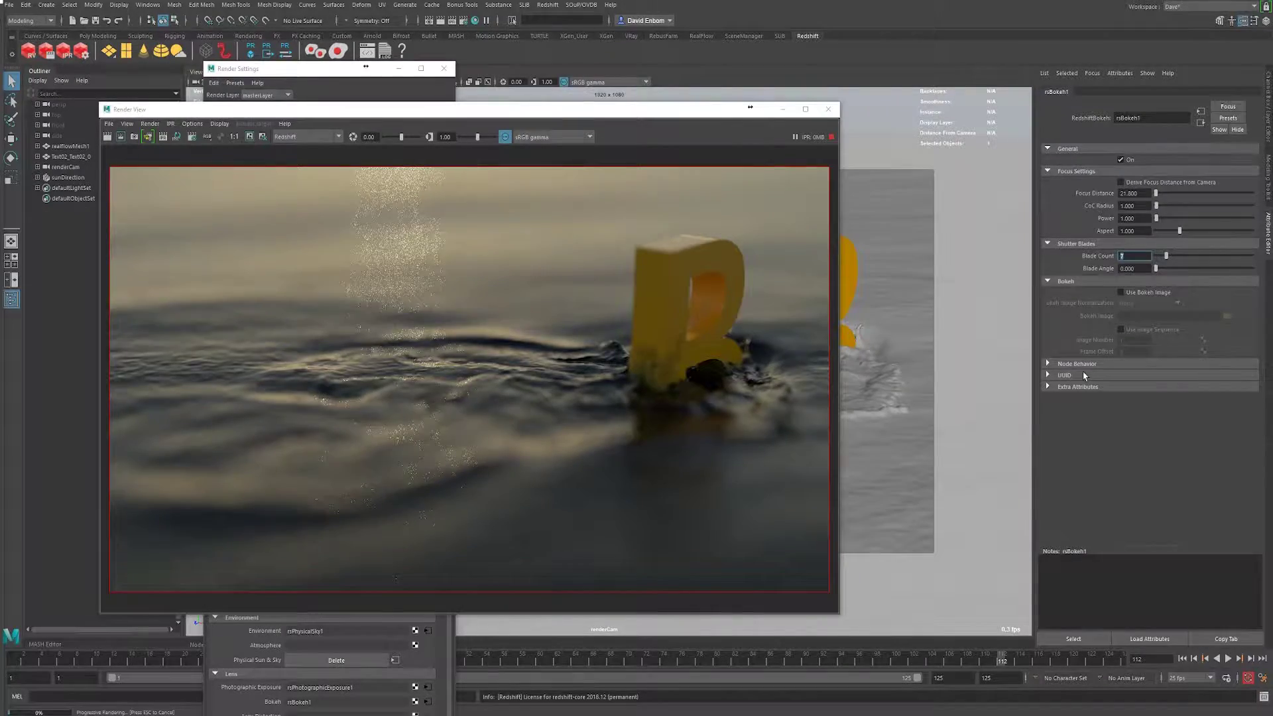
pyautogui.write('7')
pyautogui.press('Return')
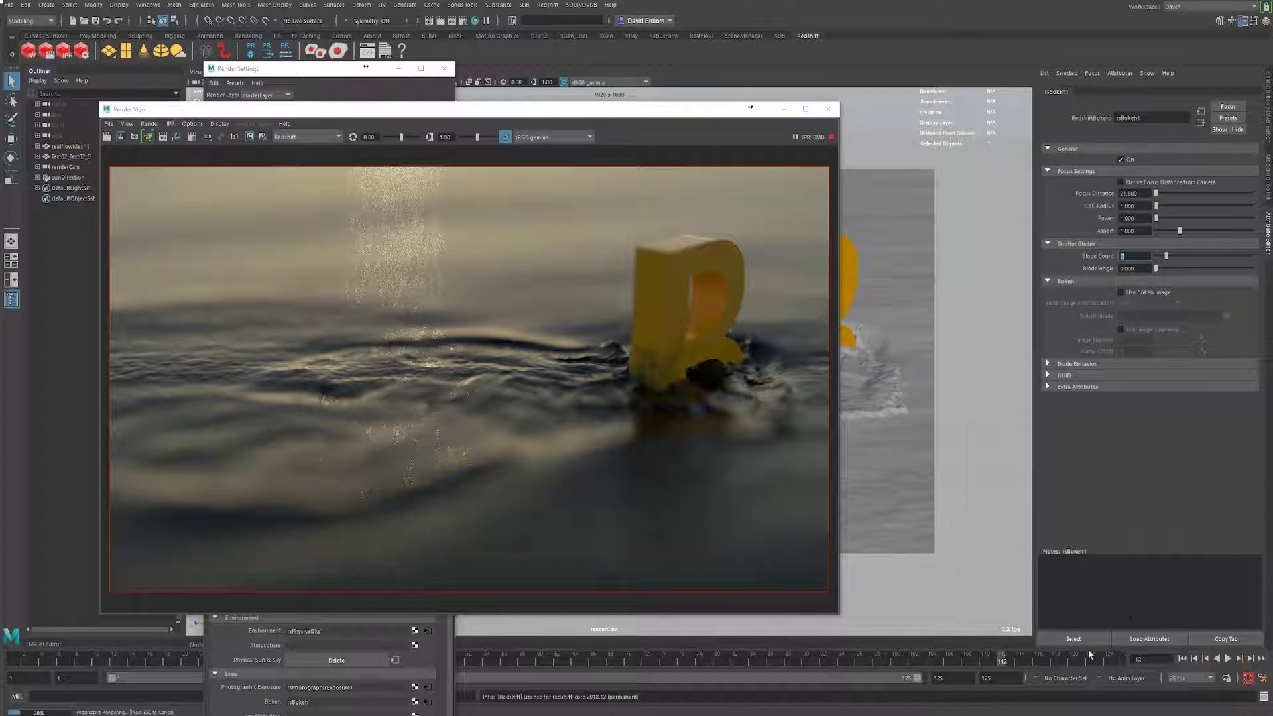
# Open the Redshift help's Bokeh page, close the extra browser welcome page and consult the CoC Radius section.
pyautogui.click(408, 52)
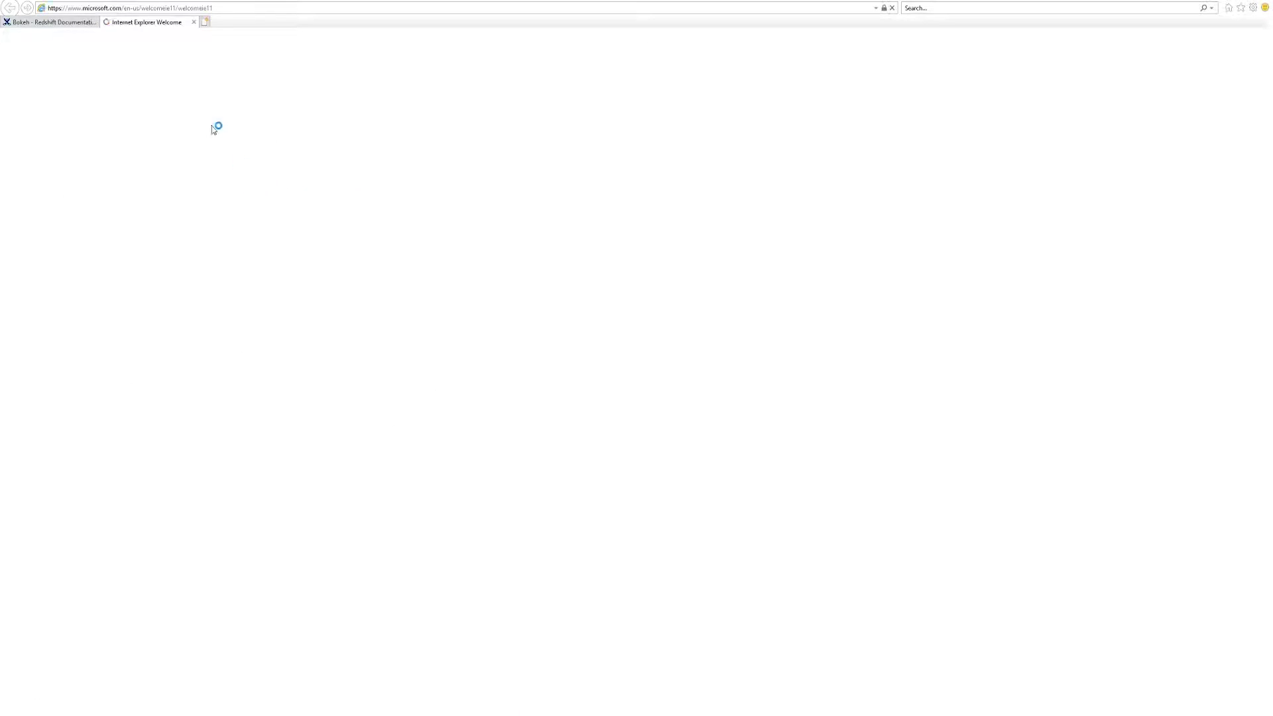
pyautogui.hotkey('ctrl', 'w')
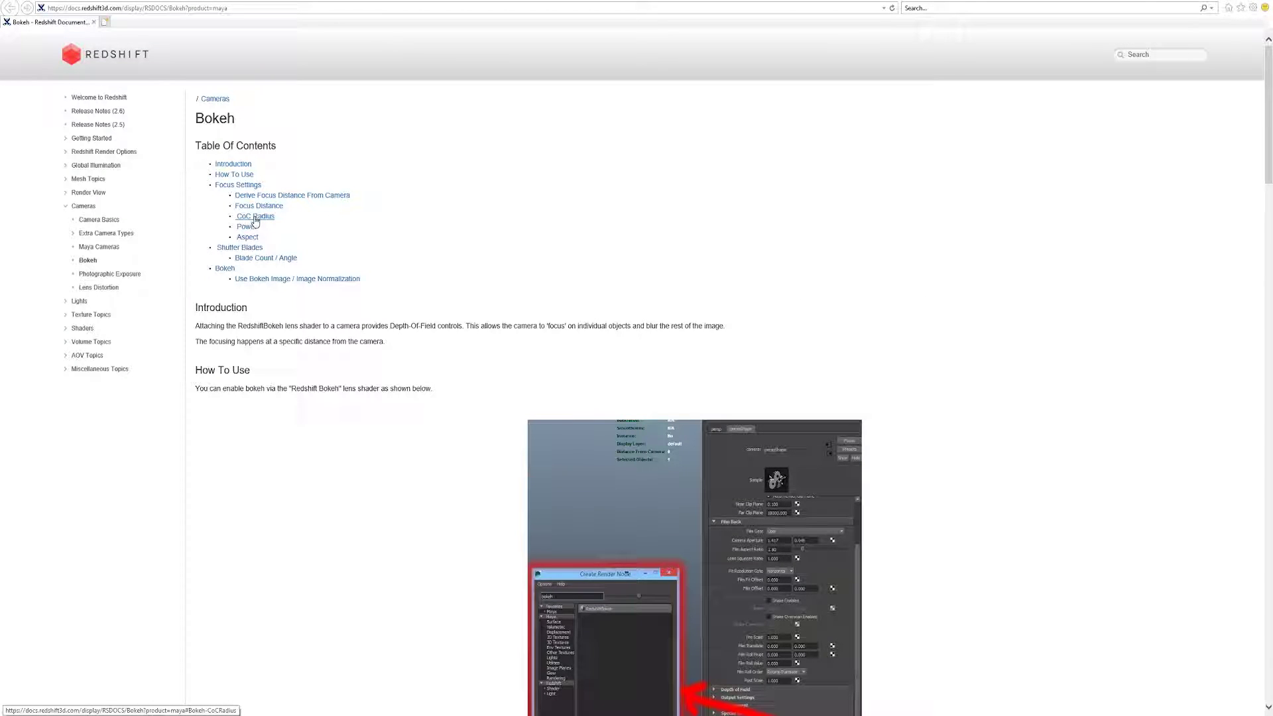
pyautogui.click(255, 219)
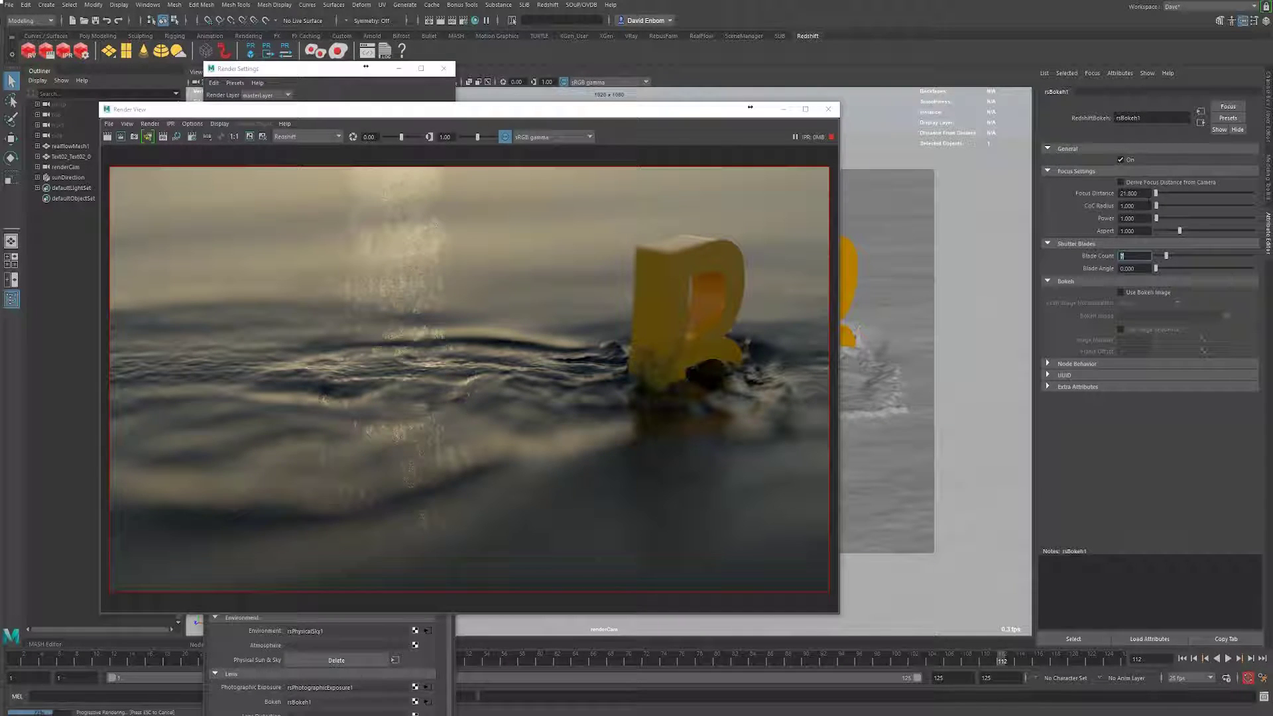
# Try smaller CoC radius values of 0.68 and 0.47 on the bokeh while the interactive render updates.
pyautogui.press('Return')
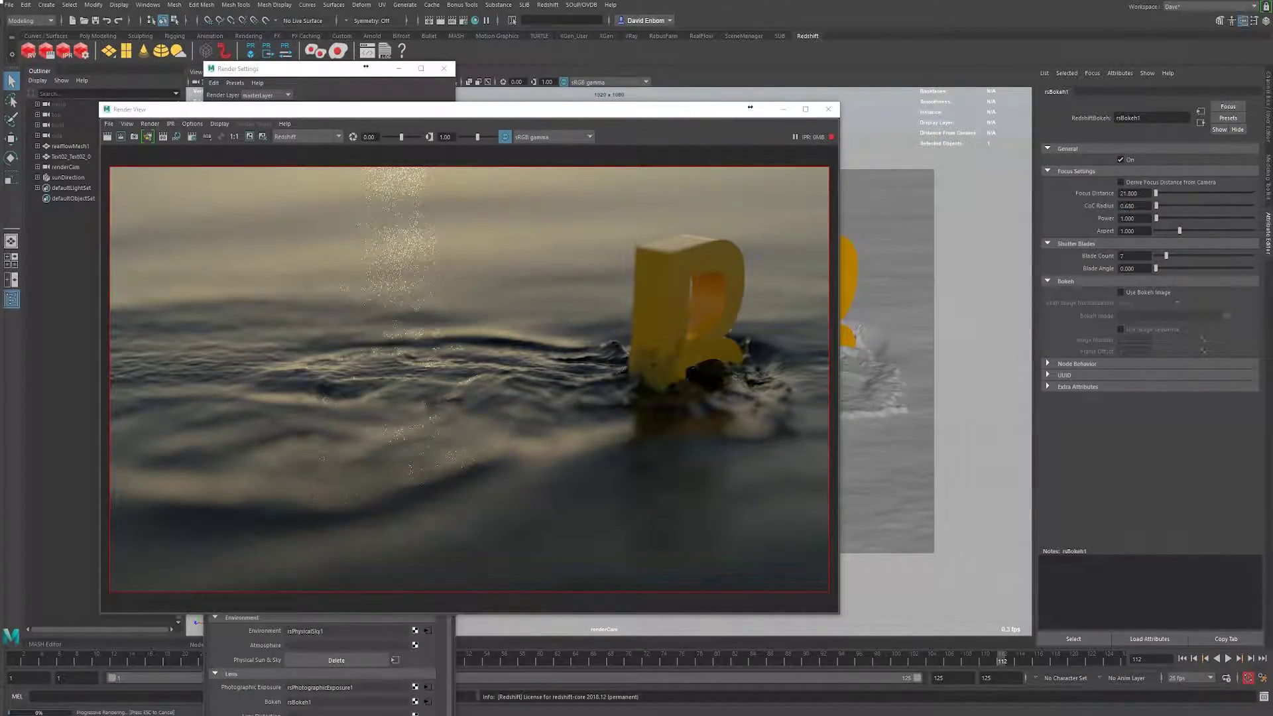
pyautogui.write('0.68')
pyautogui.press('Return')
pyautogui.doubleClick(1145, 207)
pyautogui.write('0.47')
pyautogui.press('Return')
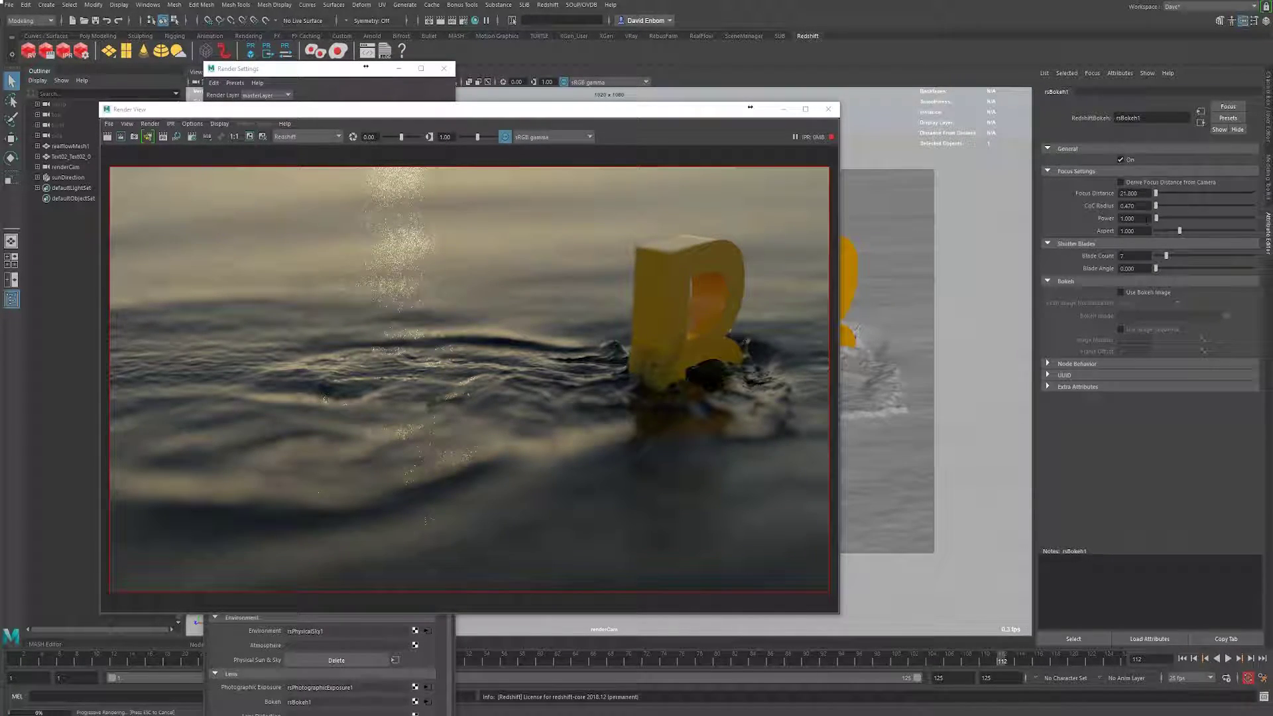
# Try bokeh power values of 0.71 and 0.55 in the interactive render.
pyautogui.press('Tab')
pyautogui.write('0.71')
pyautogui.press('Return')
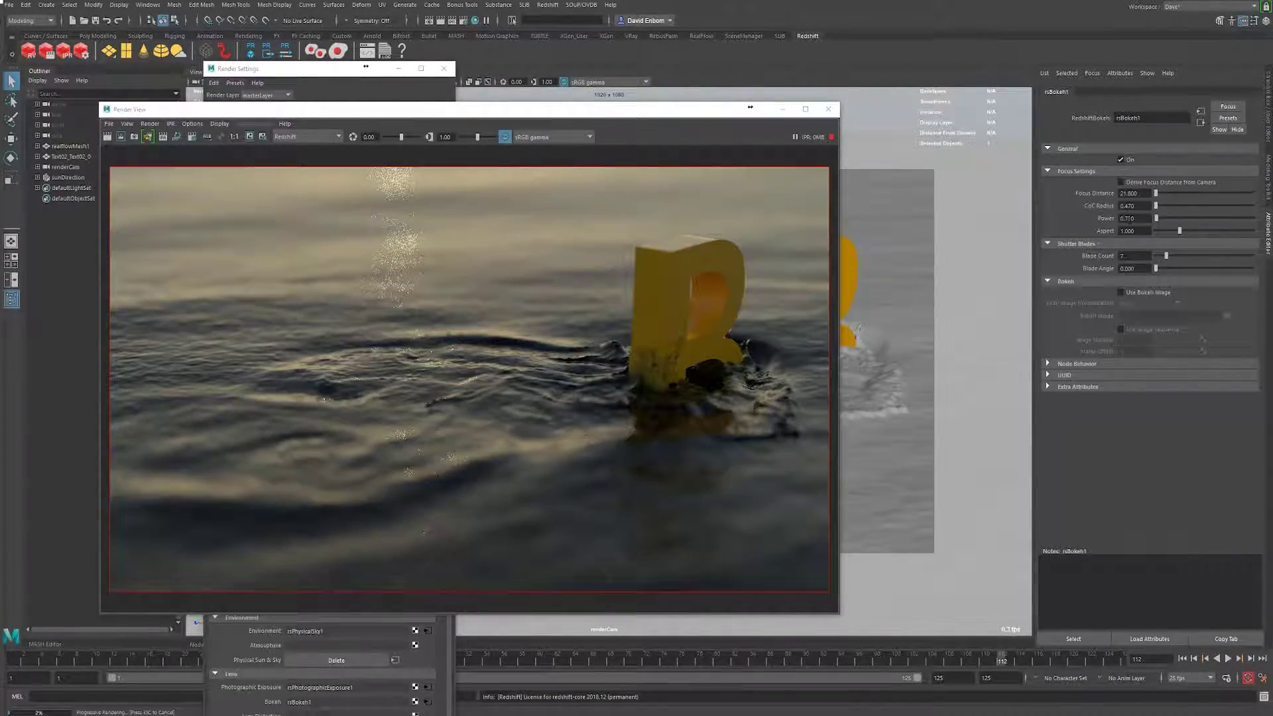
pyautogui.write('0.55')
pyautogui.press('Return')
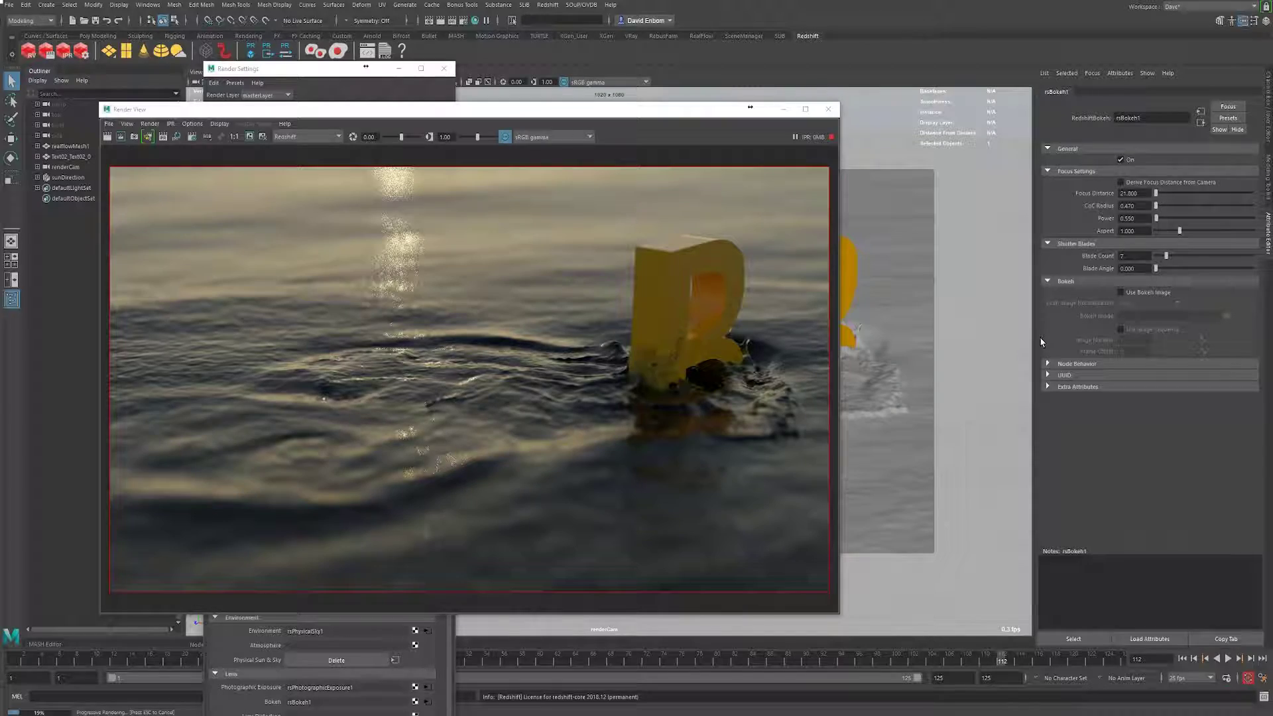
# Readjust the bokeh's CoC radius in the interactive render, testing lower values and settling on 0.4.
pyautogui.moveTo(1155, 205); pyautogui.dragTo(1155, 206)
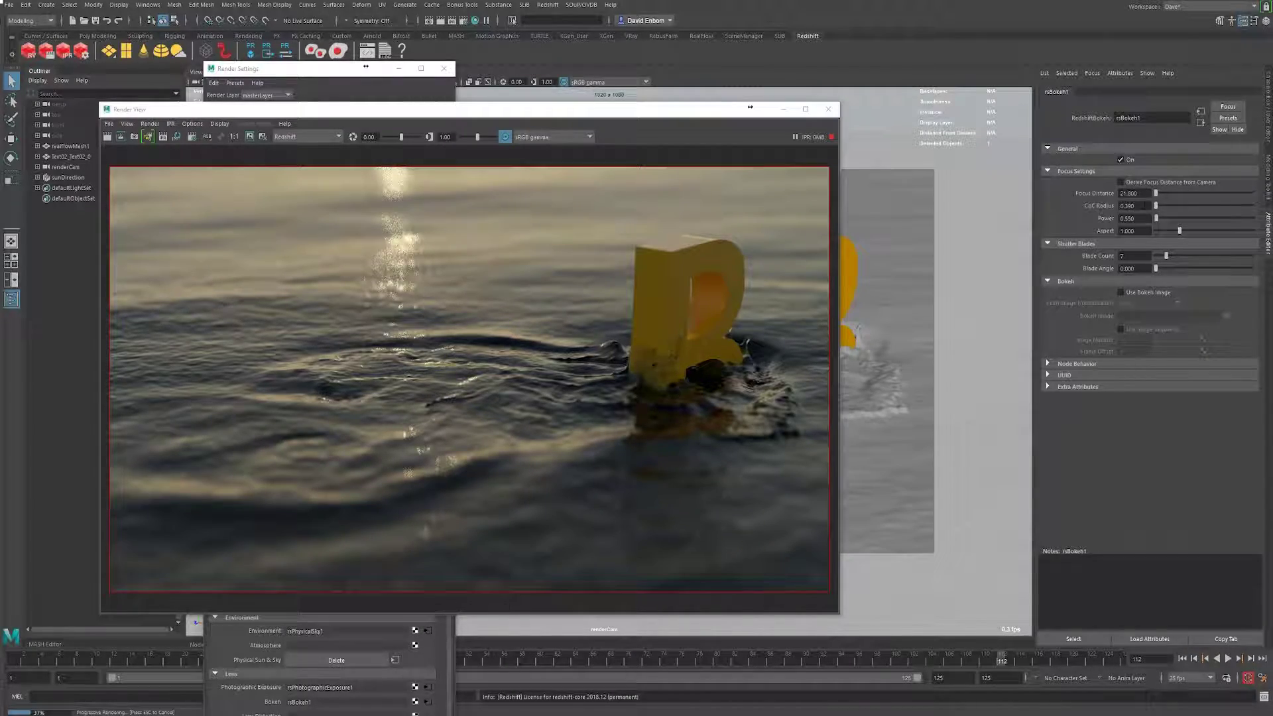
pyautogui.write('0.26')
pyautogui.press('Return')
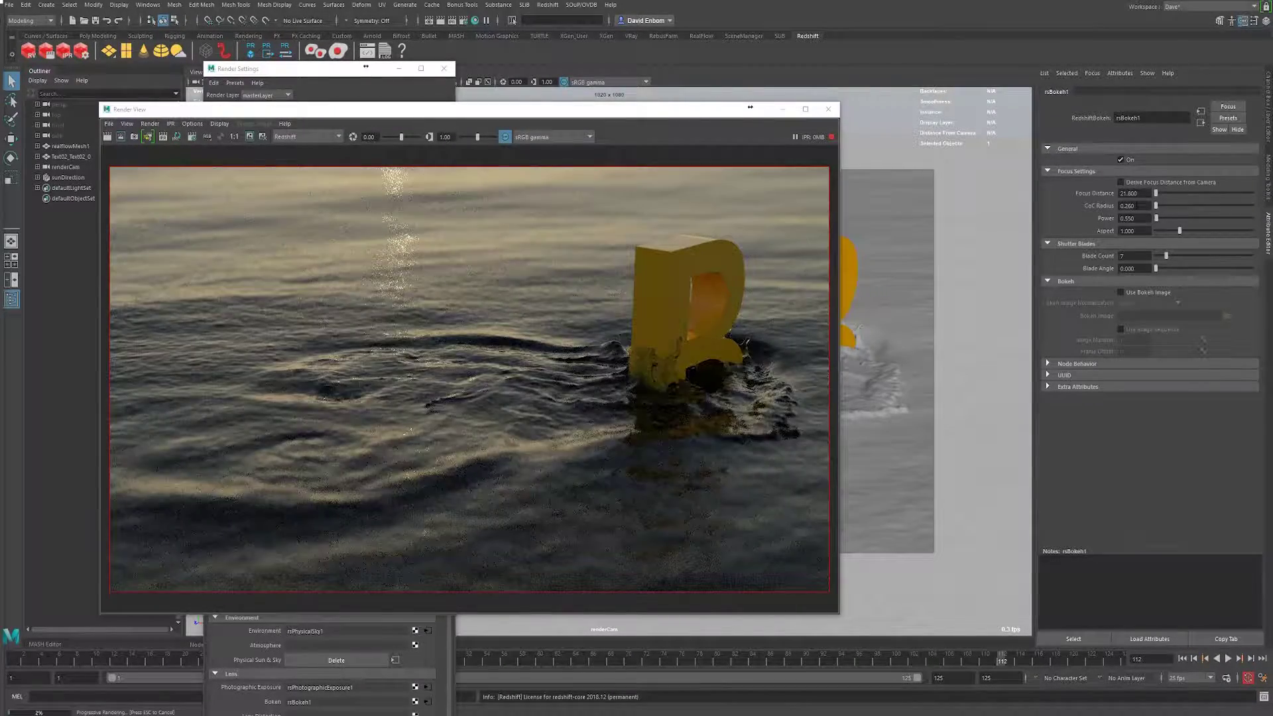
pyautogui.write('0.4')
pyautogui.press('Return')
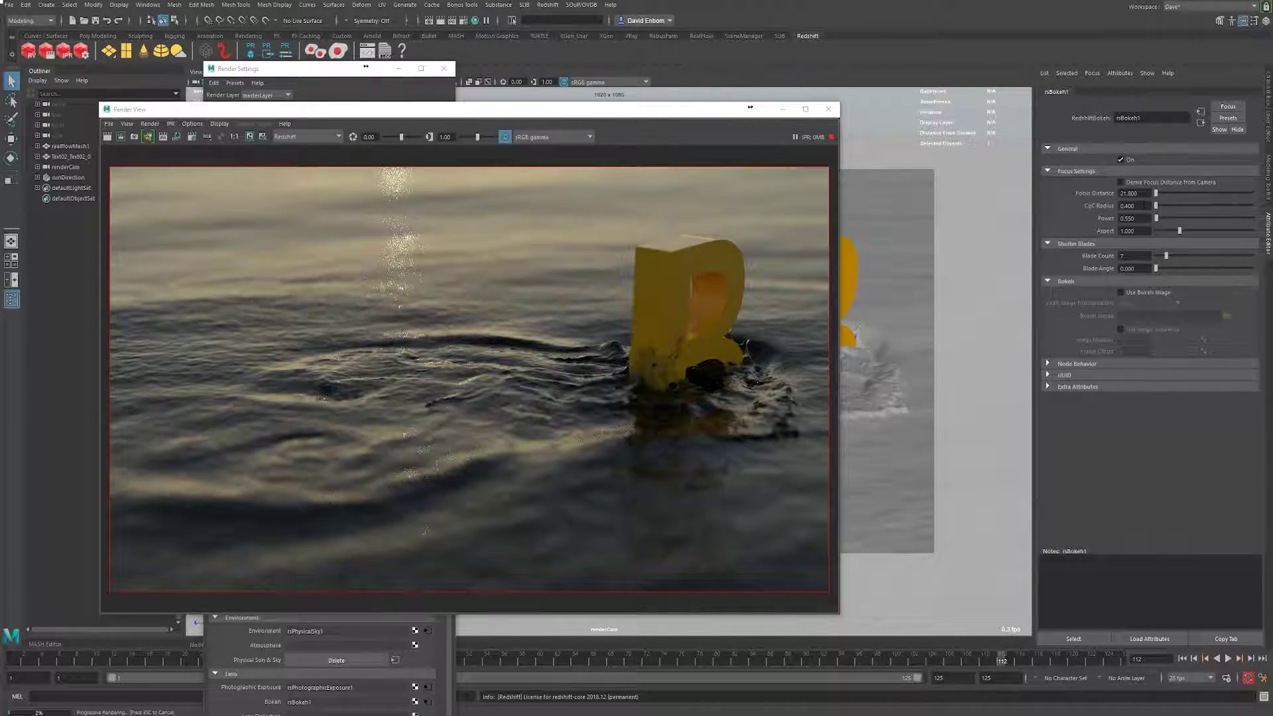
# Set the bokeh's power to 0.43 and stop the interactive IPR render.
pyautogui.doubleClick(1136, 218)
pyautogui.write('0.43')
pyautogui.press('Return')
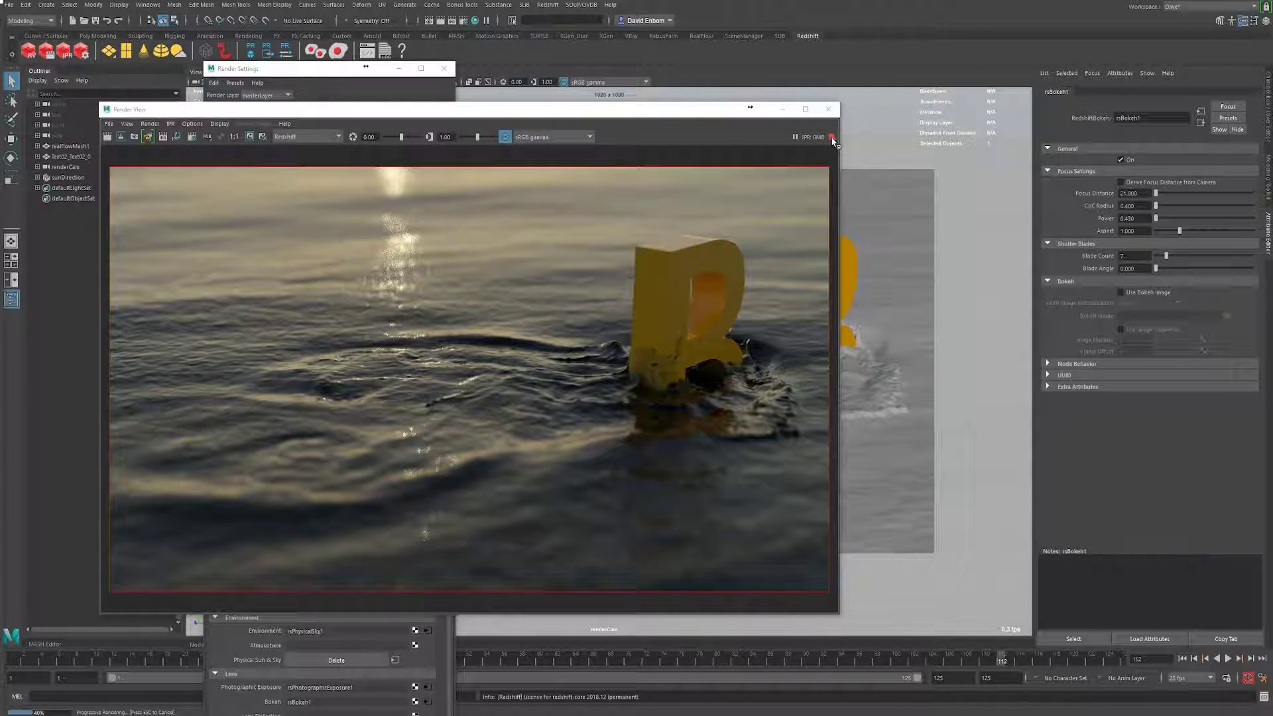
pyautogui.click(831, 137)
# Enable animation output in the common render settings with a frame range from 1 to 125.
pyautogui.click(219, 73)
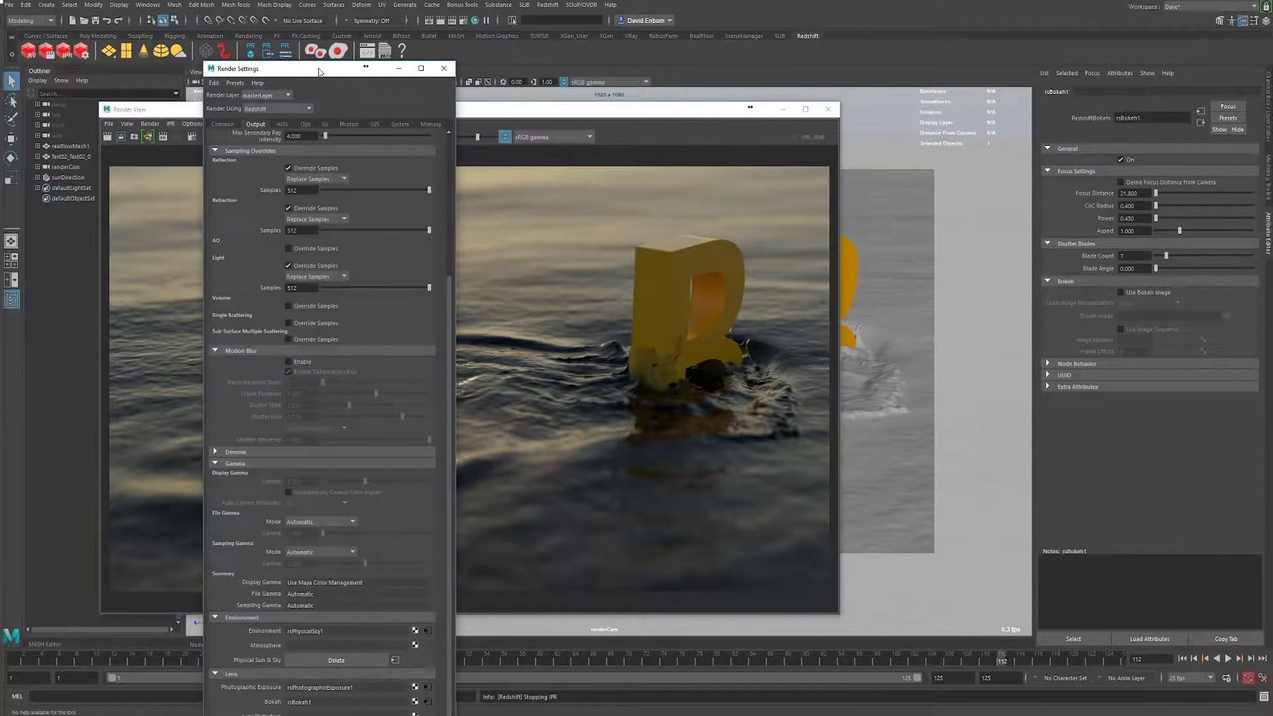
pyautogui.click(220, 124)
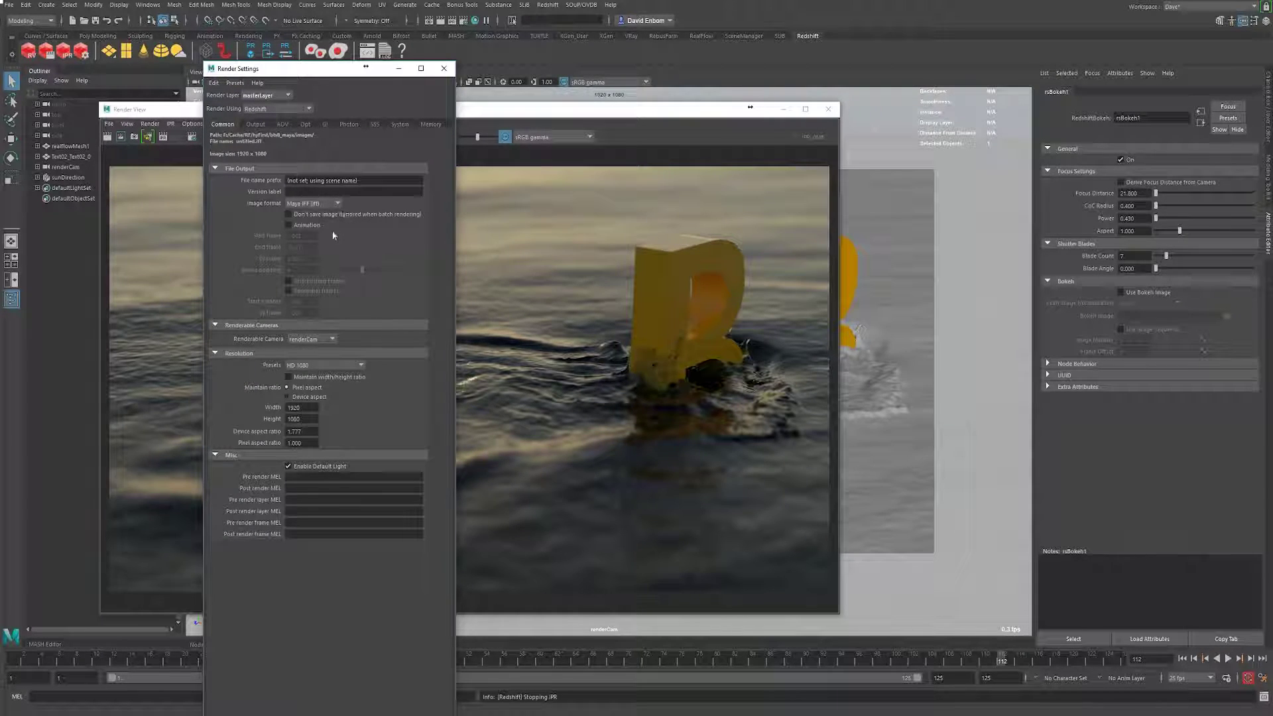
pyautogui.click(289, 225)
pyautogui.click(302, 236)
pyautogui.write('125.000')
pyautogui.press('Tab')
pyautogui.write('125')
pyautogui.press('Return')
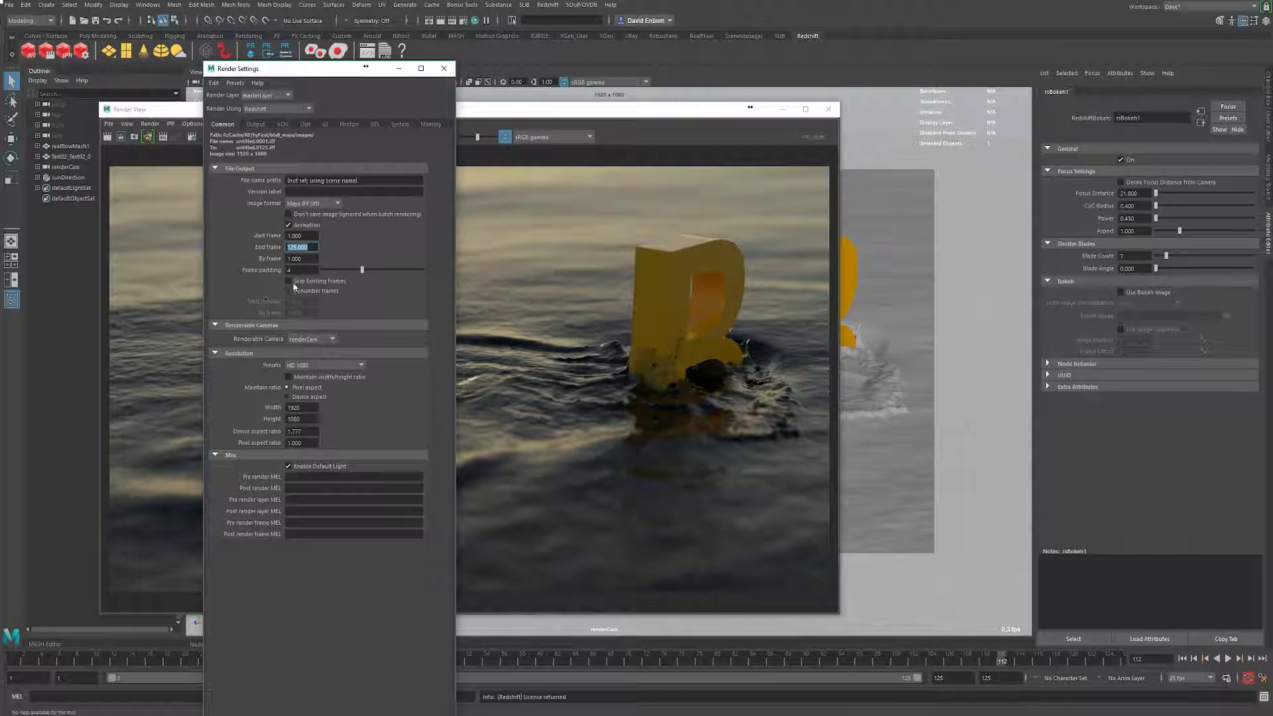
# Set the output file name prefix to <Scene> and the image format to OpenEXR with zip16 compression.
pyautogui.rightClick(352, 181)
pyautogui.click(398, 182)
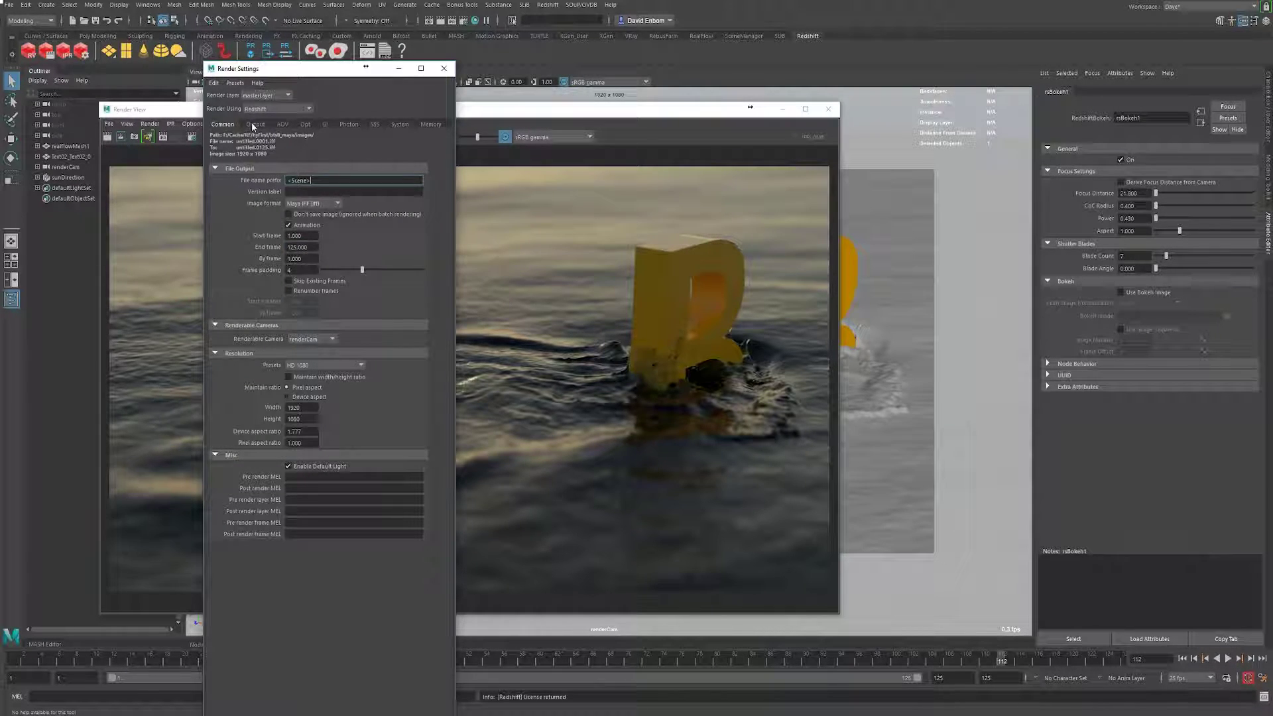
pyautogui.click(307, 205)
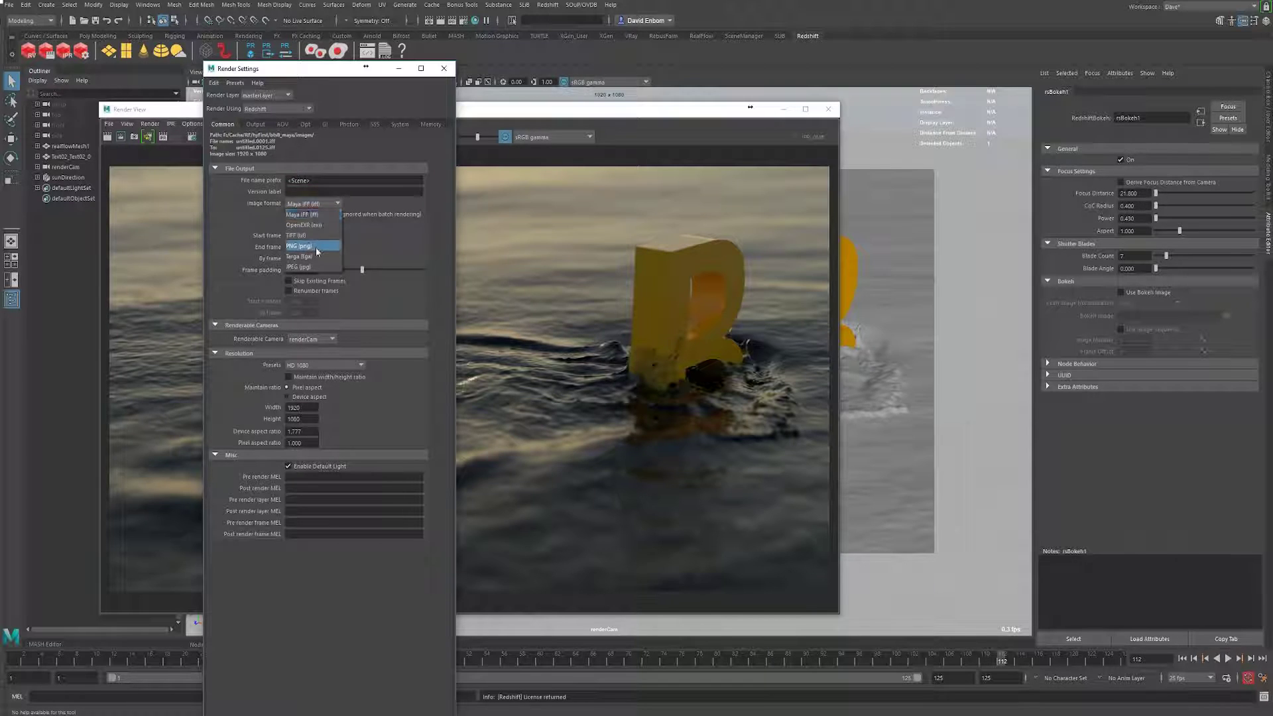
pyautogui.click(313, 234)
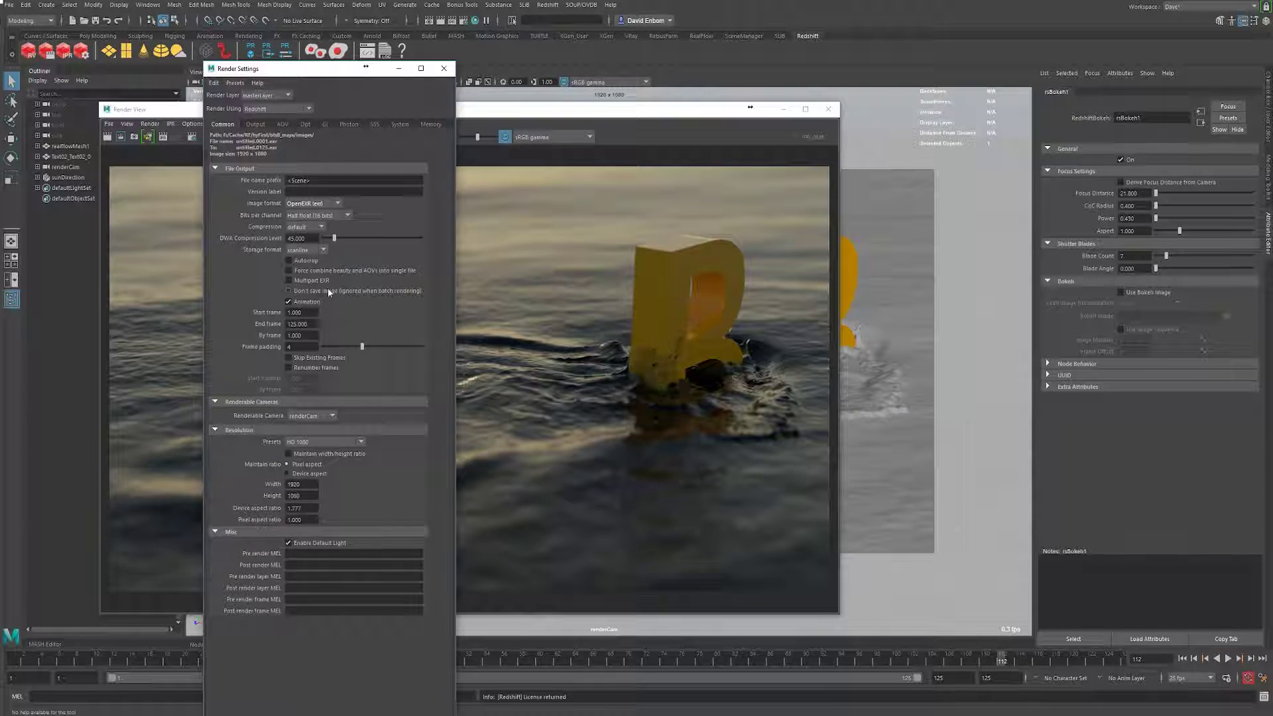
pyautogui.click(310, 227)
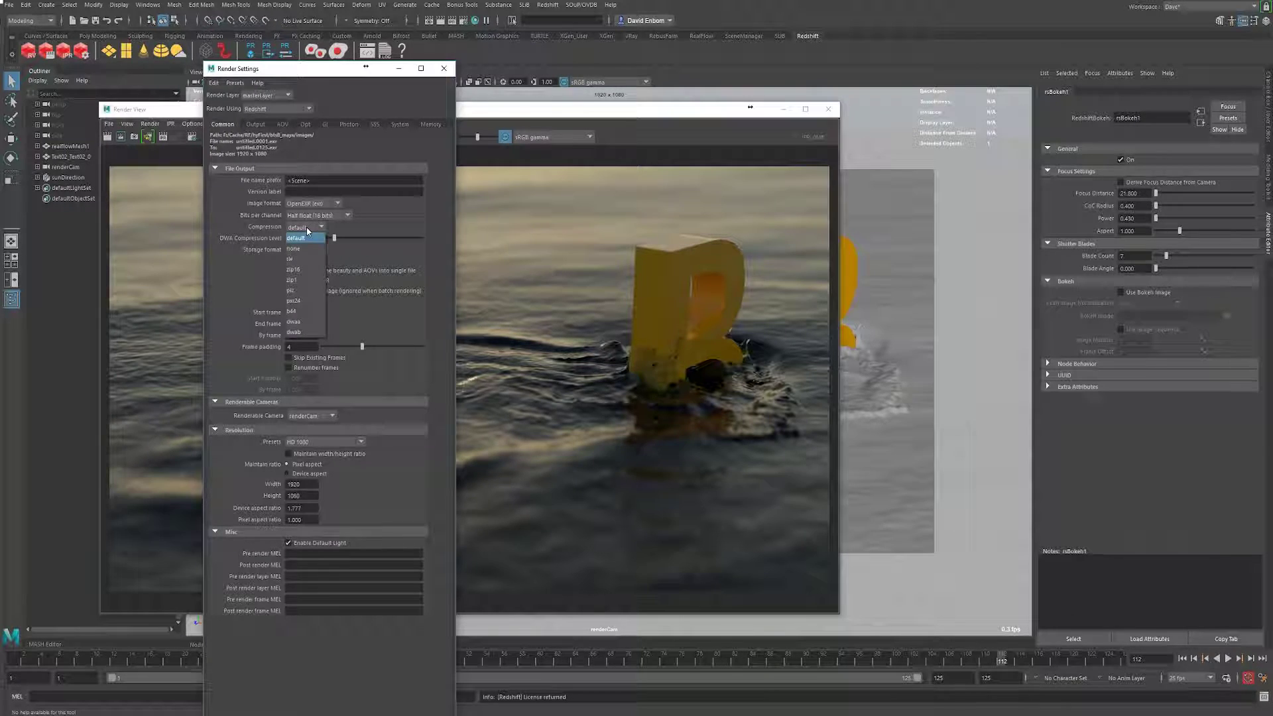
pyautogui.click(313, 270)
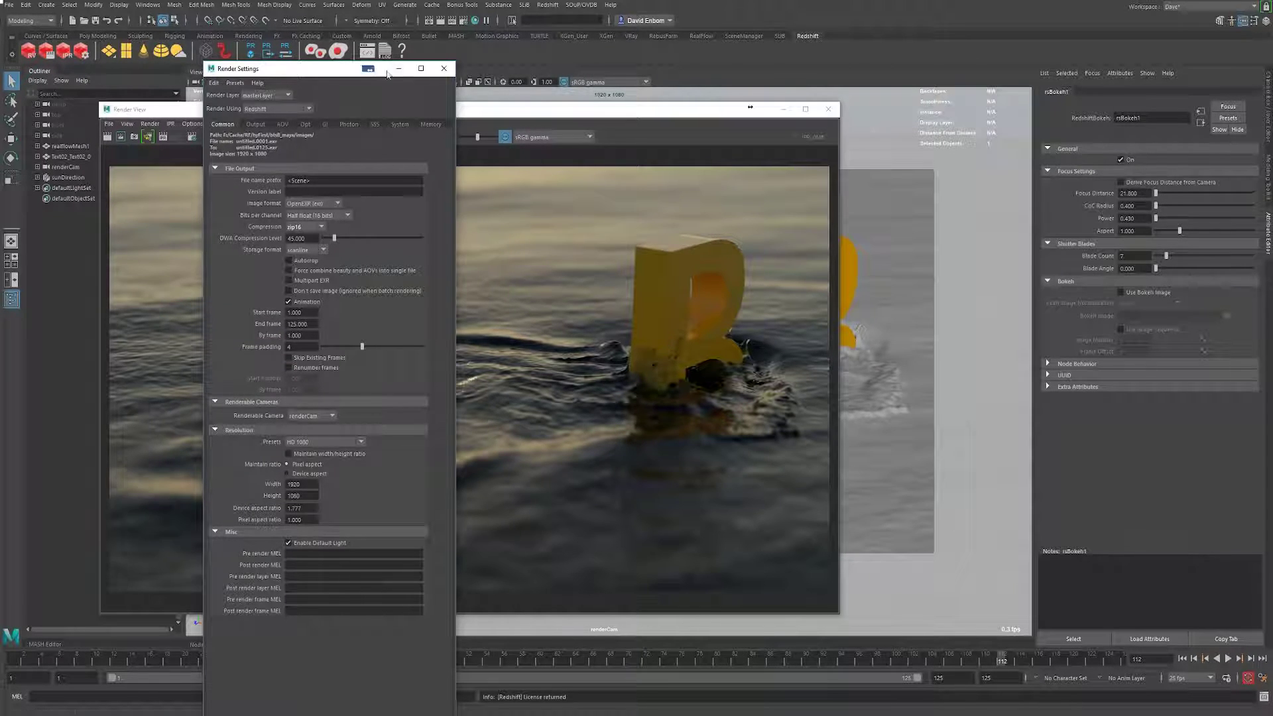
# Close the render settings, switch to the Rendering menu set and locate the Batch Render command.
pyautogui.click(444, 68)
pyautogui.click(30, 21)
pyautogui.click(30, 73)
pyautogui.click(259, 5)
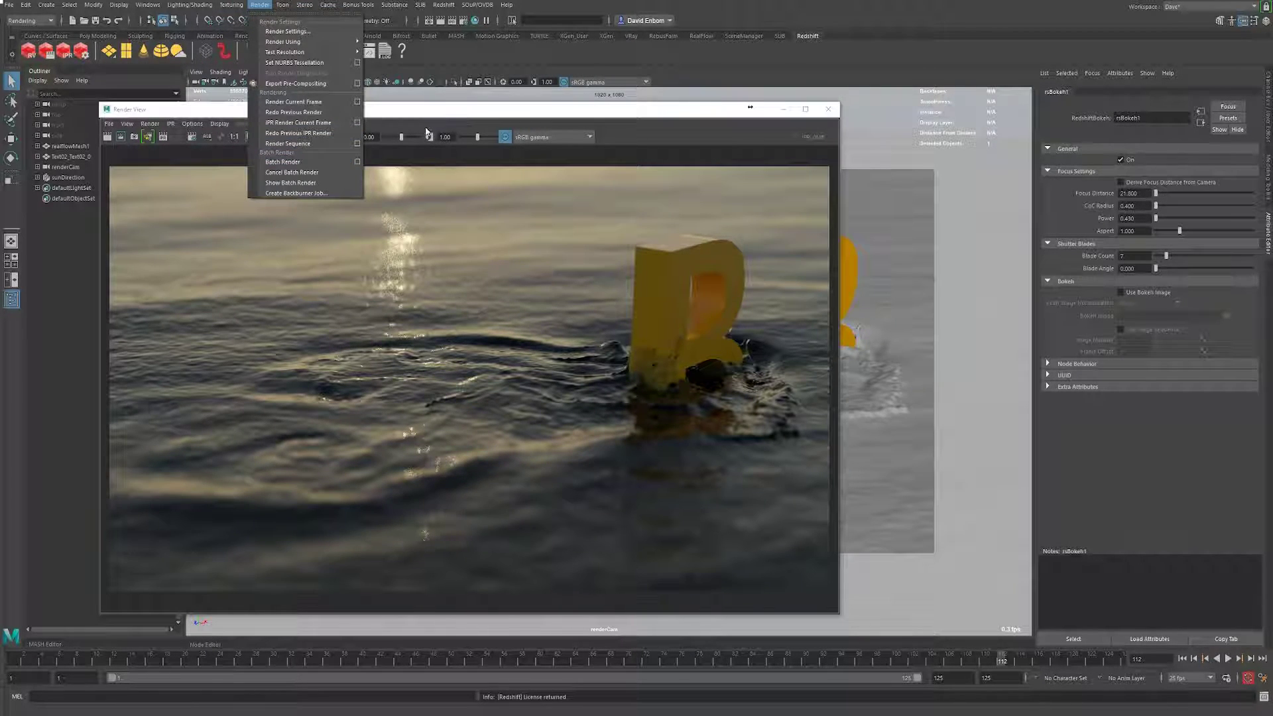
pyautogui.click(441, 106)
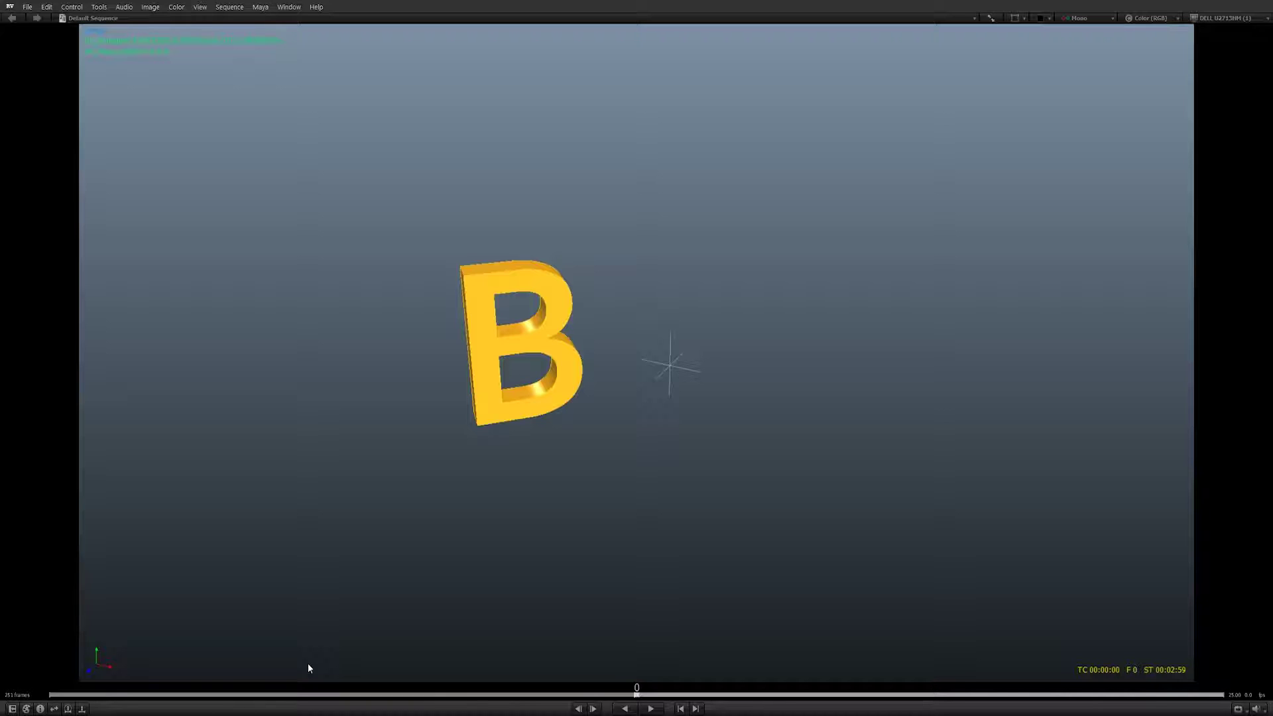
# In the RV player, play the rendered letter and water sequence from near its start, pausing at frame 64.
pyautogui.click(61, 695)
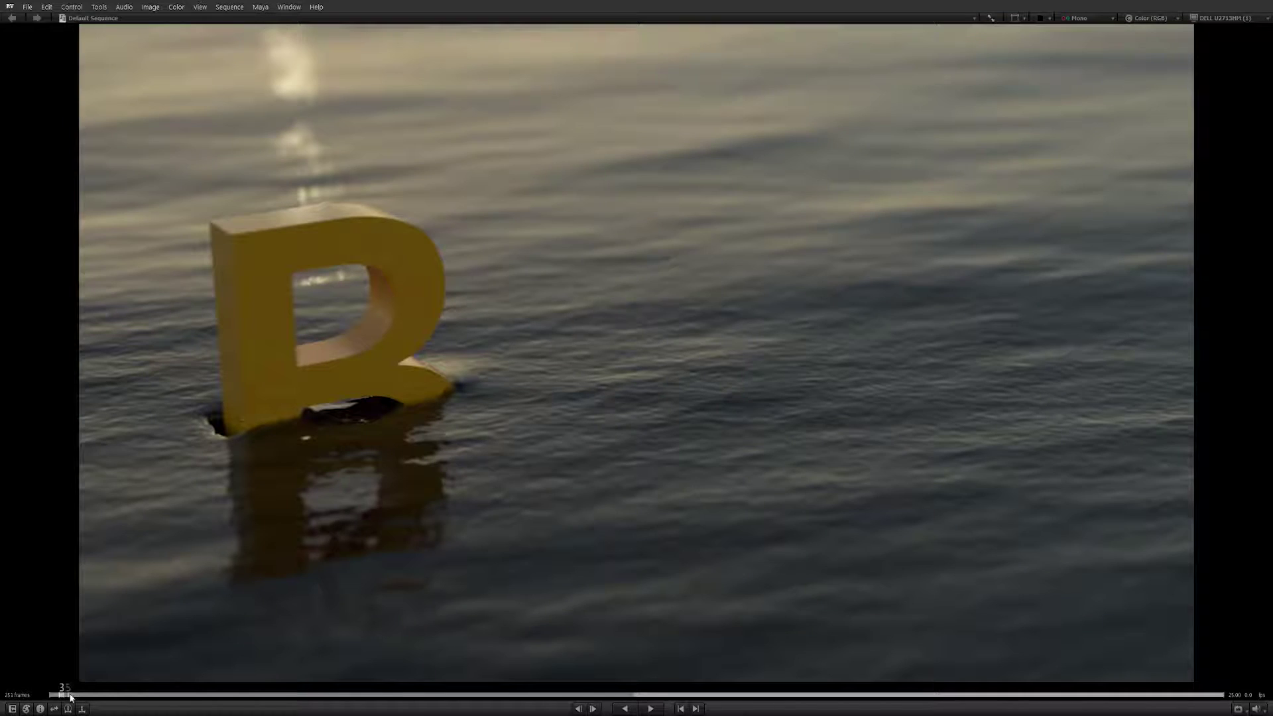
pyautogui.press('space')
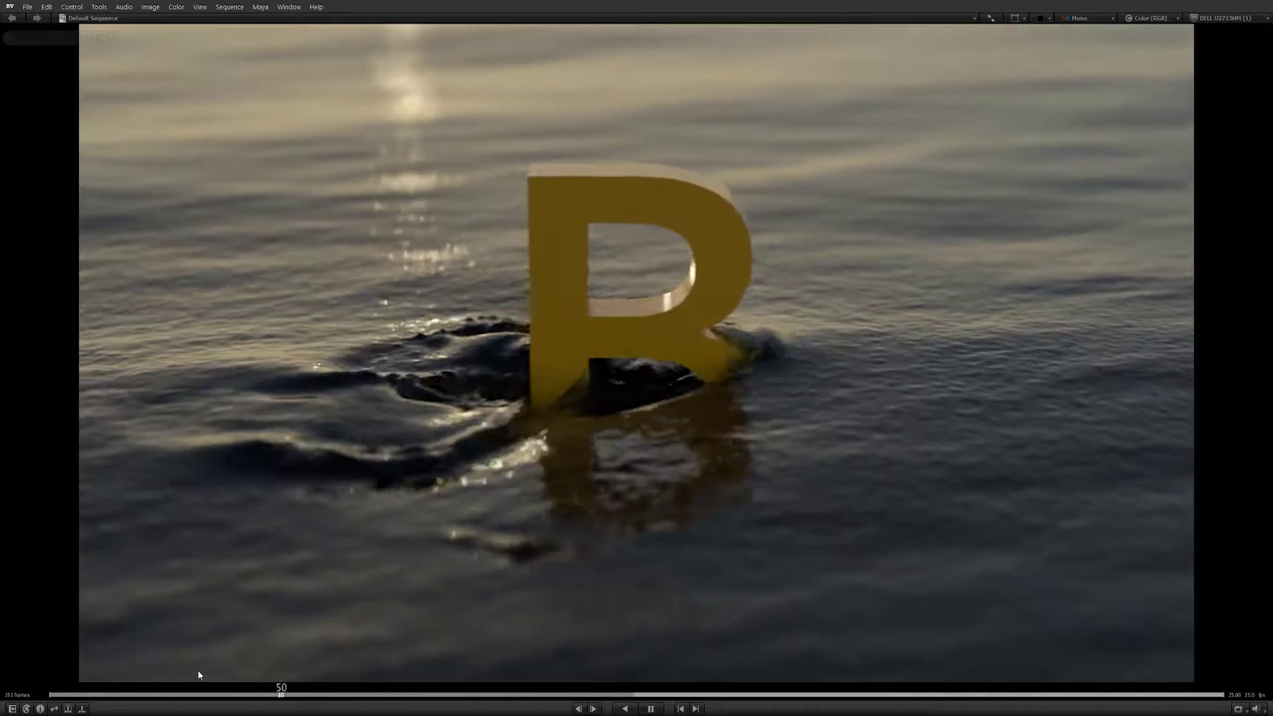
pyautogui.press('space')
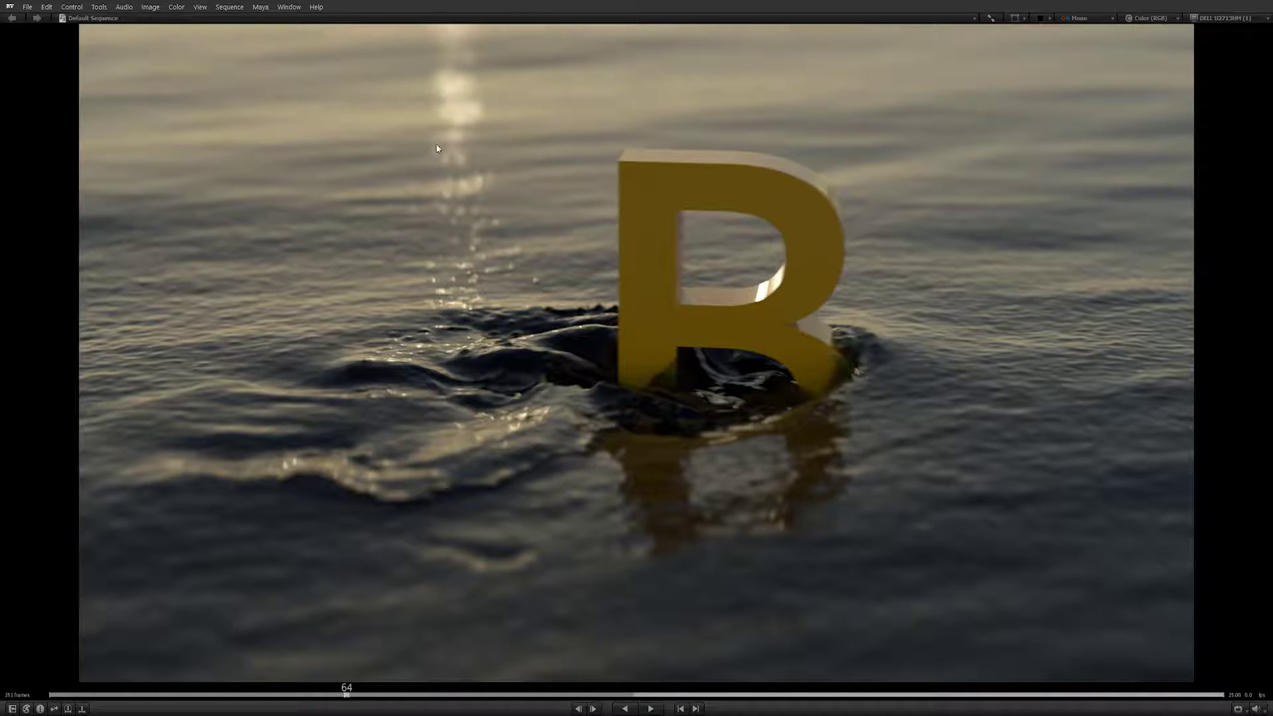
# Scrub the rendered sequence to frame 101, return to frame 1 and play it through again.
pyautogui.moveTo(371, 697); pyautogui.dragTo(520, 695)
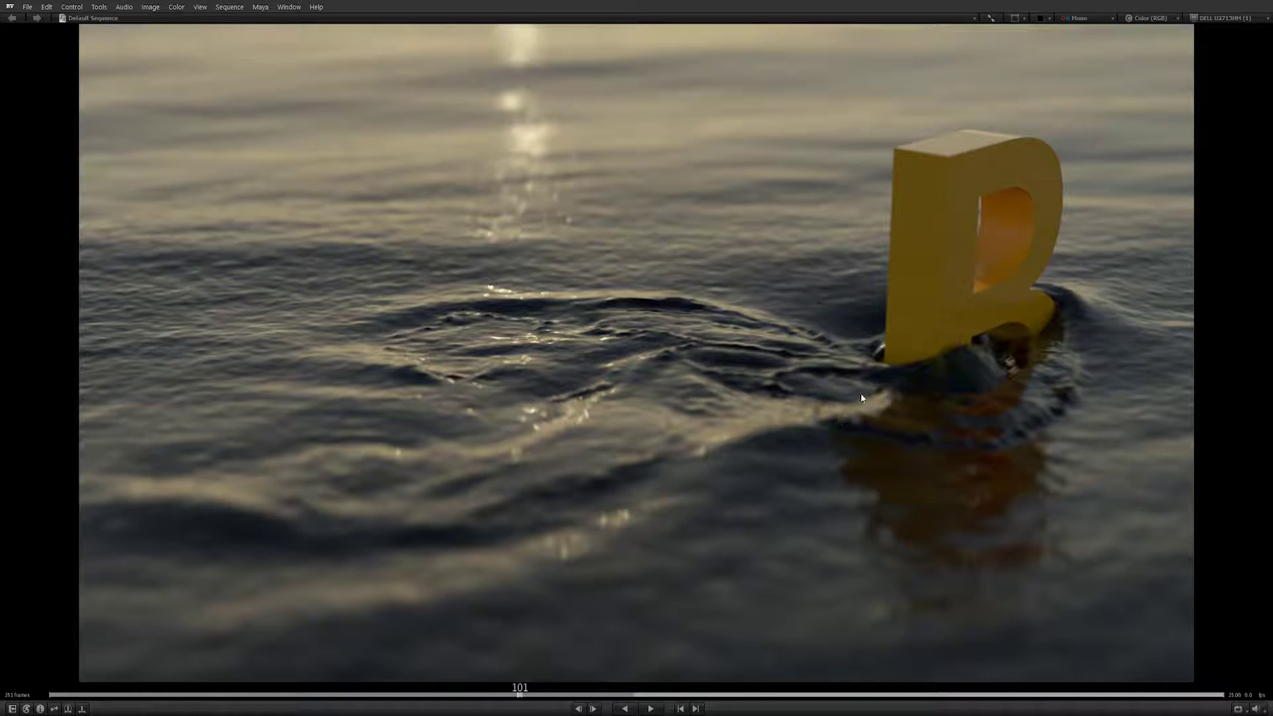
pyautogui.moveTo(498, 693); pyautogui.dragTo(52, 693)
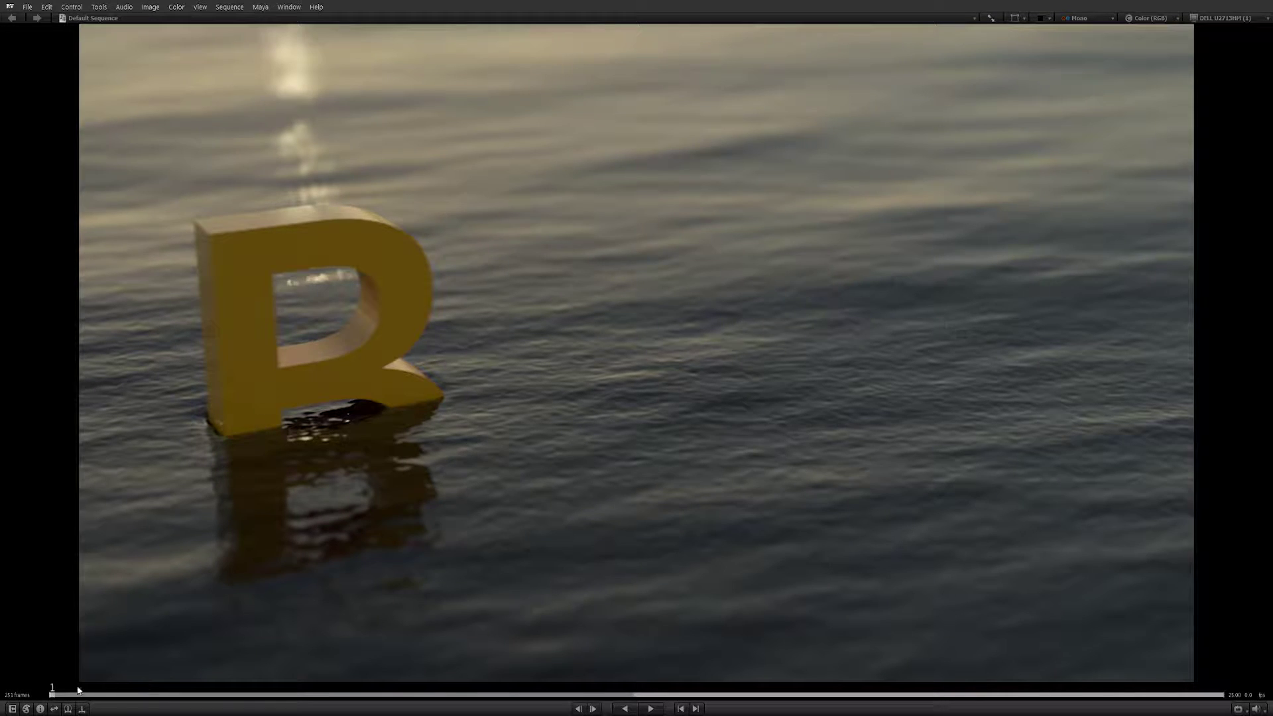
pyautogui.moveTo(67, 697)
pyautogui.mouseDown()
pyautogui.moveTo(551, 694)
pyautogui.moveTo(56, 695)
pyautogui.moveTo(563, 695)
pyautogui.moveTo(21, 698)
pyautogui.moveTo(559, 694)
pyautogui.moveTo(57, 702)
pyautogui.moveTo(474, 694)
pyautogui.moveTo(320, 670)
pyautogui.moveTo(170, 682)
pyautogui.moveTo(590, 648)
pyautogui.moveTo(73, 693)
pyautogui.moveTo(528, 654)
pyautogui.moveTo(119, 693)
pyautogui.moveTo(634, 689)
pyautogui.moveTo(100, 693)
pyautogui.moveTo(319, 708)
pyautogui.moveTo(563, 691)
pyautogui.moveTo(60, 693)
pyautogui.moveTo(568, 683)
pyautogui.moveTo(176, 688)
pyautogui.moveTo(201, 699)
pyautogui.moveTo(511, 684)
pyautogui.moveTo(602, 659)
pyautogui.moveTo(53, 689)
pyautogui.mouseUp()
pyautogui.press('space')
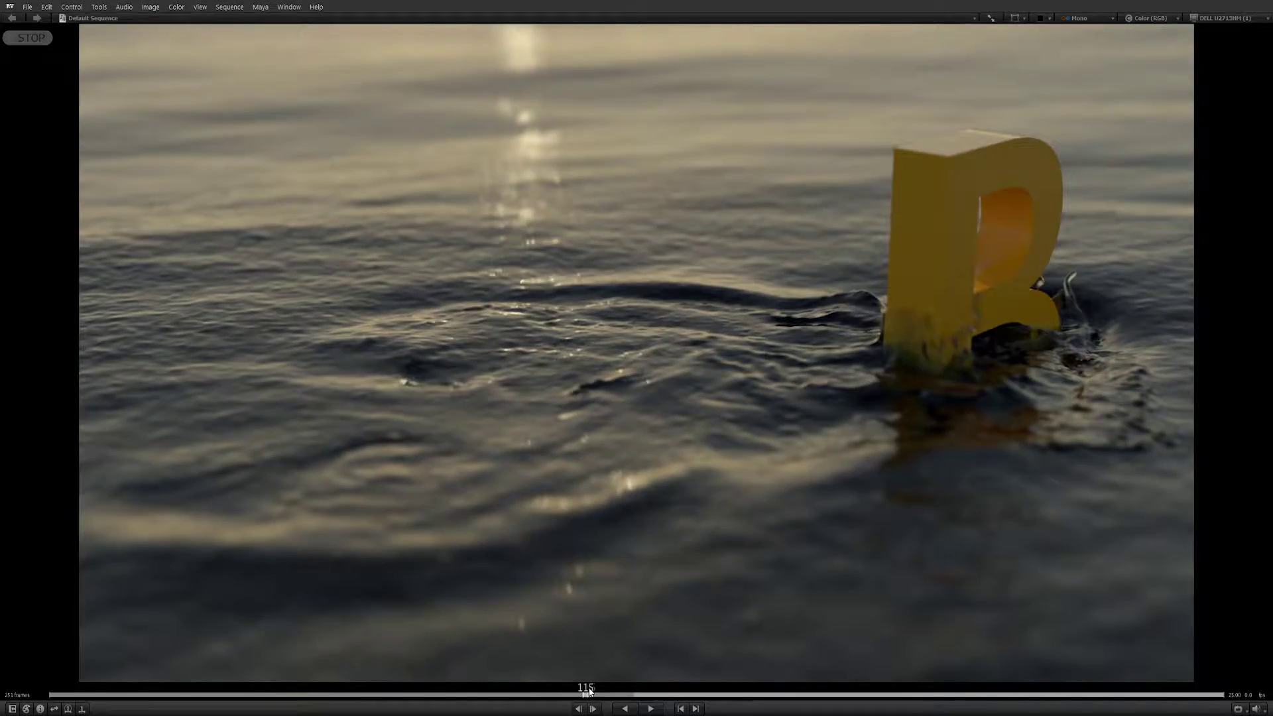
# Inspect the splash around the letter at frame 117 and restart playback of the sequence.
pyautogui.moveTo(589, 691); pyautogui.dragTo(593, 634)
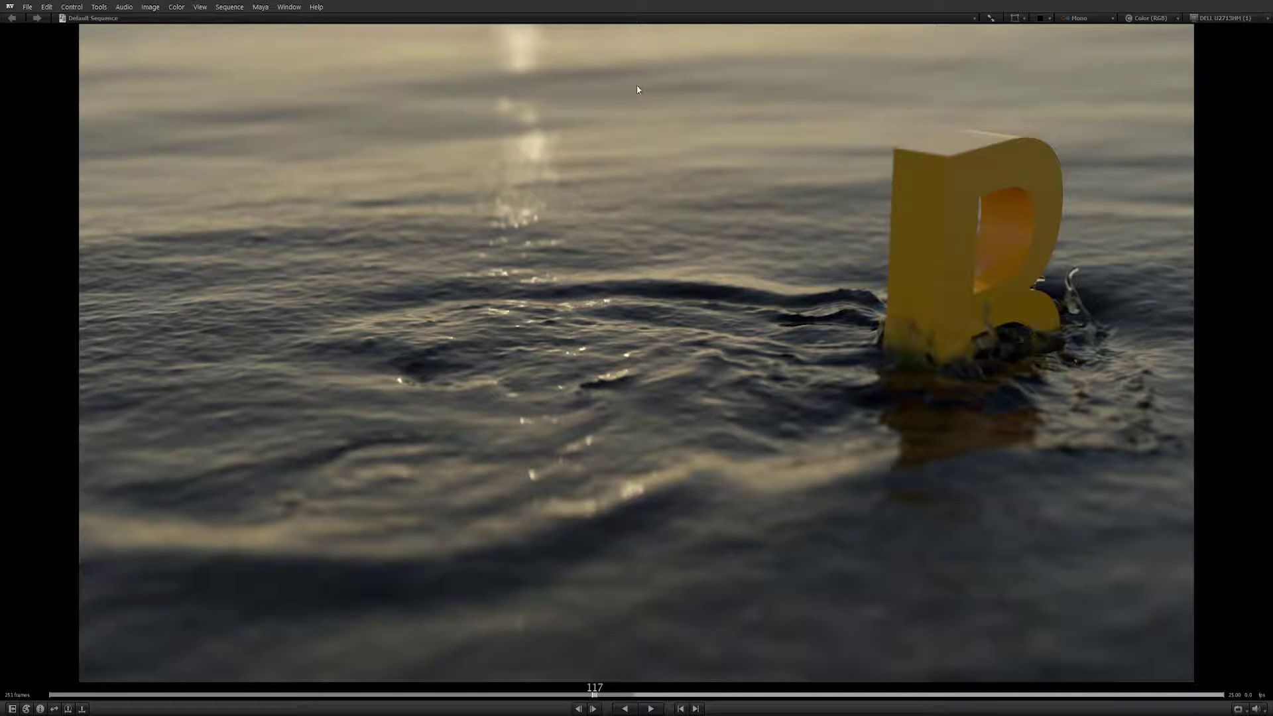
pyautogui.moveTo(574, 696); pyautogui.dragTo(475, 695)
pyautogui.press('space')
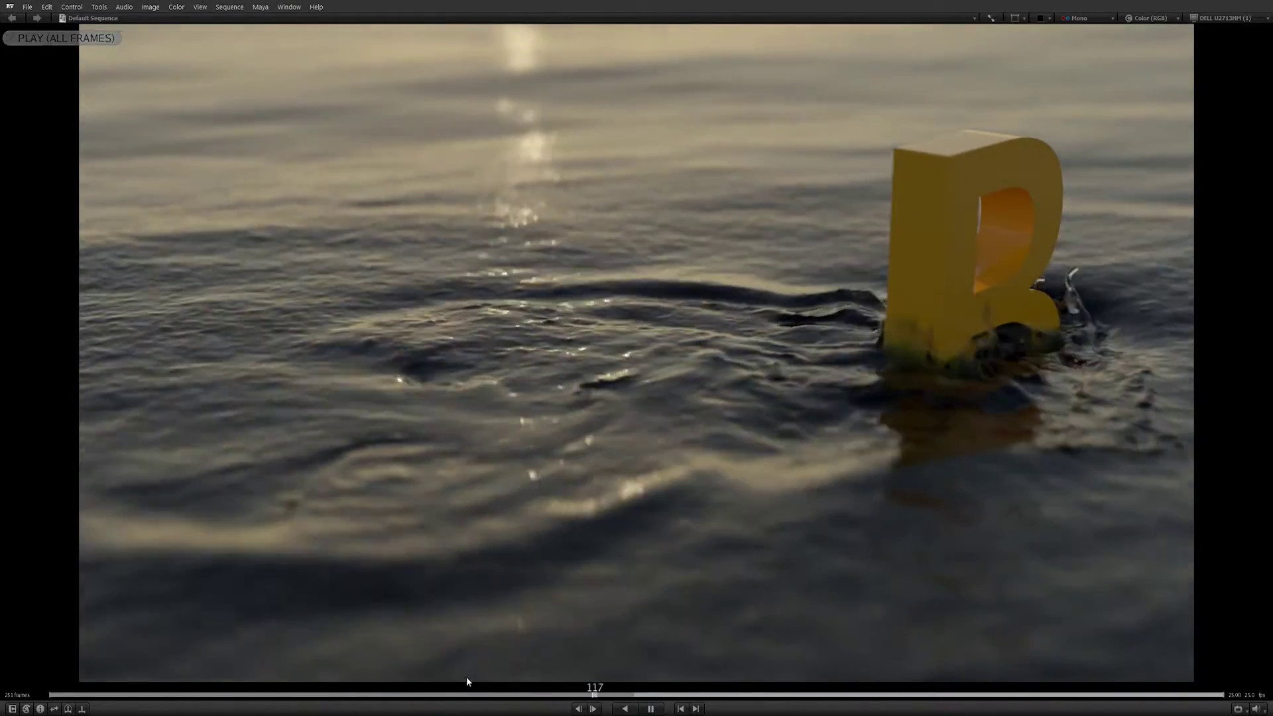